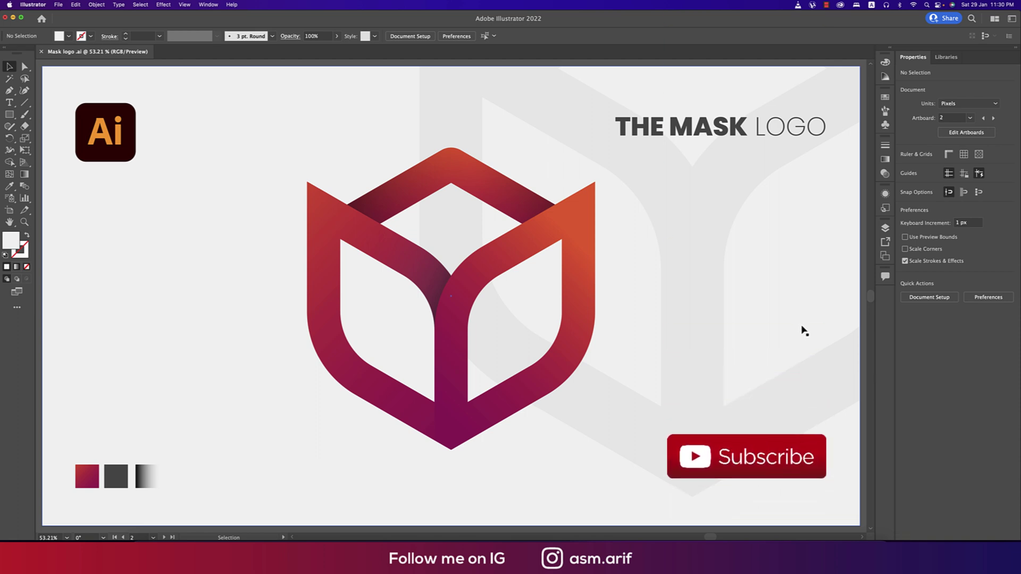
Step: Create a new 2000 x 2000 px RGB document at 300 ppi named "mask logo"
left_click(57, 5)
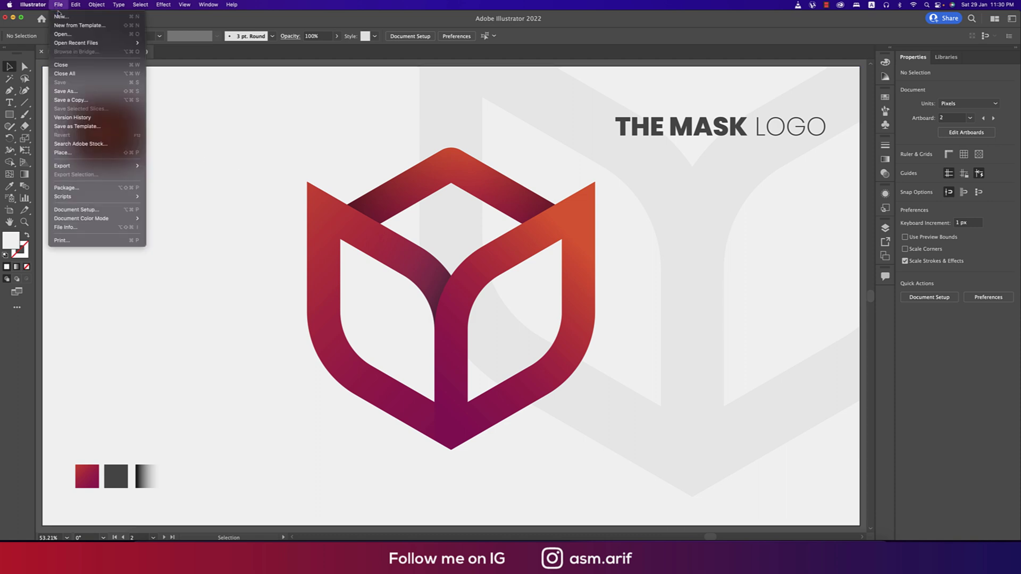
left_click(66, 16)
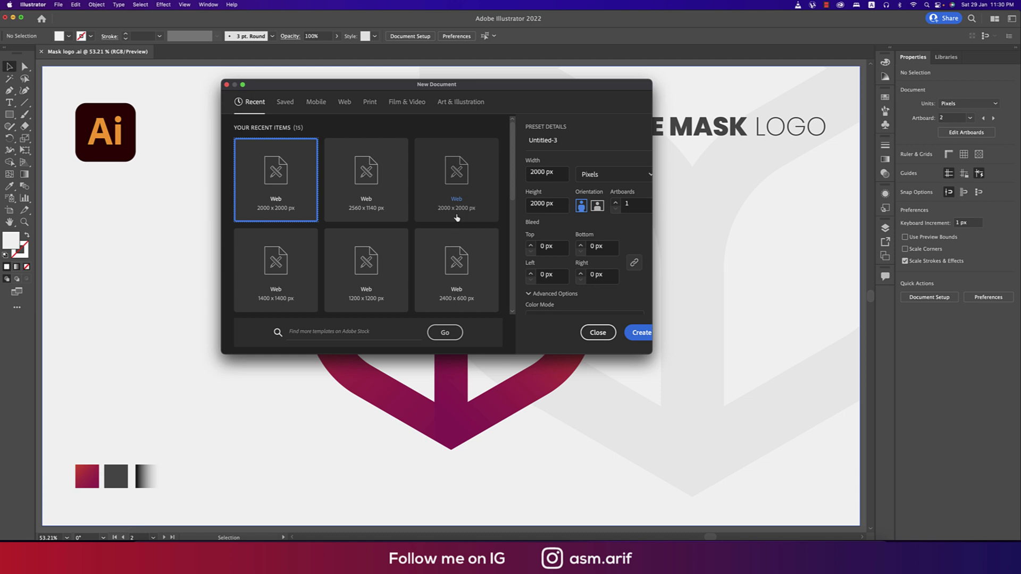
left_click(565, 147)
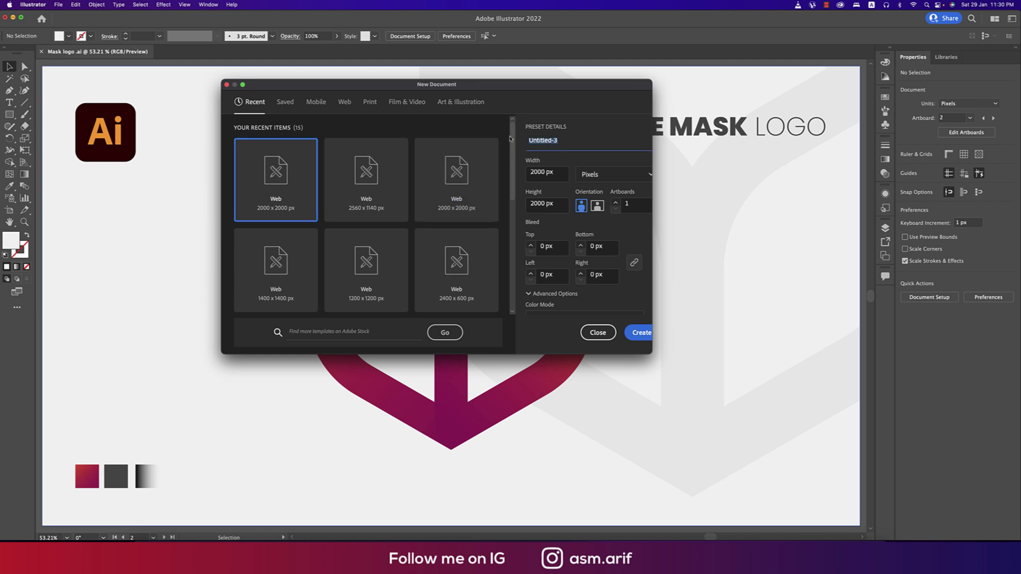
type("mask logo")
scroll(584, 286, "down", 3)
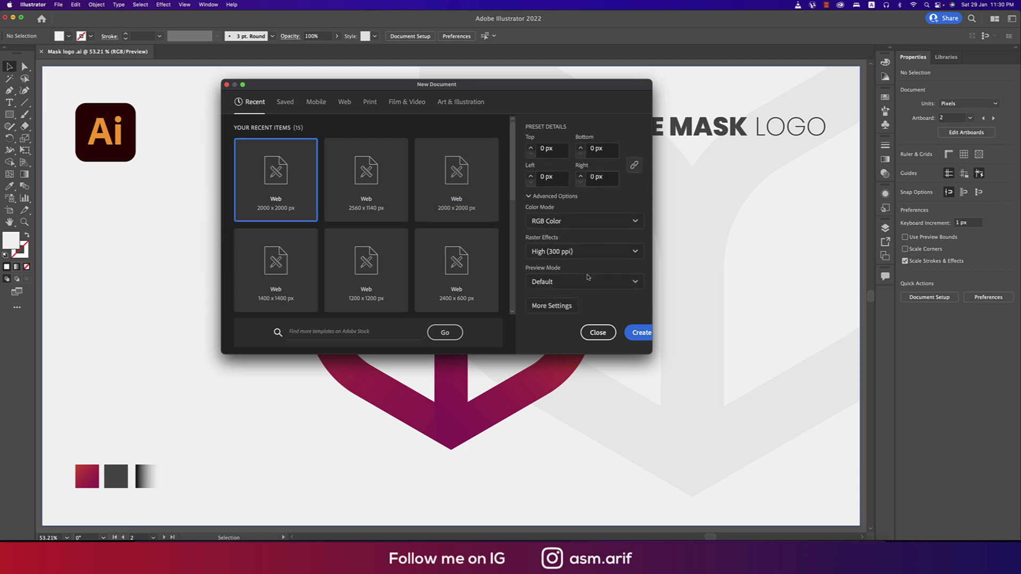
left_click(548, 221)
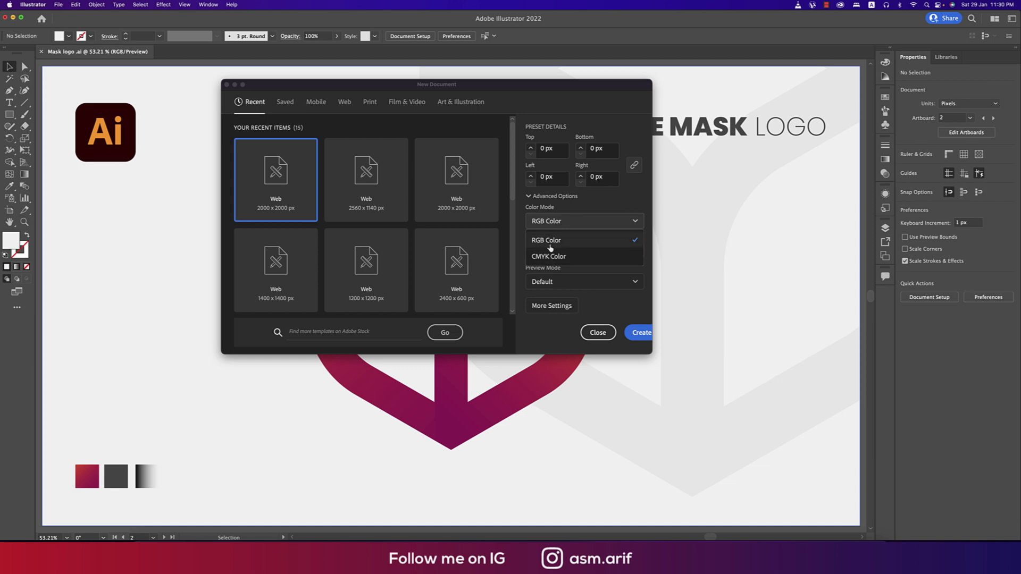
left_click(522, 222)
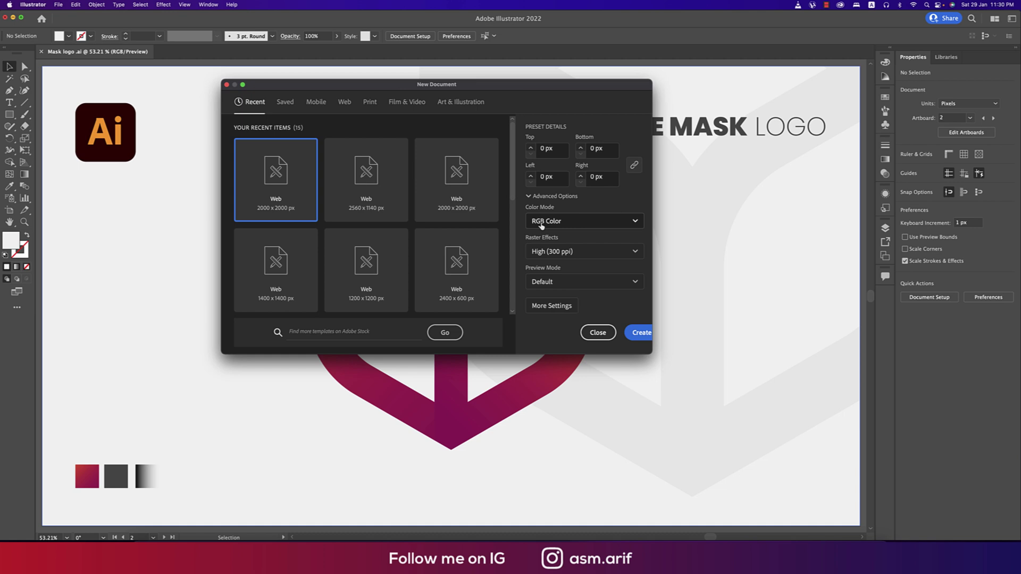
left_click(541, 226)
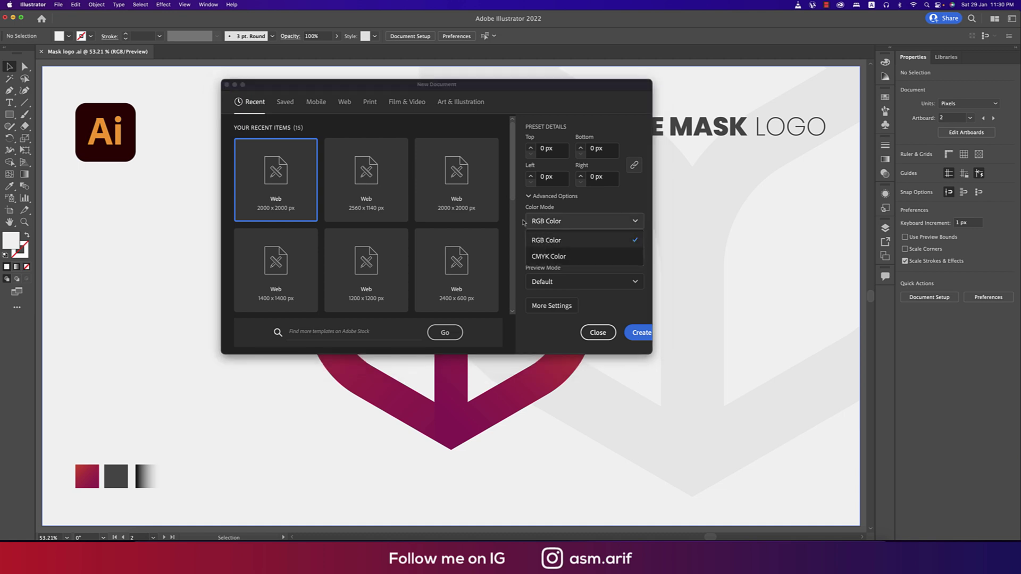
left_click(523, 222)
left_click(633, 329)
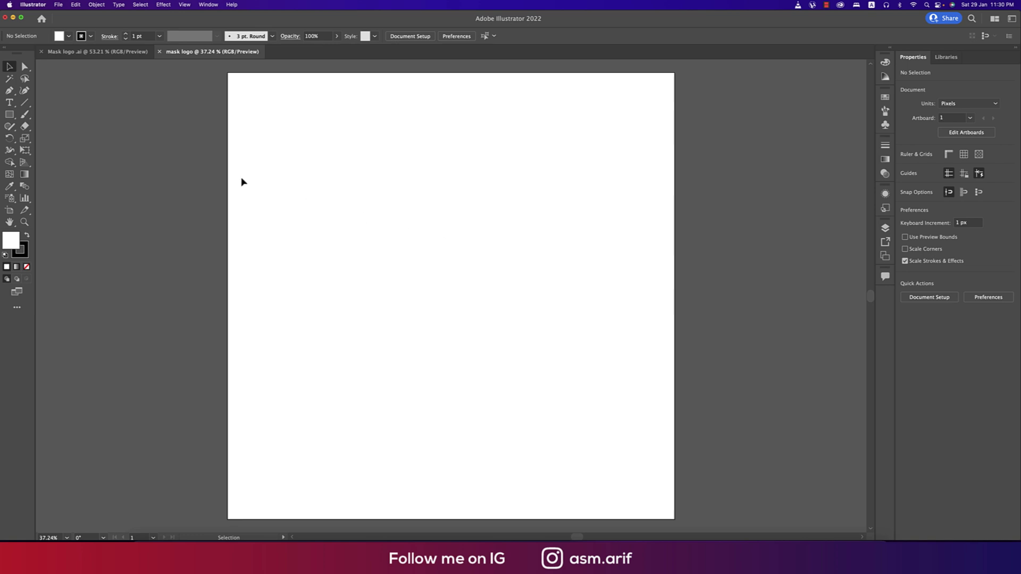
Step: Draw a six-sided polygon with a 500 px radius on the artboard using the Polygon tool
left_click(9, 114)
left_click(54, 150)
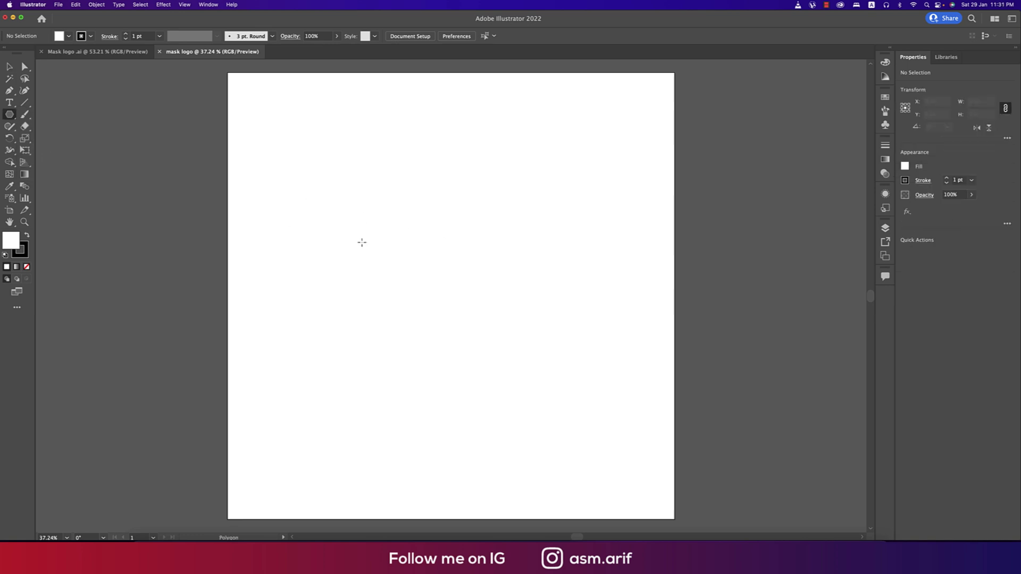
left_click(395, 243)
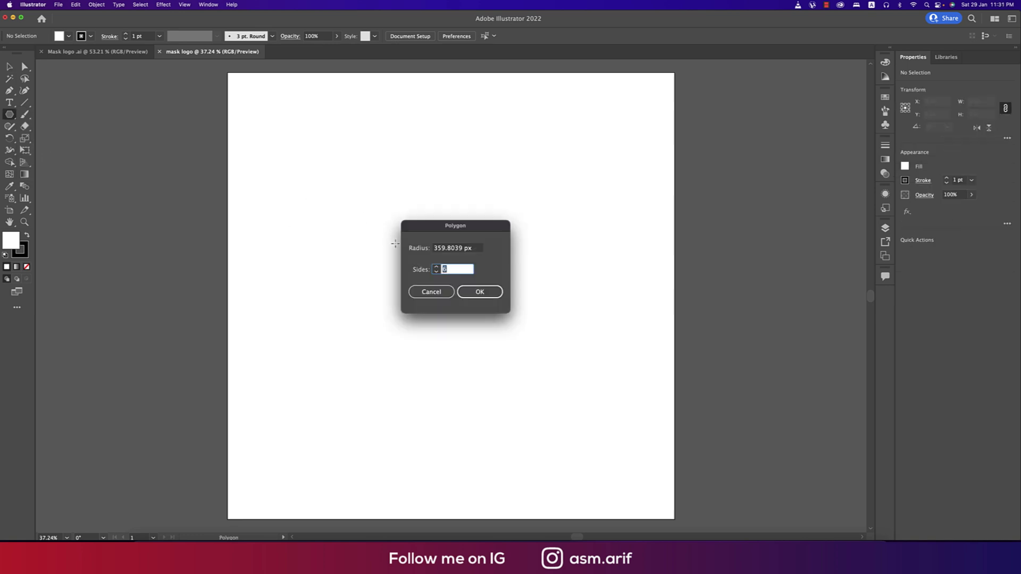
left_click(475, 250)
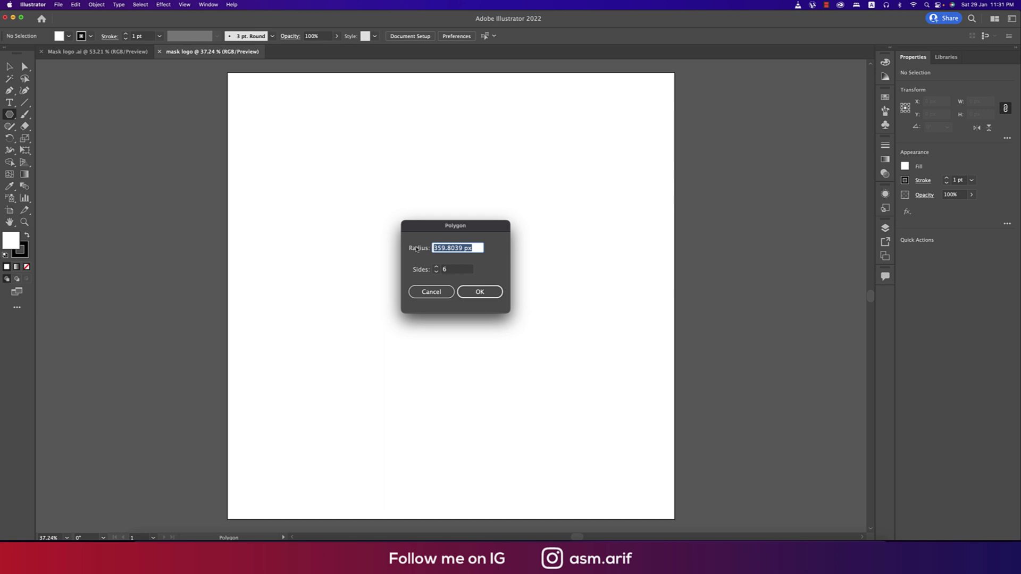
type("500")
left_click(481, 294)
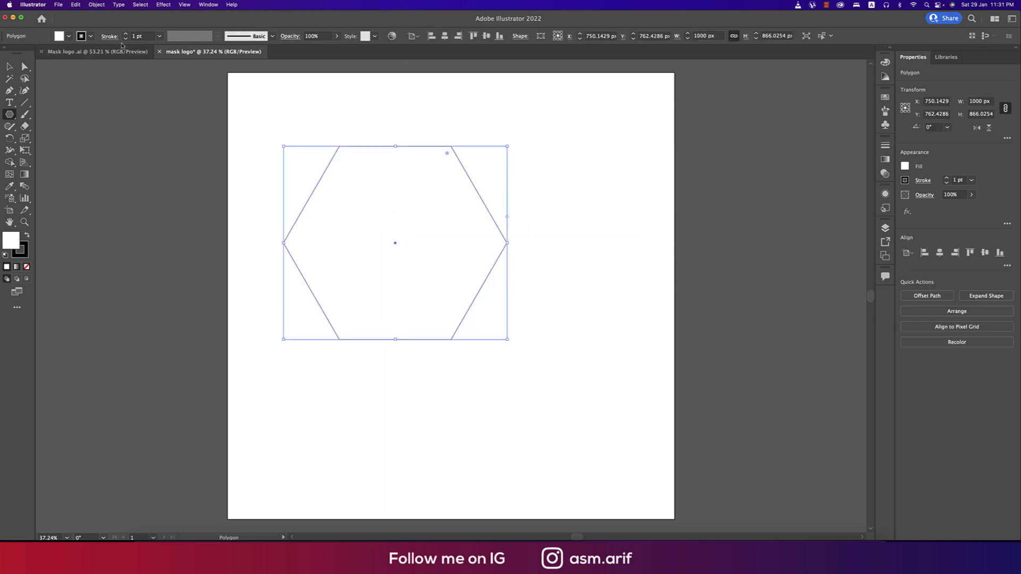
Step: Set the hexagon's stroke weight to 60 pt and remove its fill
left_click(159, 38)
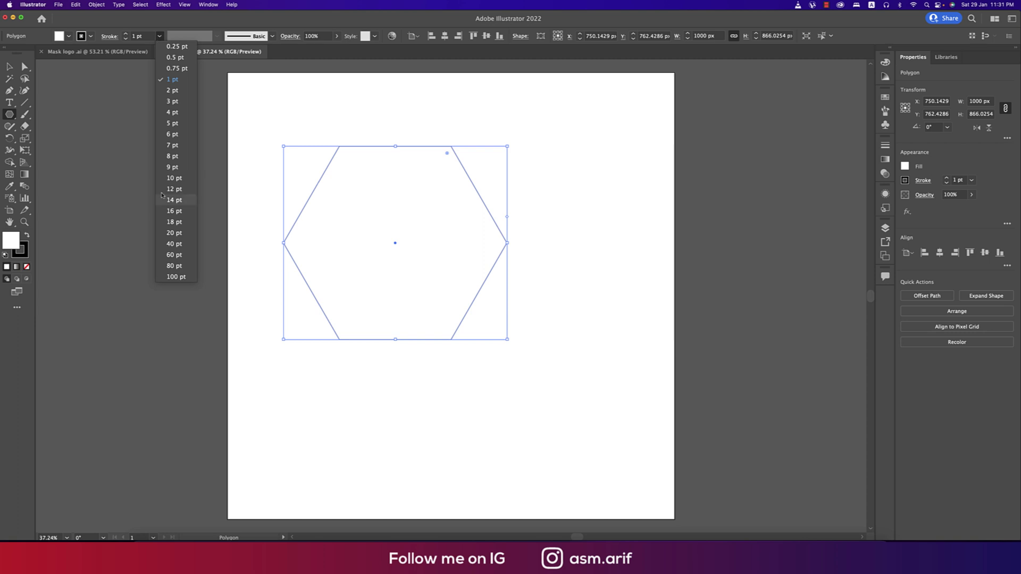
left_click(187, 248)
left_click(68, 36)
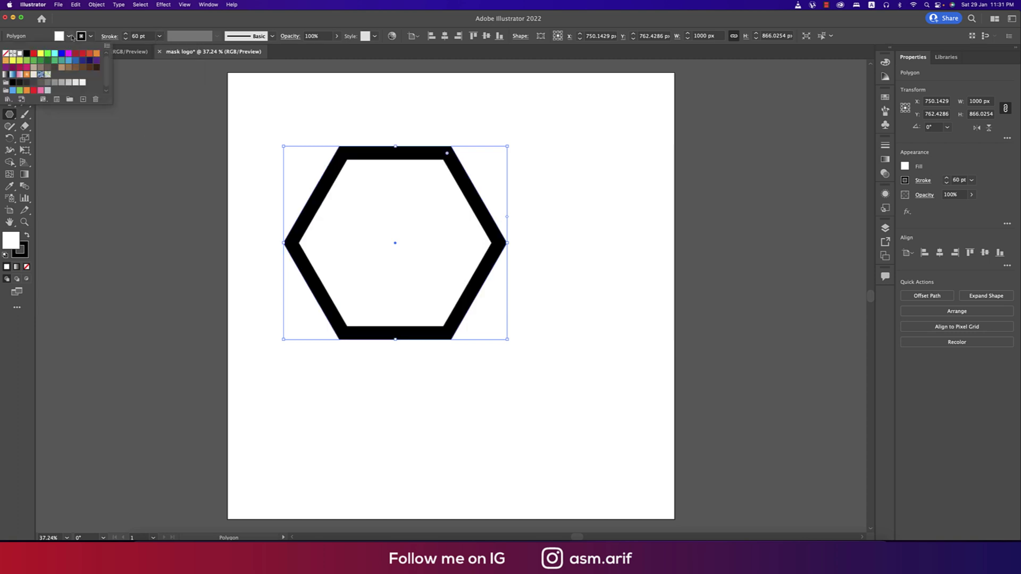
left_click(6, 54)
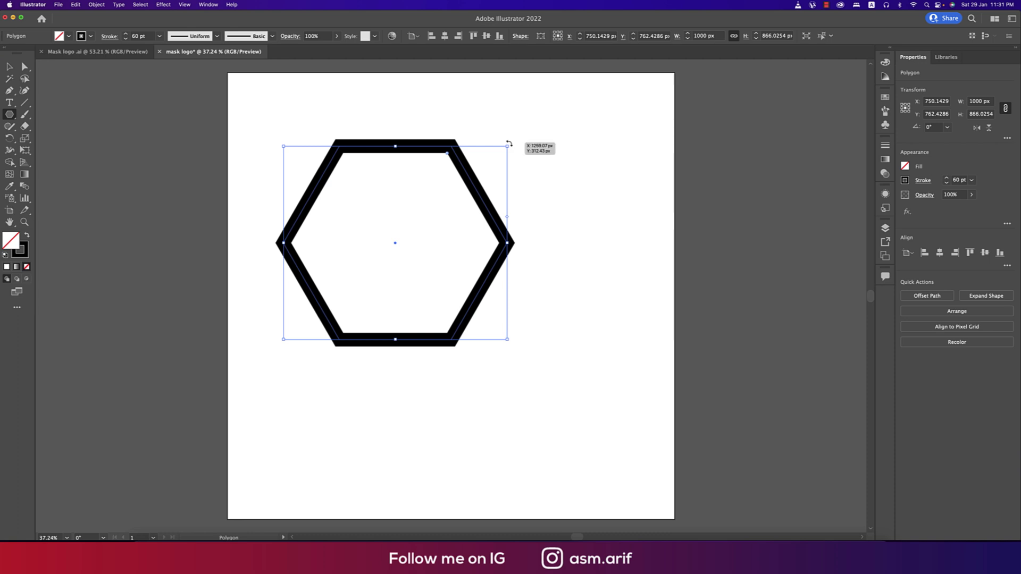
Step: Rotate the hexagon to 270° so that one of its corners points straight up
left_click_drag(509, 144, 454, 297)
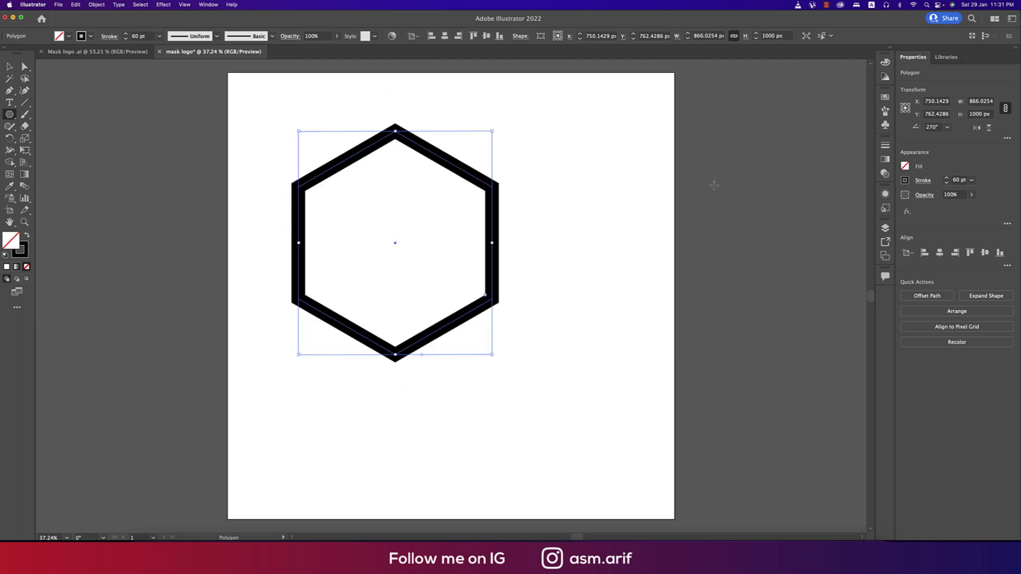
left_click(948, 128)
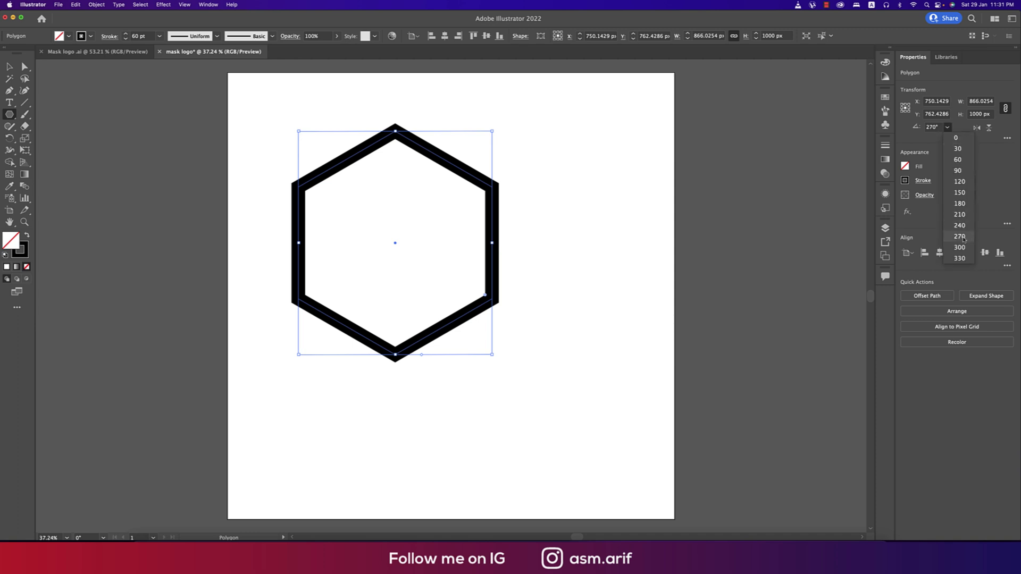
left_click(958, 138)
left_click(947, 128)
left_click(959, 241)
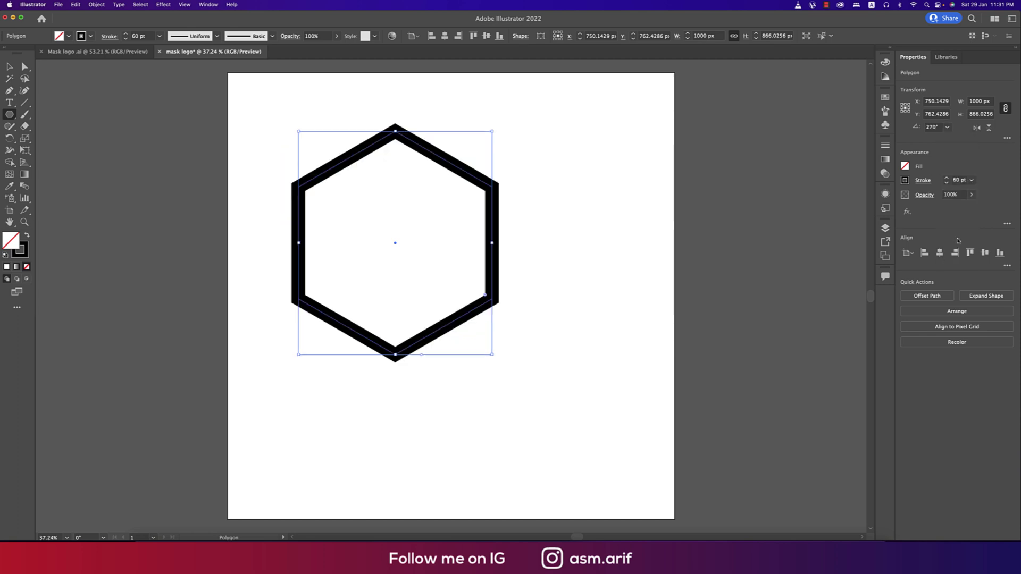
Step: Switch to the Selection tool and reset the Essentials Classic workspace
left_click(10, 67)
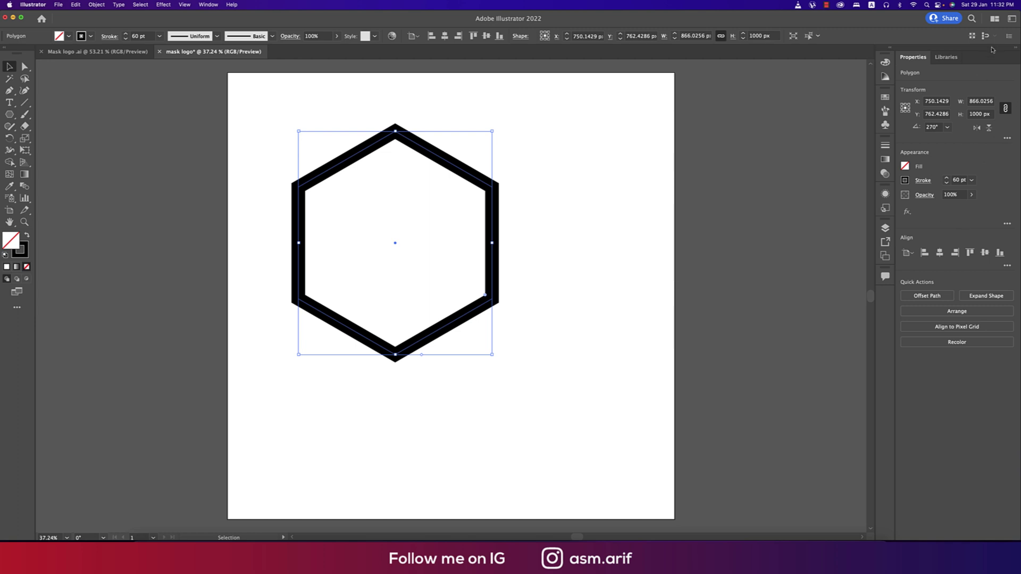
left_click(1012, 19)
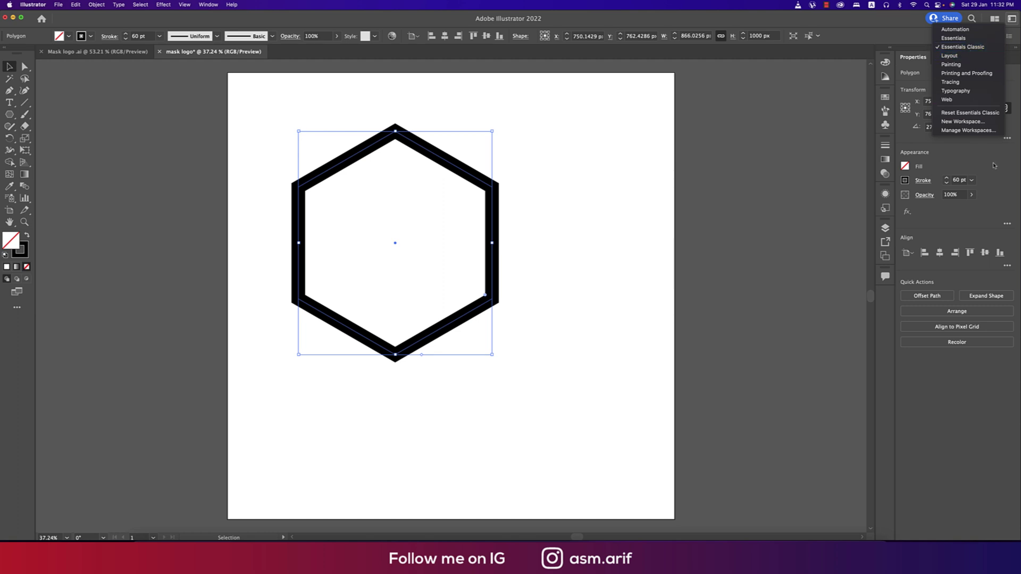
left_click(953, 113)
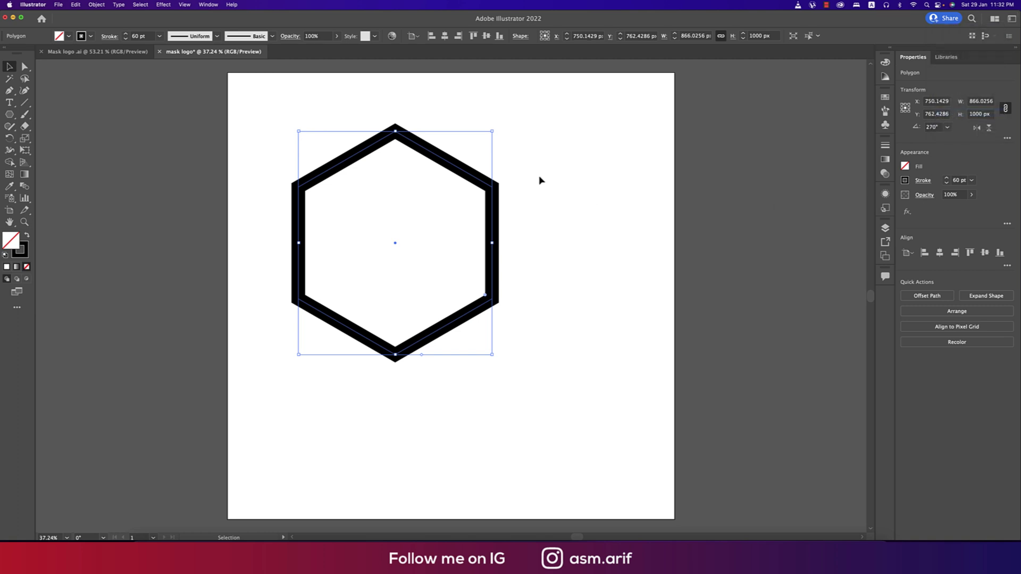
Step: Center the hexagon horizontally and vertically on the artboard, with alignment set to Align to Artboard
left_click(445, 36)
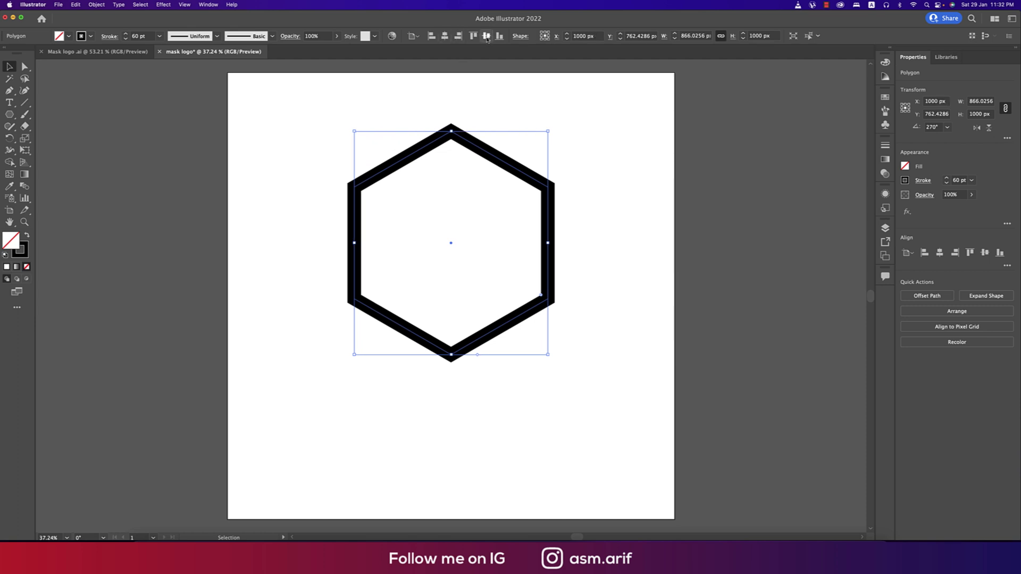
left_click(486, 37)
left_click(619, 217)
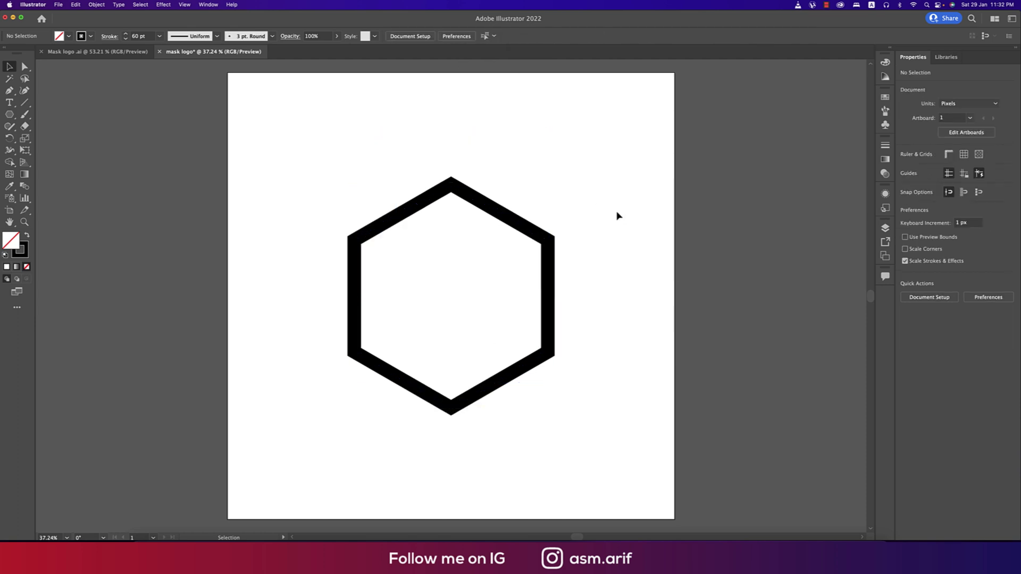
left_click(511, 219)
left_click(414, 36)
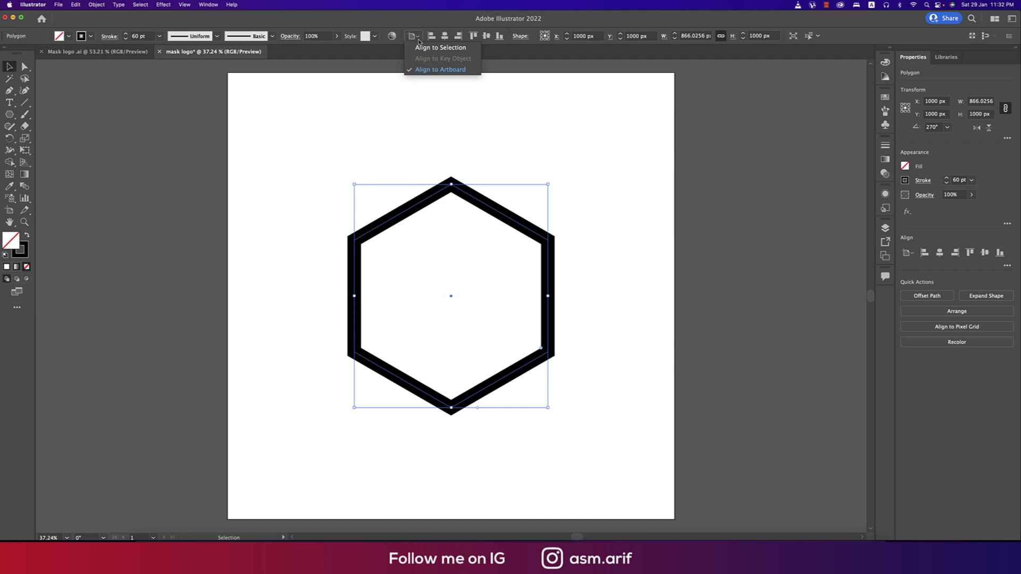
left_click(422, 70)
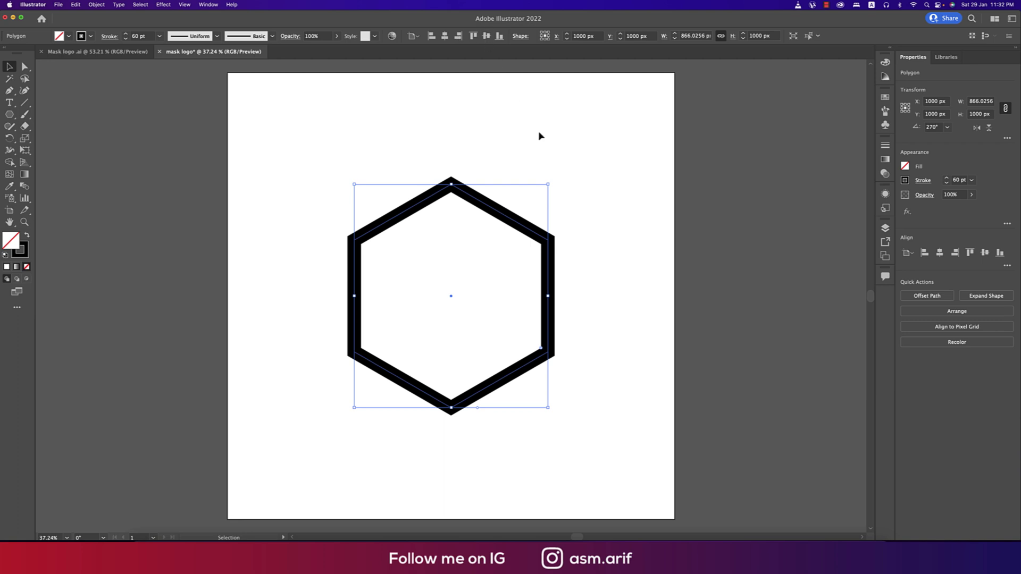
left_click(584, 152)
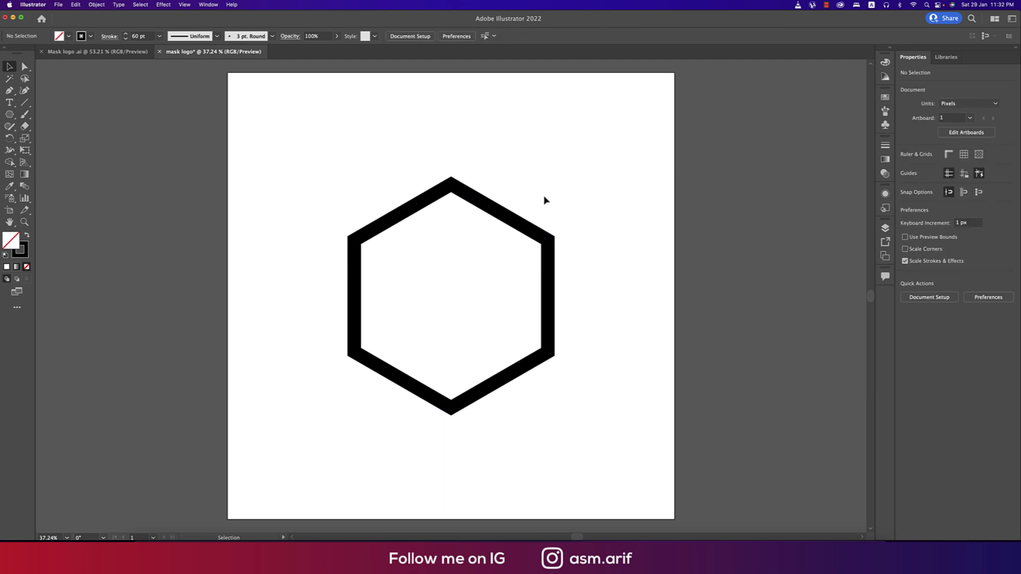
Step: Increase the hexagon's stroke weight to 100 pt and deselect it
left_click(527, 227)
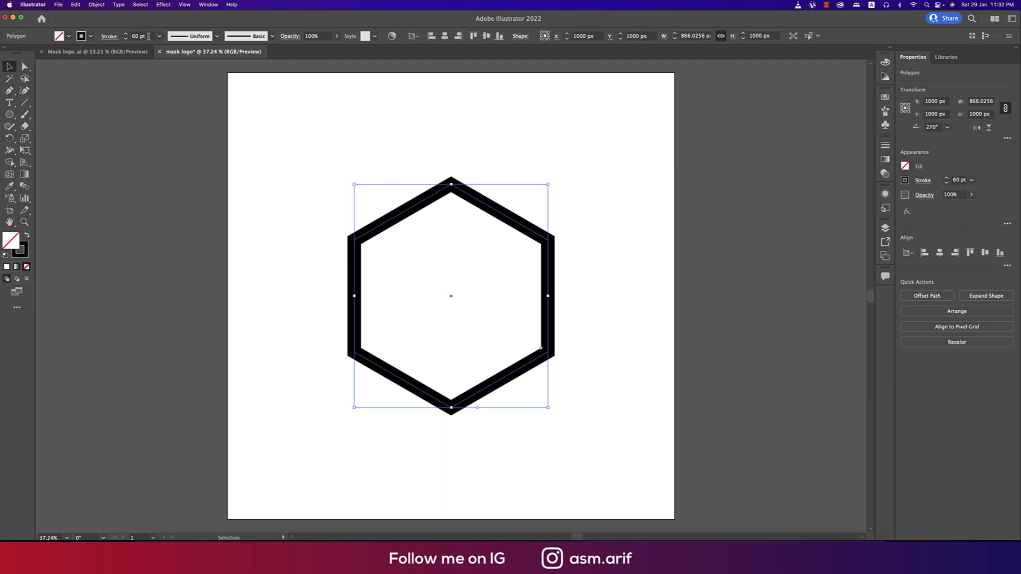
left_click(159, 35)
left_click(170, 277)
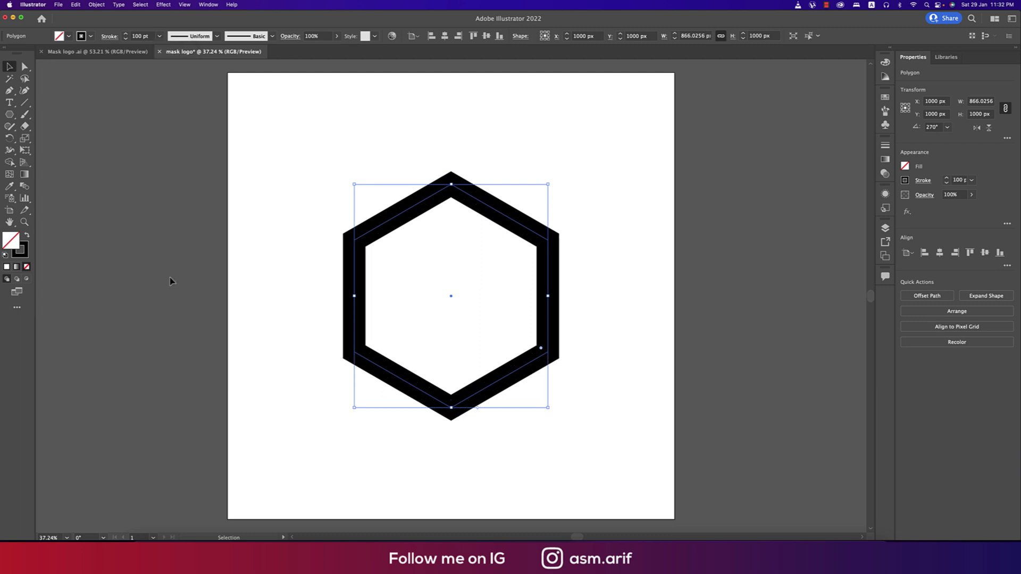
left_click(307, 283)
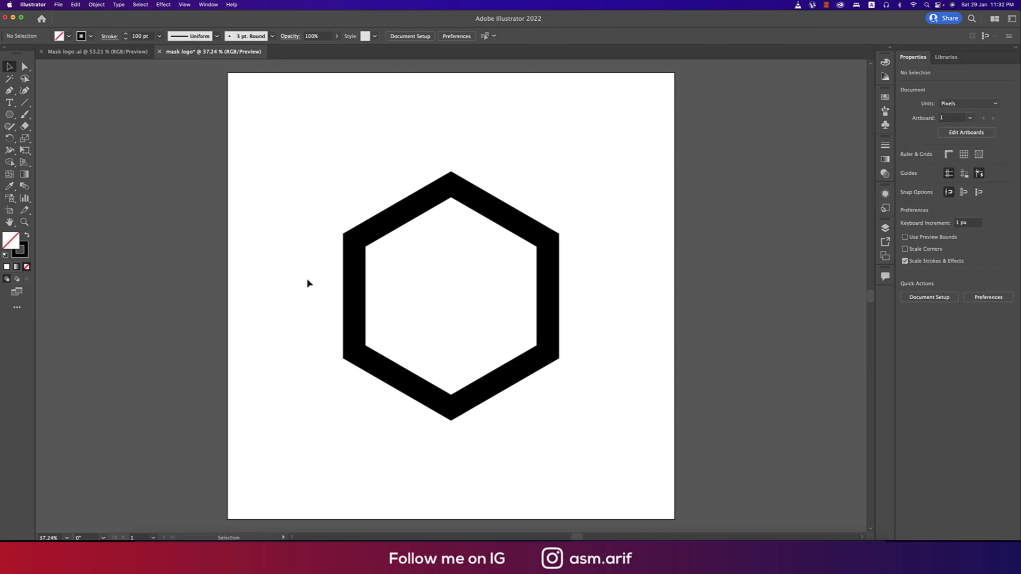
left_click(348, 236)
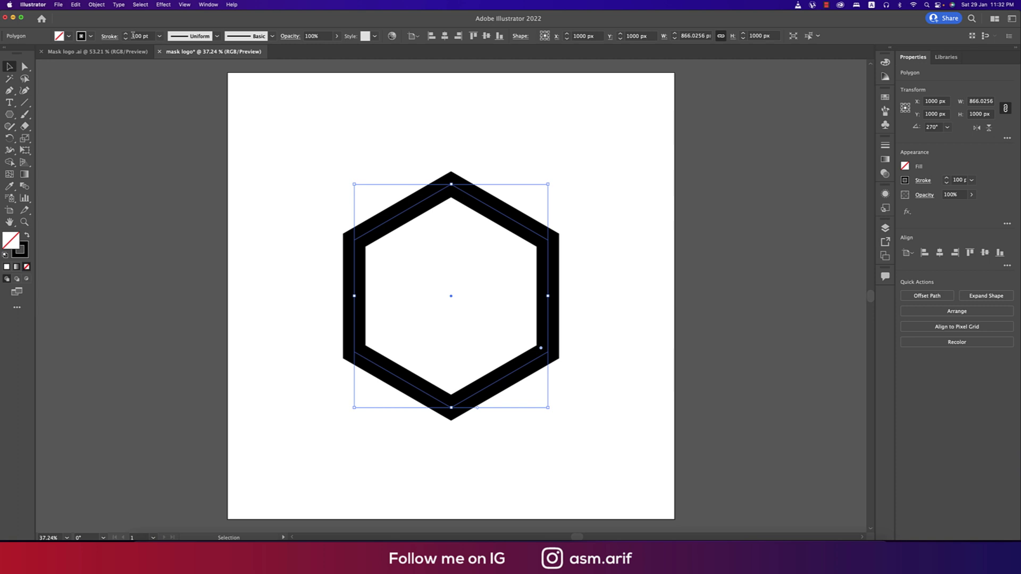
left_click(307, 187)
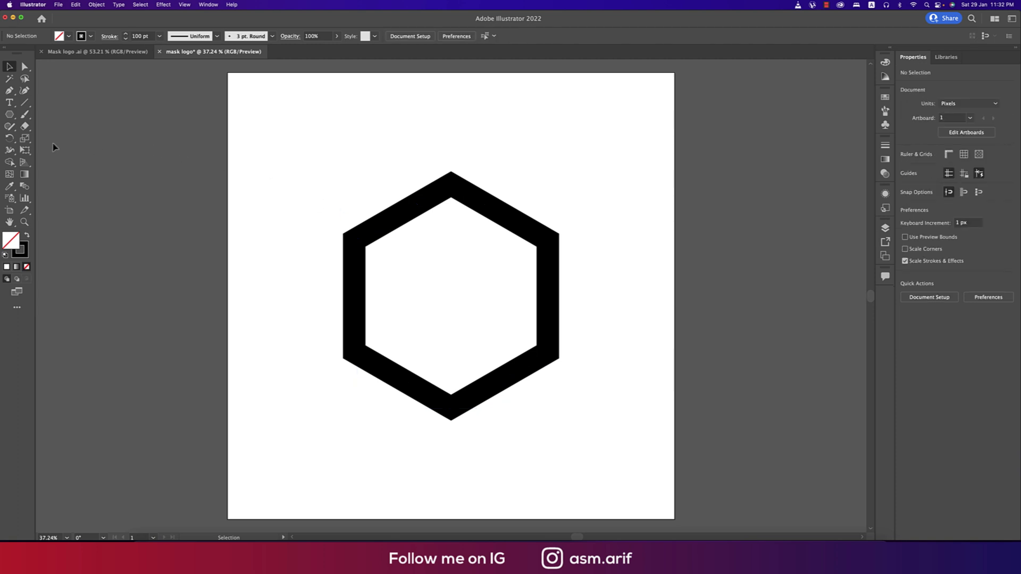
left_click(25, 104)
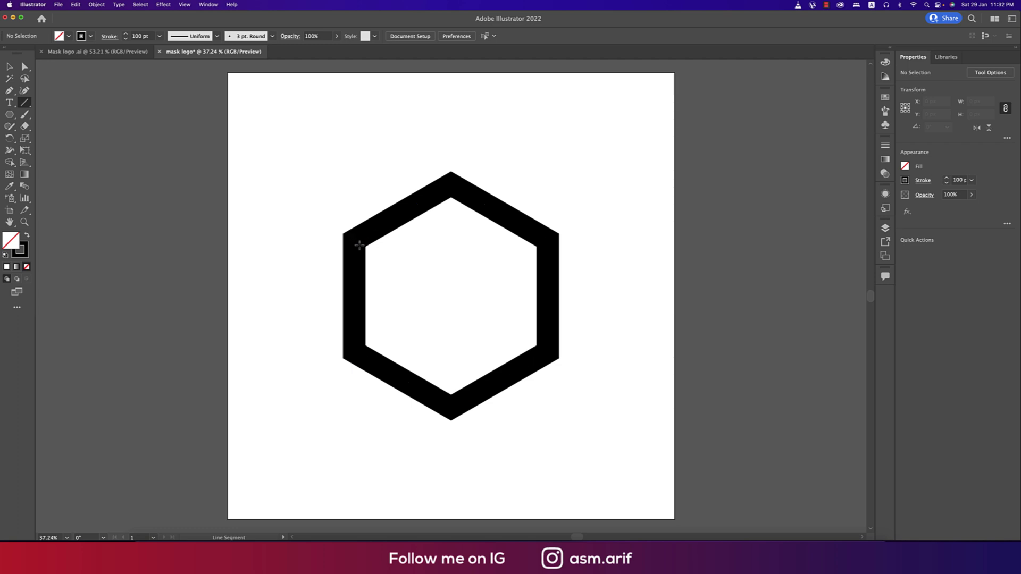
left_click_drag(354, 239, 452, 296)
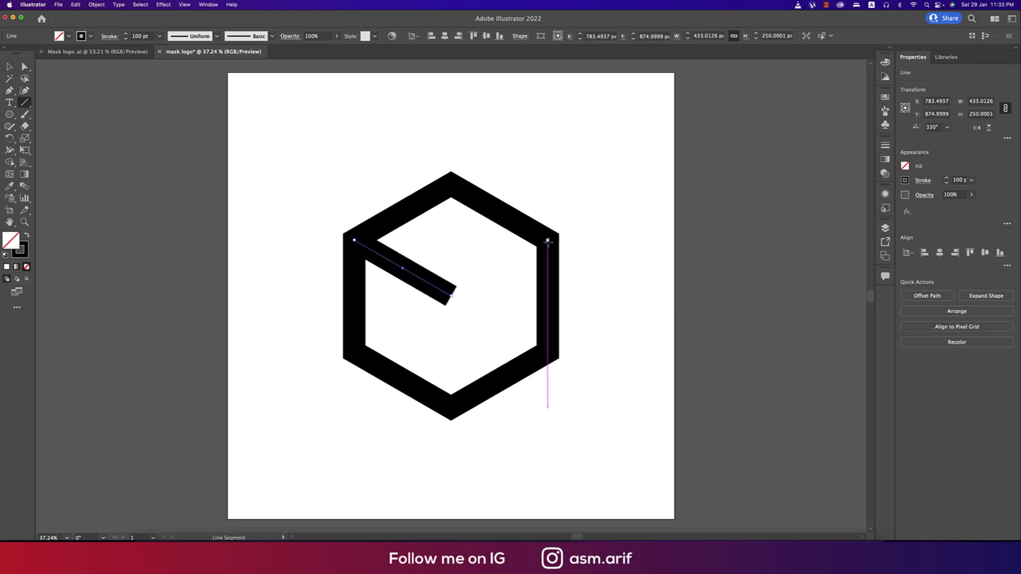
left_click_drag(548, 240, 452, 297)
key("super+z")
key("super+z")
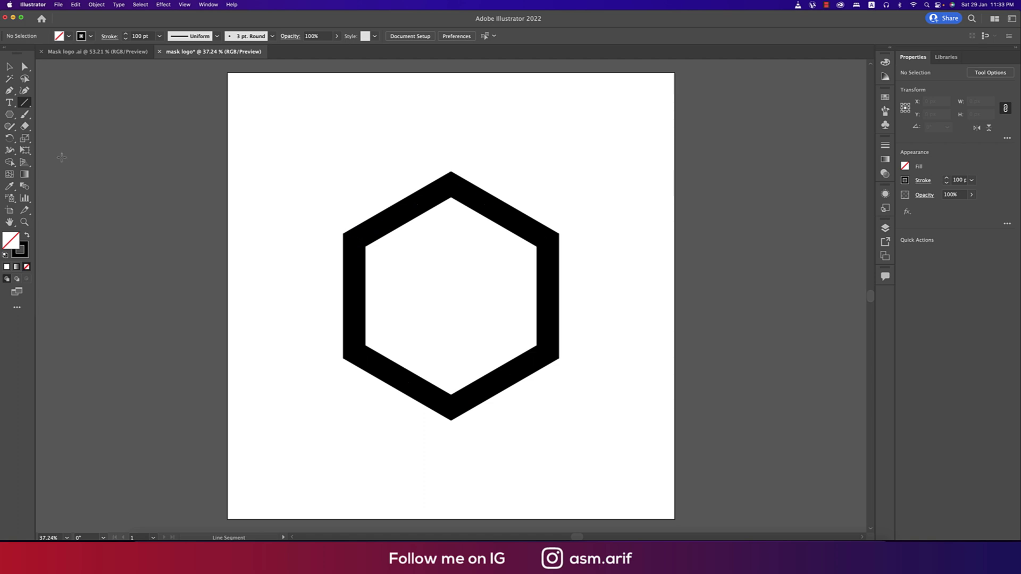
Step: Draw a V-shaped path with the Pen tool from the hexagon's upper-left corner through its center to the upper-right corner
key("p")
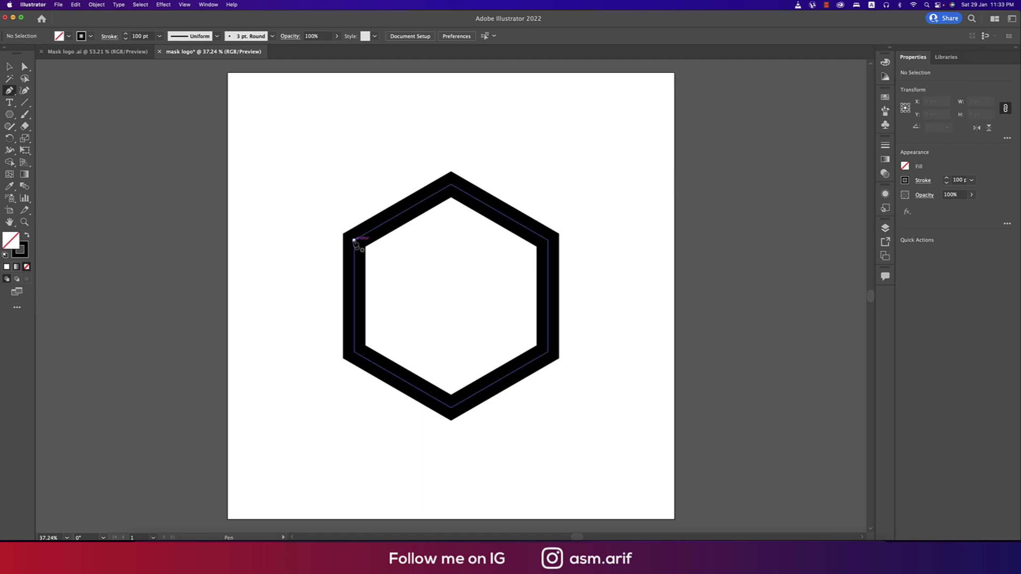
left_click(354, 240)
left_click(452, 296)
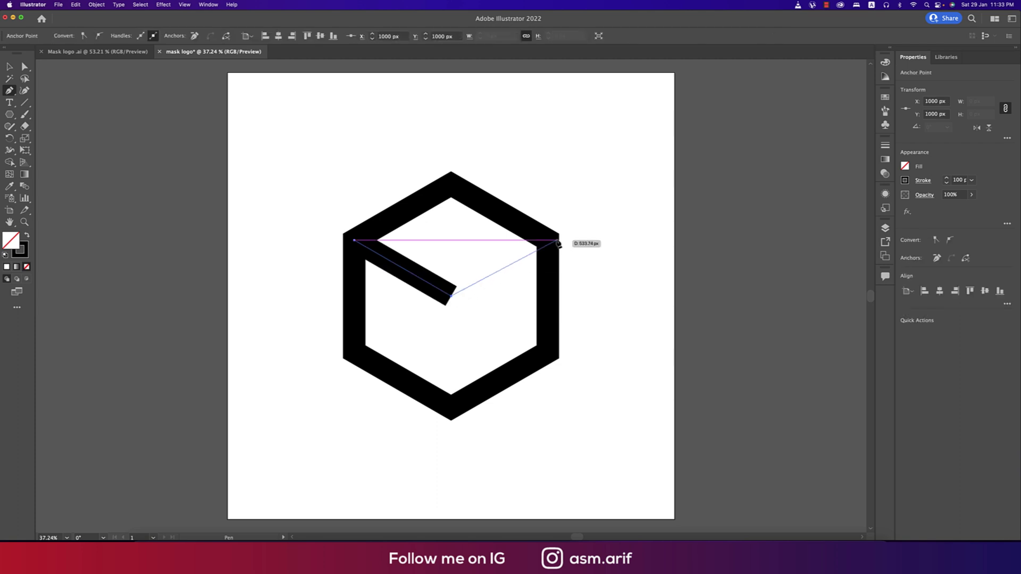
left_click(548, 240)
key("Escape")
key("v")
left_click(335, 217)
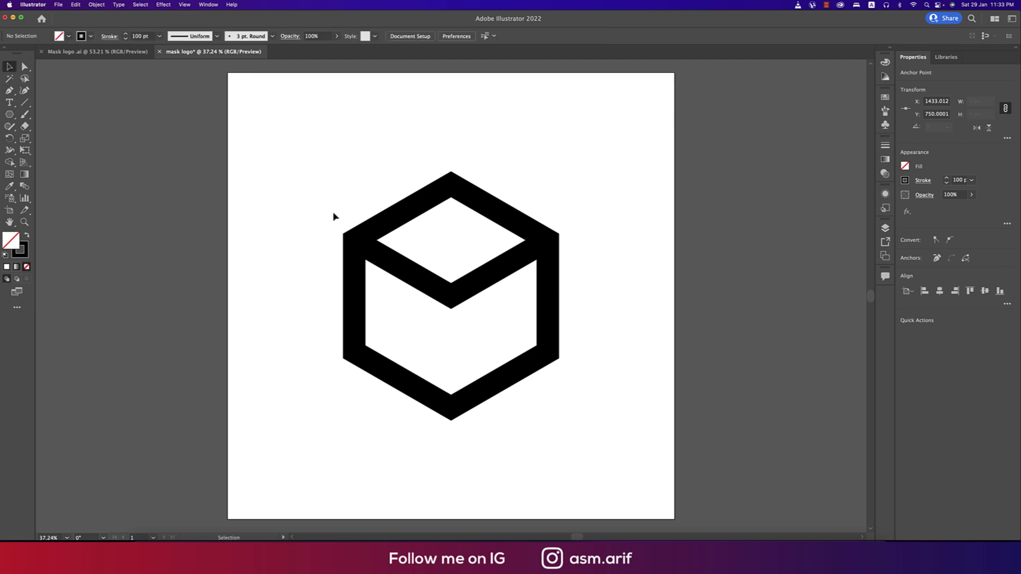
Step: Place a copy of the hexagon outside the artboard, to the right of the original
left_click(451, 219)
left_click_drag(491, 246, 375, 239)
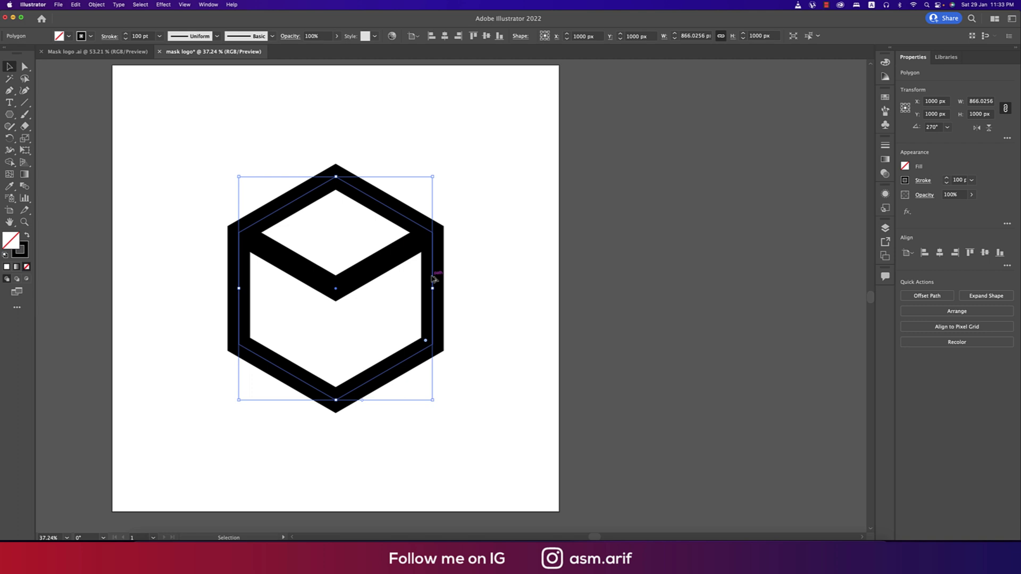
left_click_drag(433, 278, 814, 287)
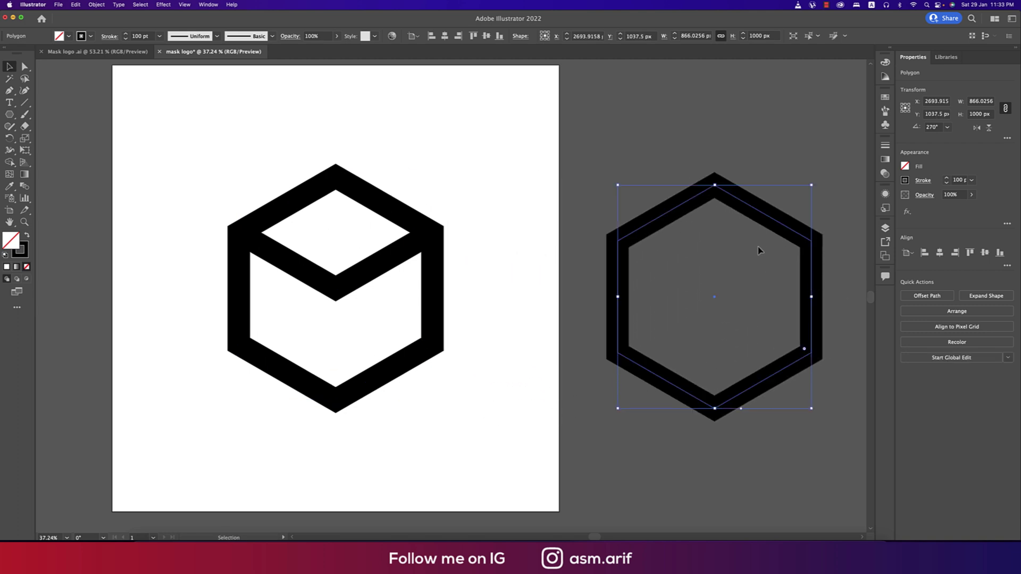
left_click_drag(543, 256, 577, 262)
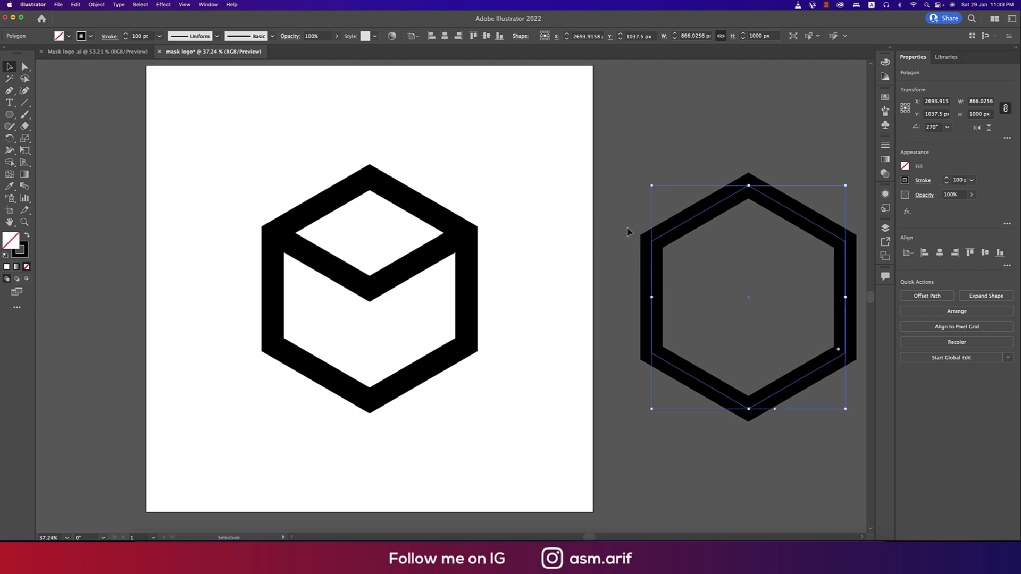
scroll(606, 247, "left", 3)
scroll(606, 333, "right", 2)
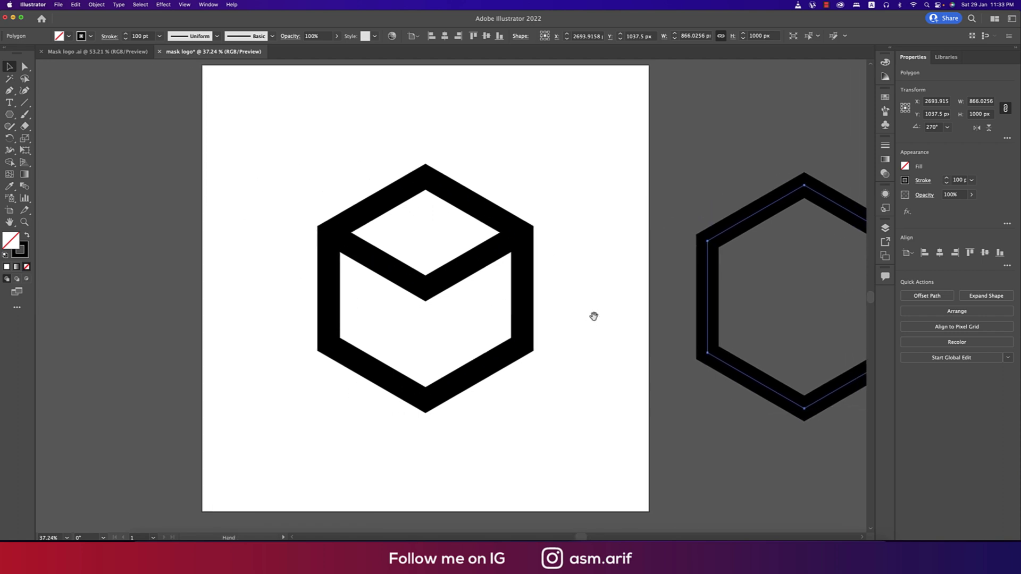
Step: Remove the upper diamond area of the hexagon and V path with the Shape Builder tool, and deselect the remaining shape
left_click_drag(244, 157, 608, 436)
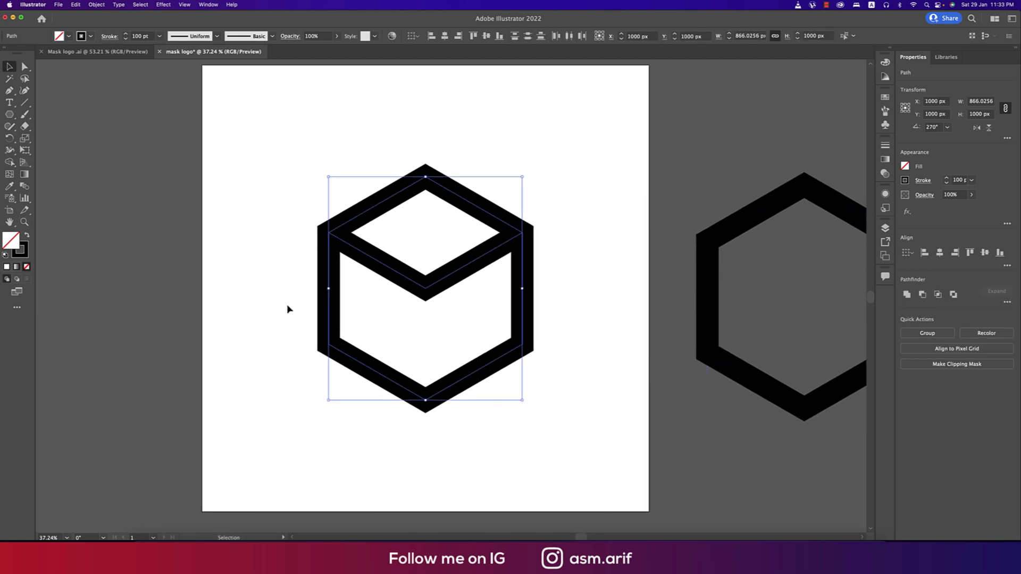
left_click_drag(10, 162, 48, 159)
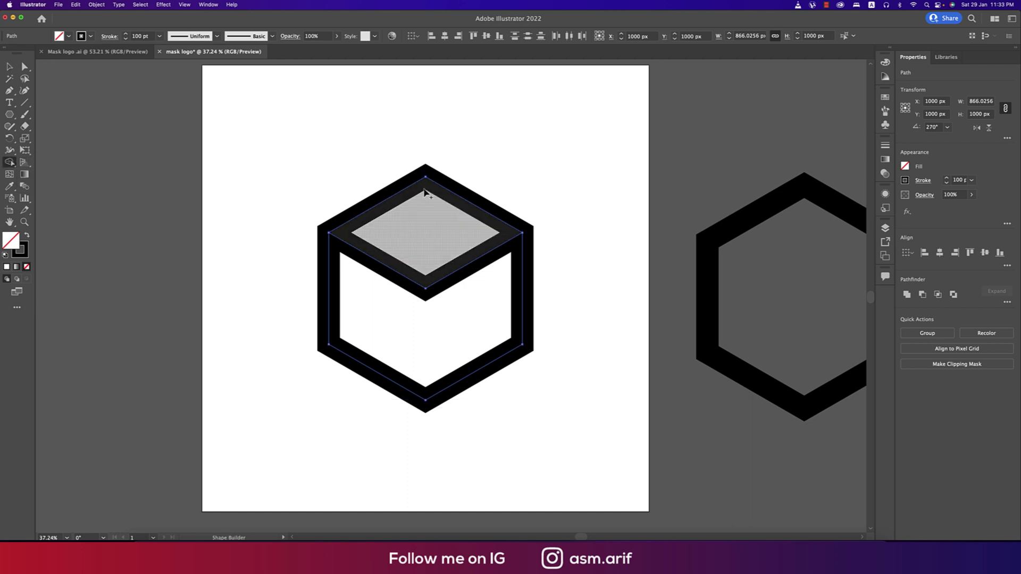
left_click_drag(456, 171, 447, 204)
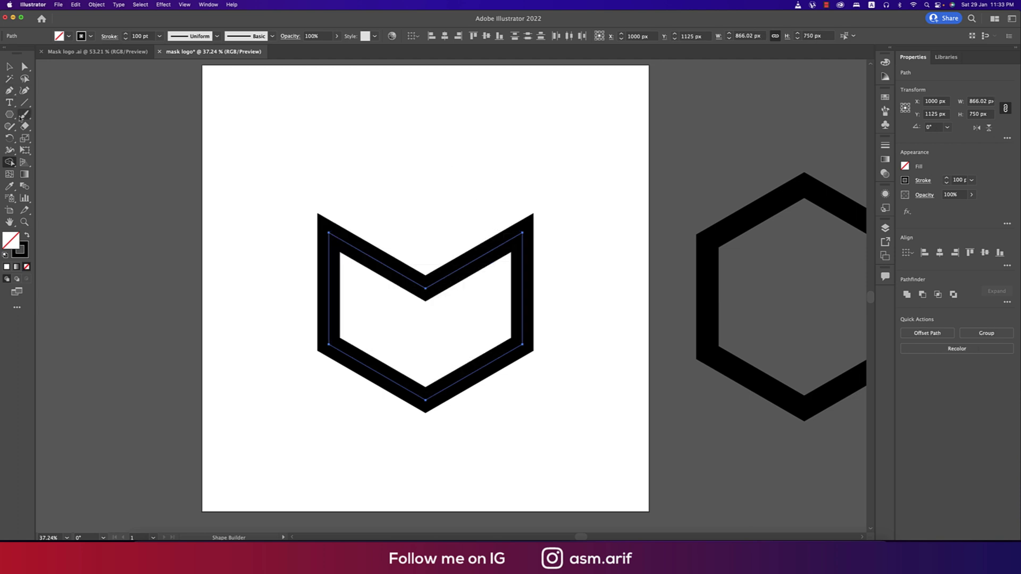
key("p")
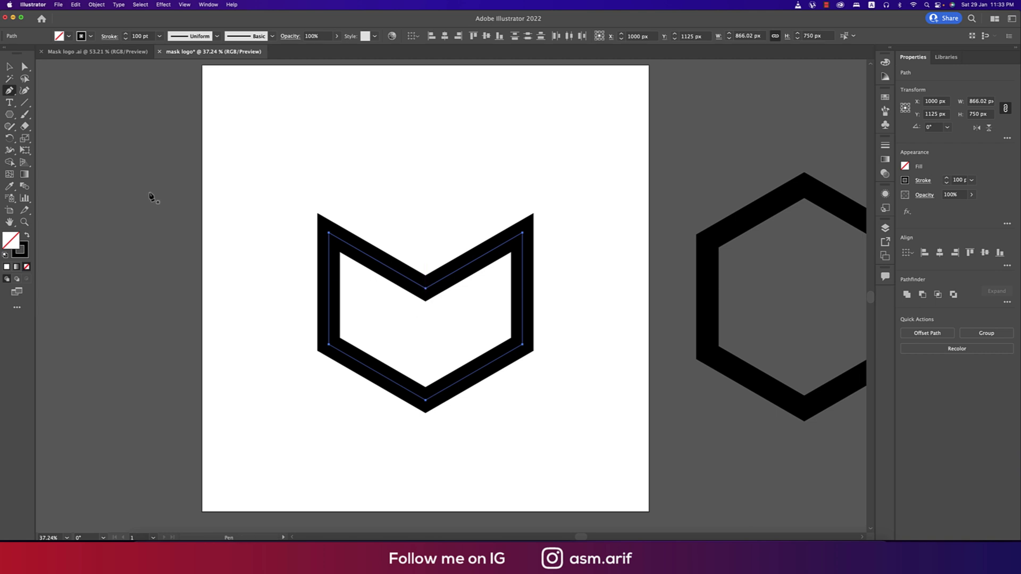
left_click(9, 67)
left_click(119, 130)
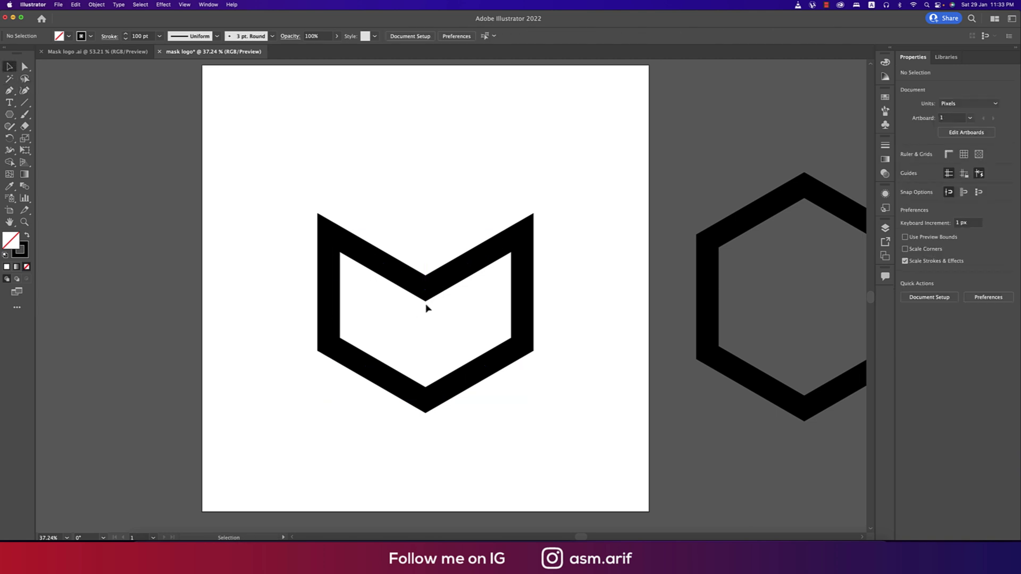
Step: Bring the finished gradient logo from Mask logo.ai into the mask logo document as a reference beside the artboard
left_click(111, 56)
left_click_drag(397, 257, 406, 307)
scroll(313, 305, "right", 5)
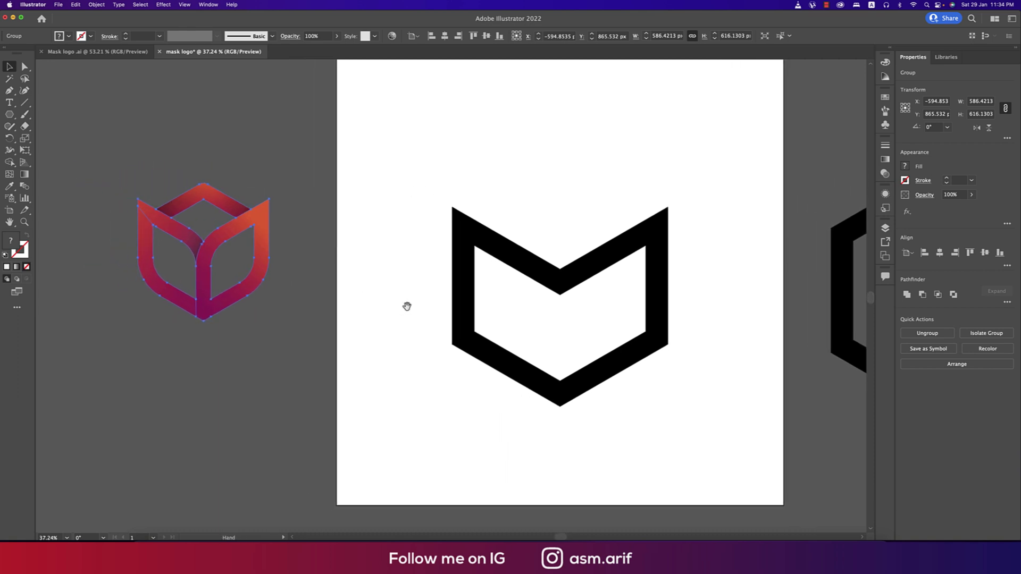
left_click(365, 265)
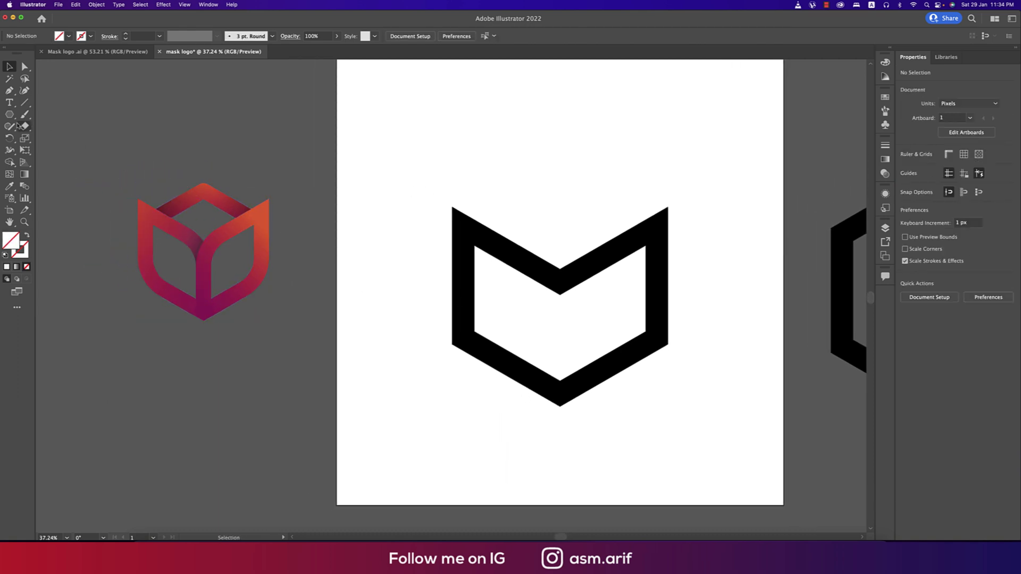
Step: Draw a vertical Pen line from the notch at the shape's center down to its bottom corner
key("p")
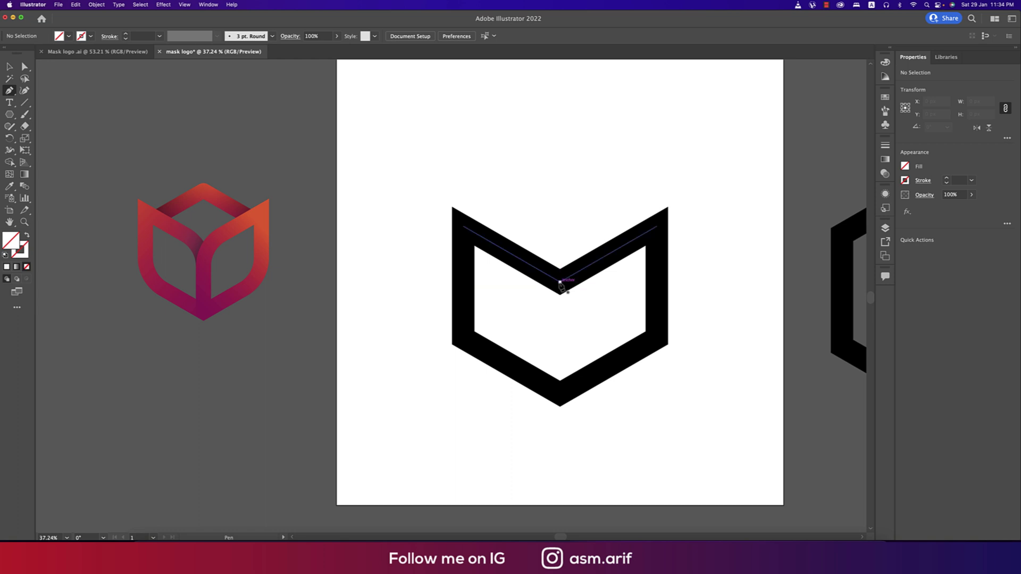
left_click(560, 282)
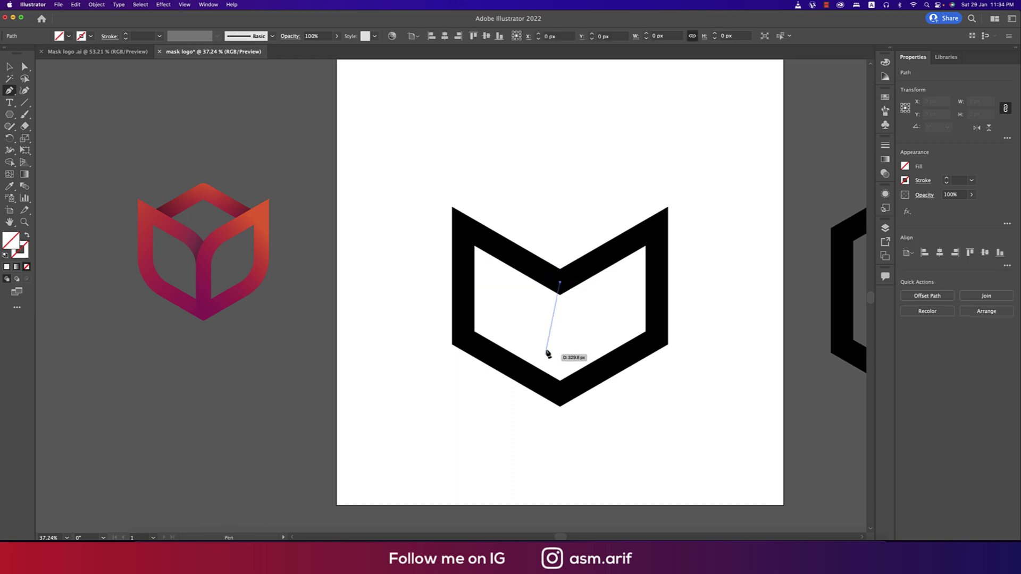
left_click(560, 394)
key("Escape")
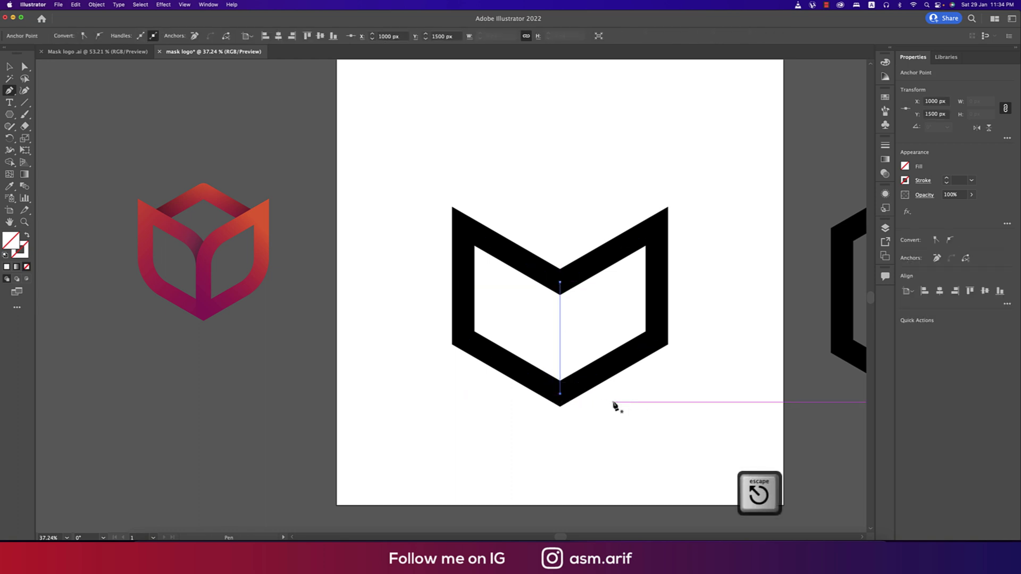
Step: Match the vertical line's appearance to the outline's thick black stroke with the Eyedropper tool, and deselect it
key("i")
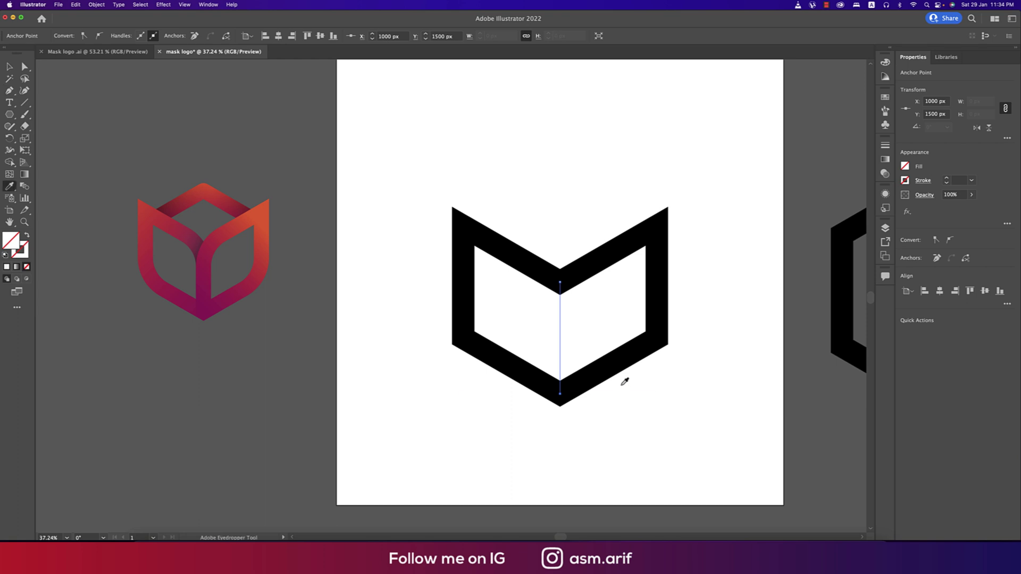
left_click(621, 357)
left_click(9, 66)
left_click(379, 151)
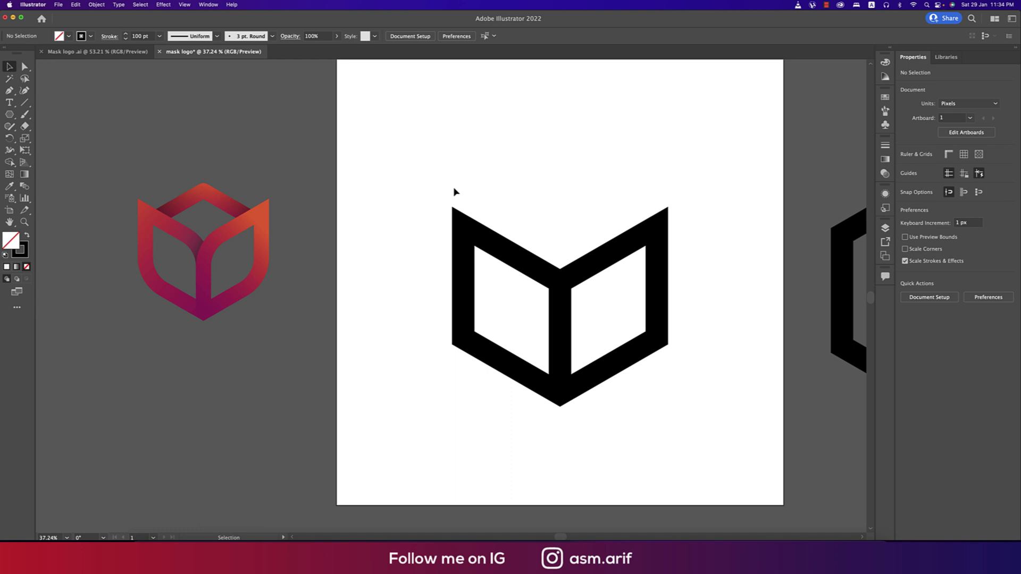
Step: Select the outline and the center line, and divide them into separate left and right panels with the Shape Builder tool
scroll(453, 187, "right", 2)
scroll(453, 187, "down", 1)
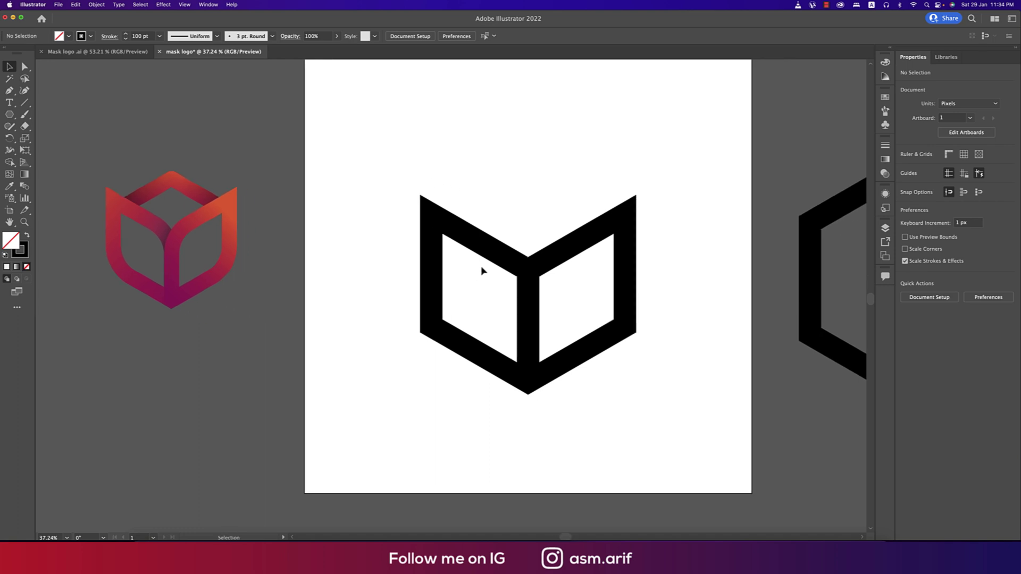
left_click(528, 307, "shift")
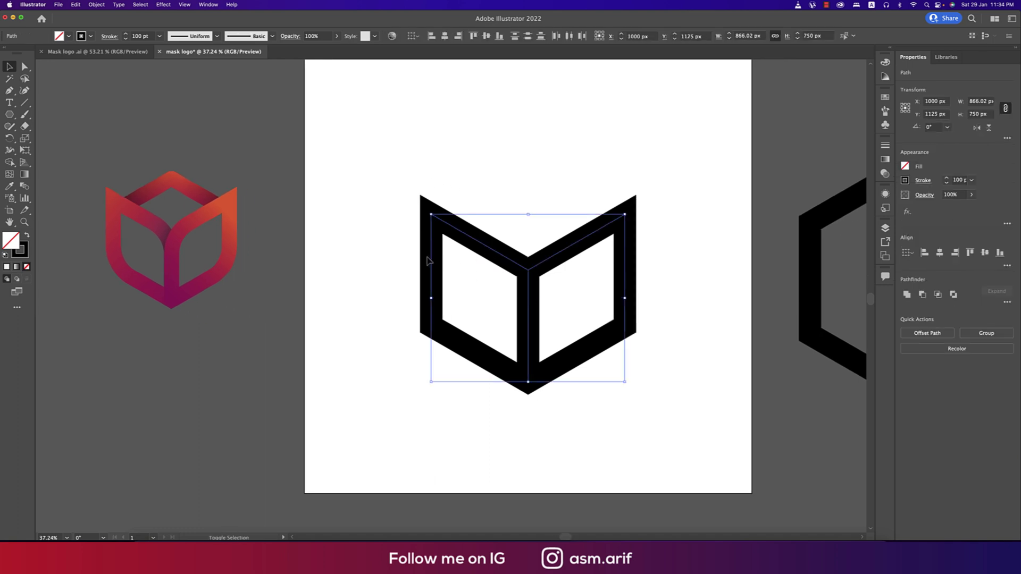
key("super+shift+a")
left_click_drag(400, 178, 516, 413)
left_click_drag(392, 162, 710, 454)
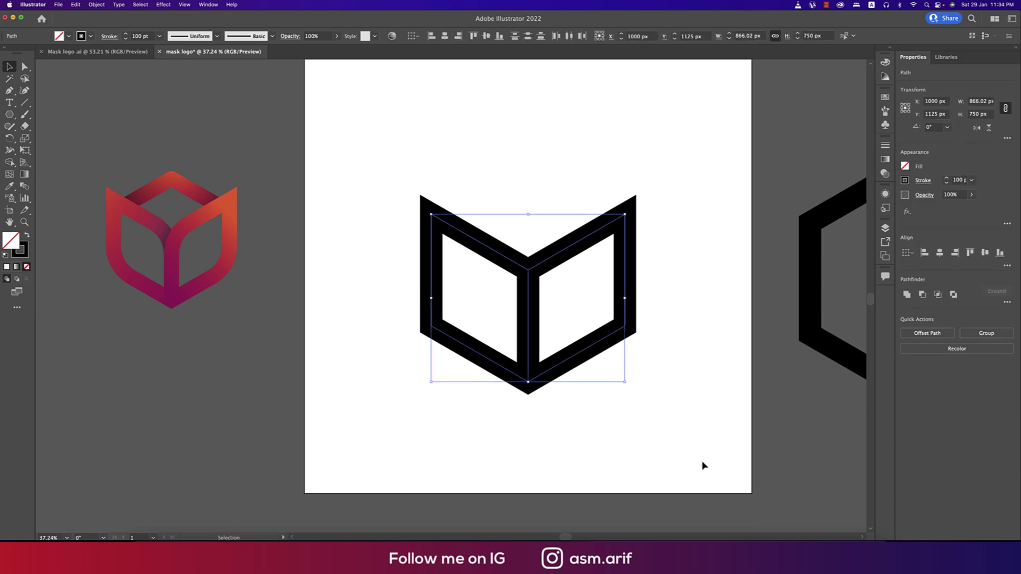
left_click(10, 162)
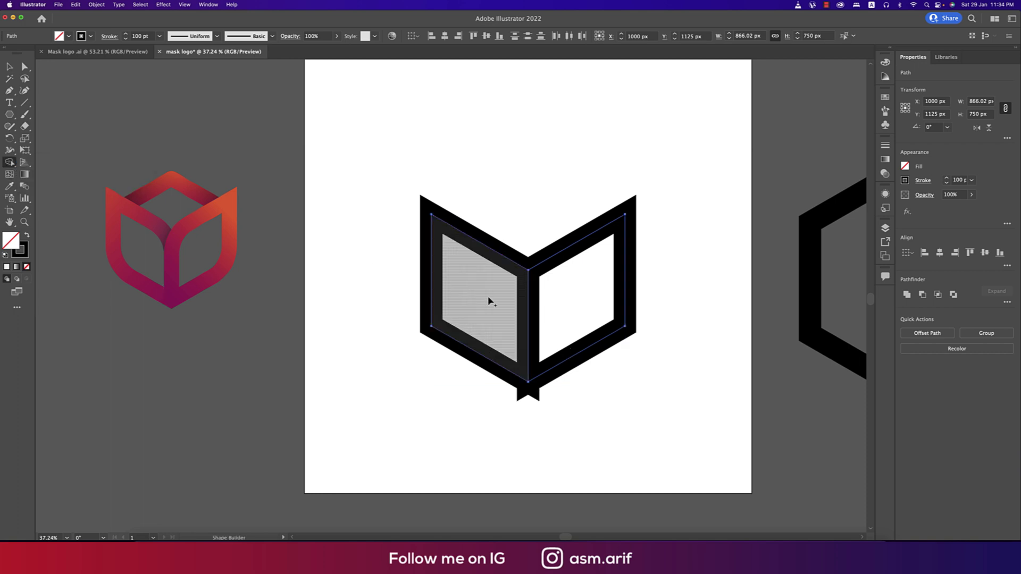
key("v")
left_click(622, 423)
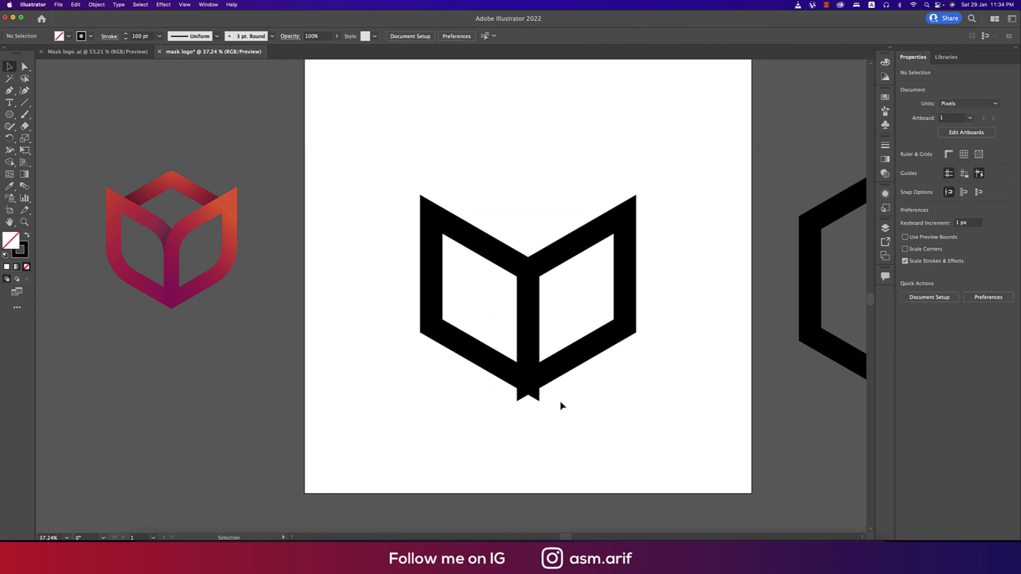
Step: Move the left panel aside to check that it is separate from the right one, and undo the move
double_click(430, 333)
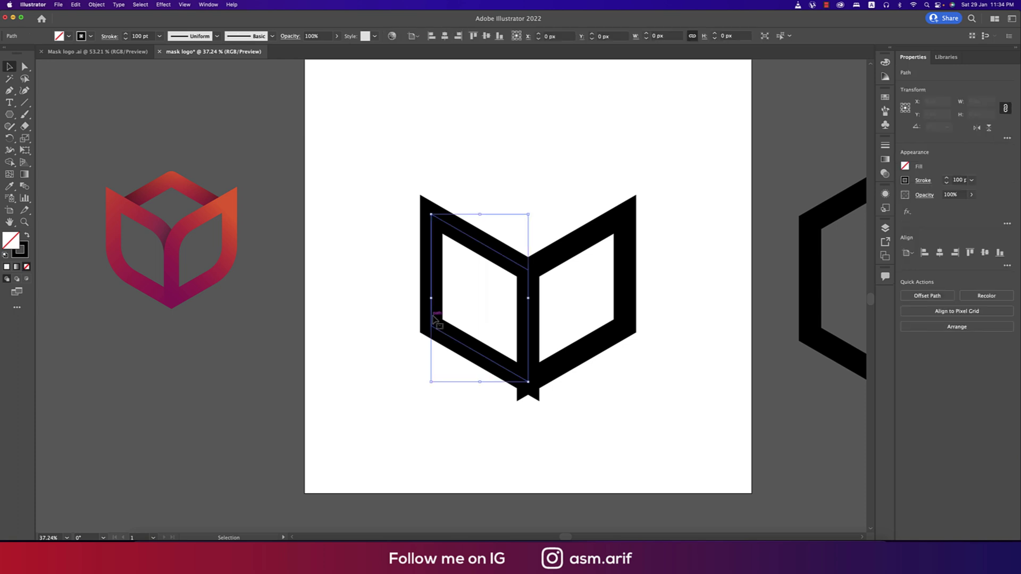
key("Escape")
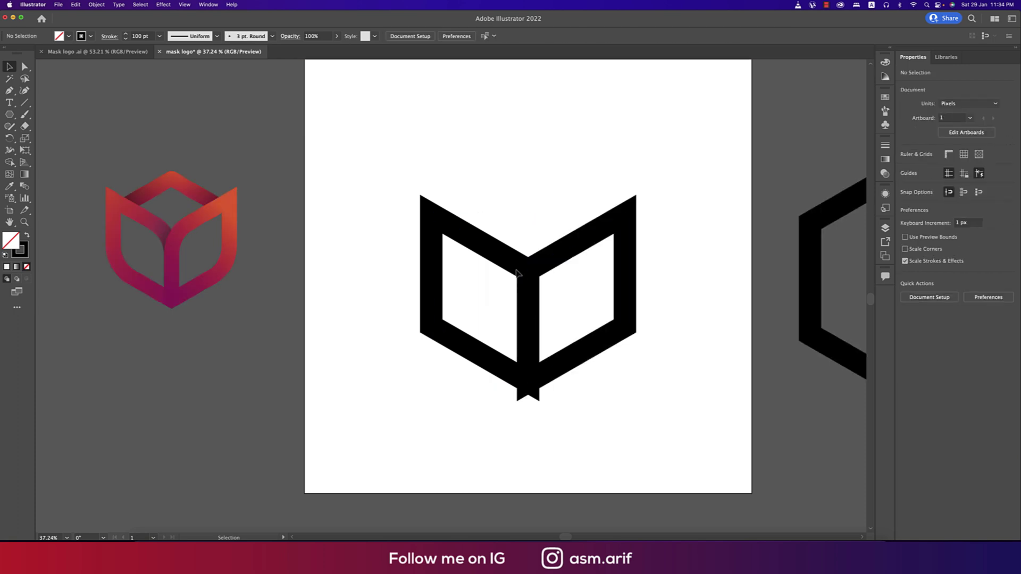
left_click_drag(520, 268, 396, 286)
key("a")
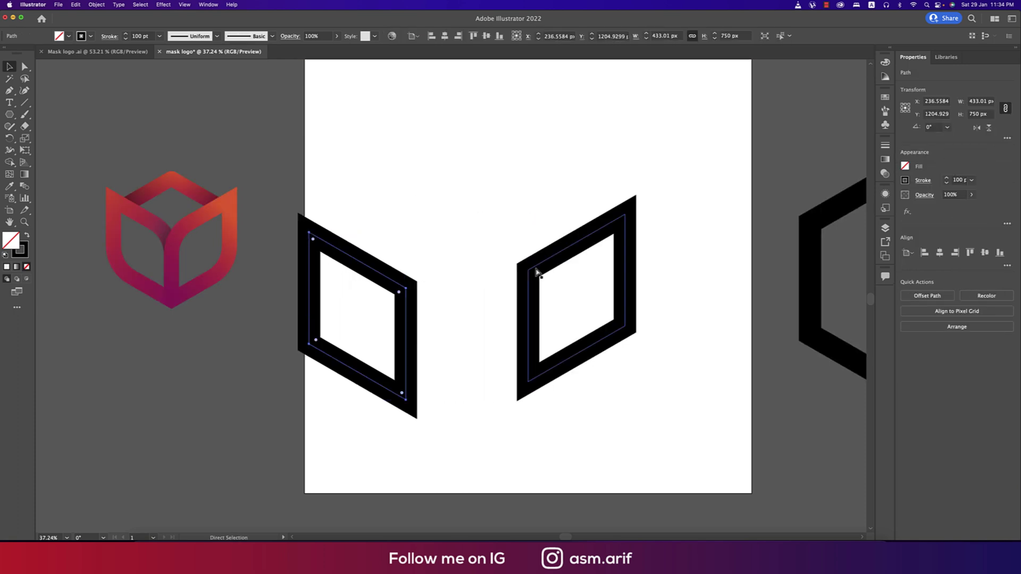
key("super+z")
key("super+z")
key("v")
left_click(631, 394)
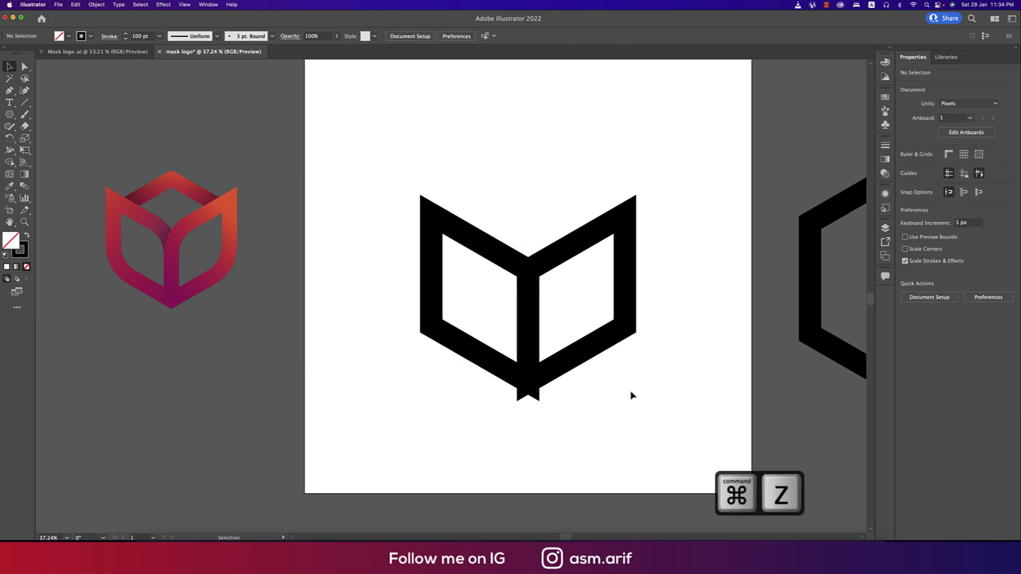
Step: Round the upper inner and lower outer corners of both panels to a radius of about 141 px
left_click_drag(403, 185, 718, 433)
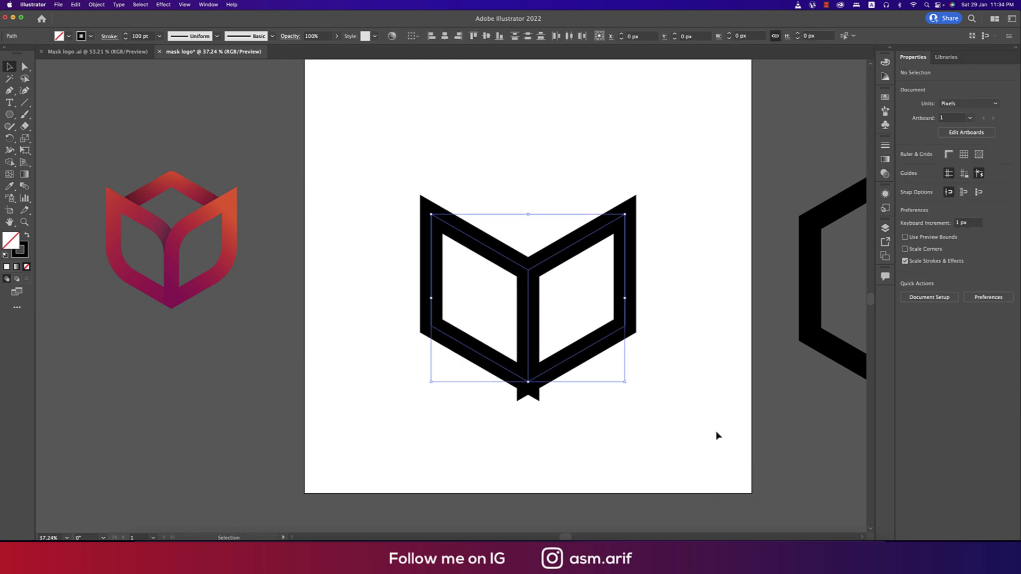
key("a")
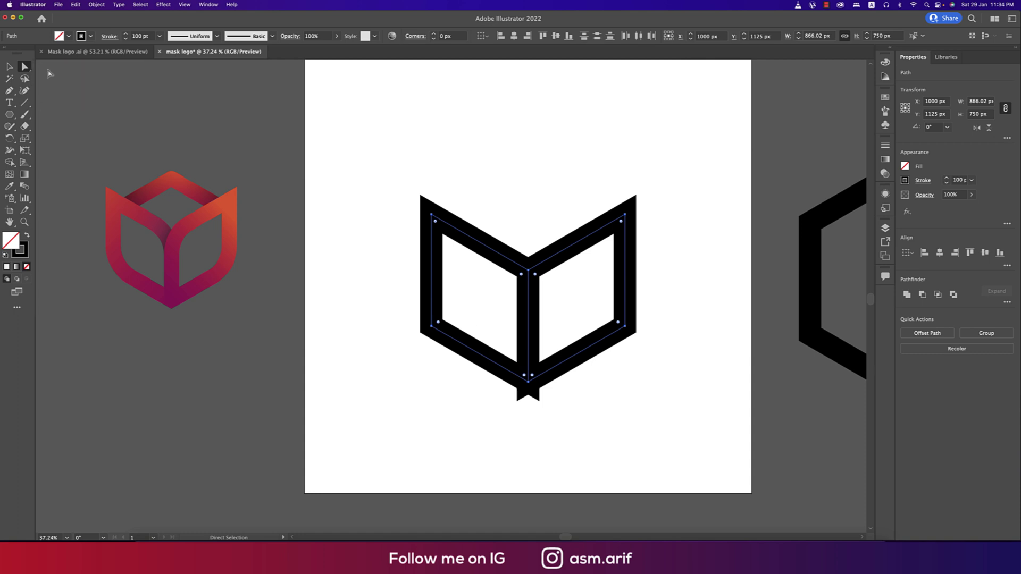
left_click(439, 324)
left_click(522, 275)
left_click(618, 325)
left_click_drag(437, 323, 463, 310)
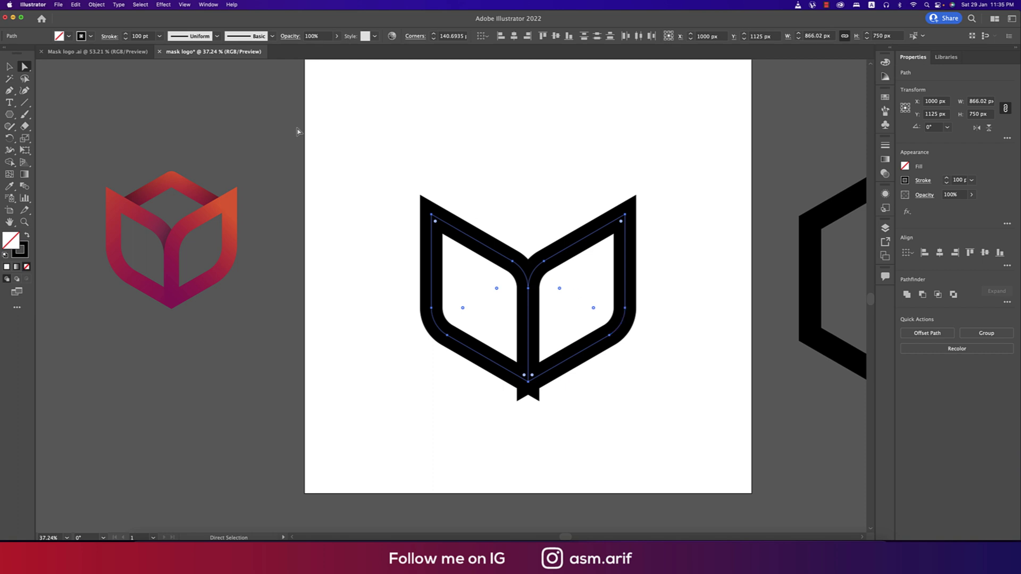
Step: Hide the corner widgets on the panels and show them again
left_click(184, 4)
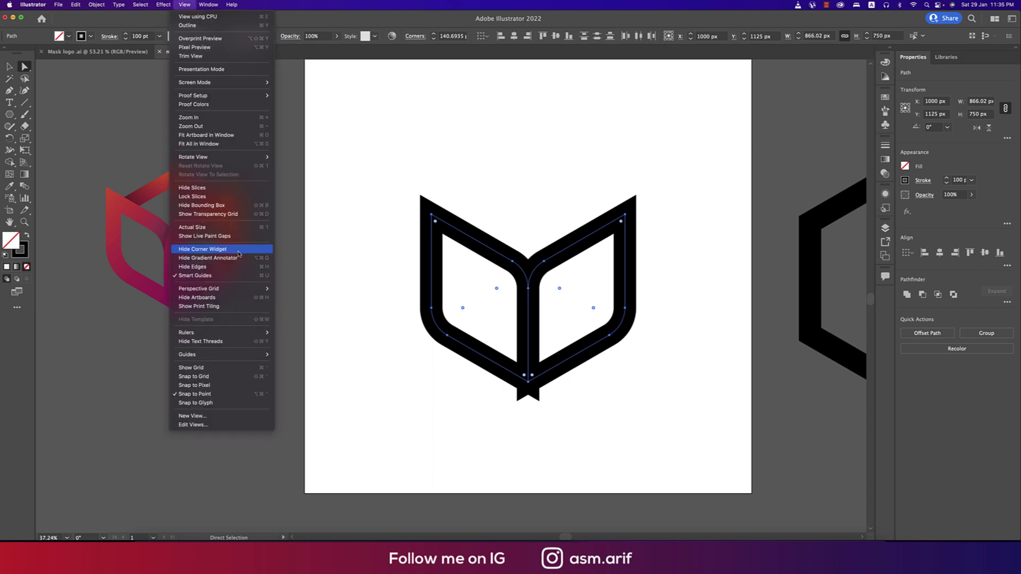
left_click(239, 254)
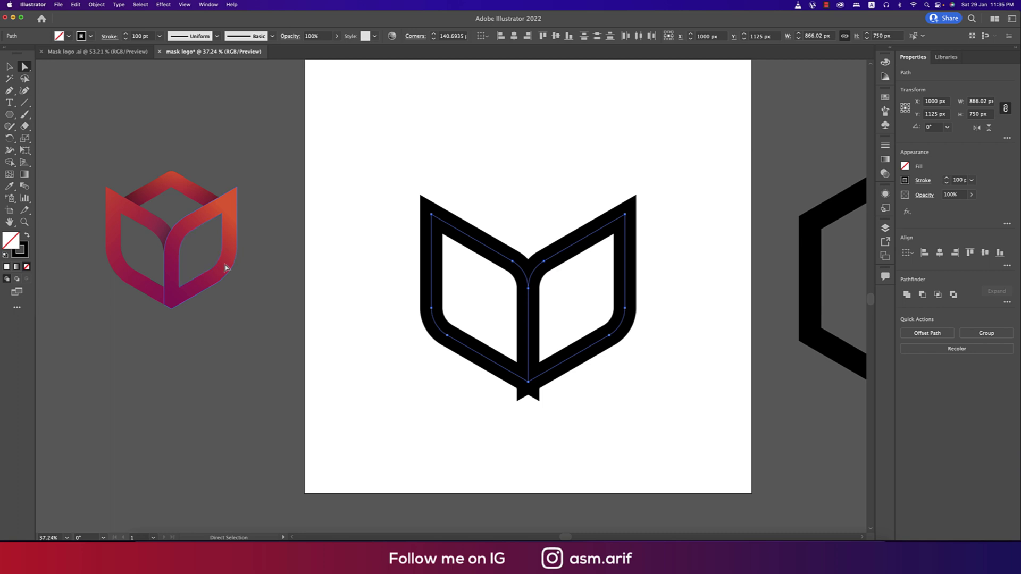
left_click(185, 6)
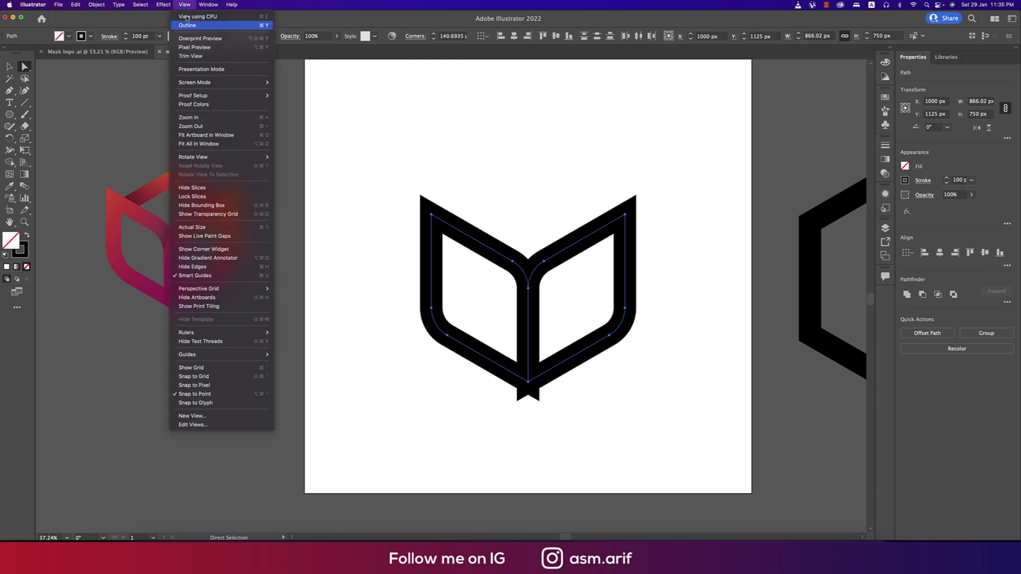
left_click(209, 250)
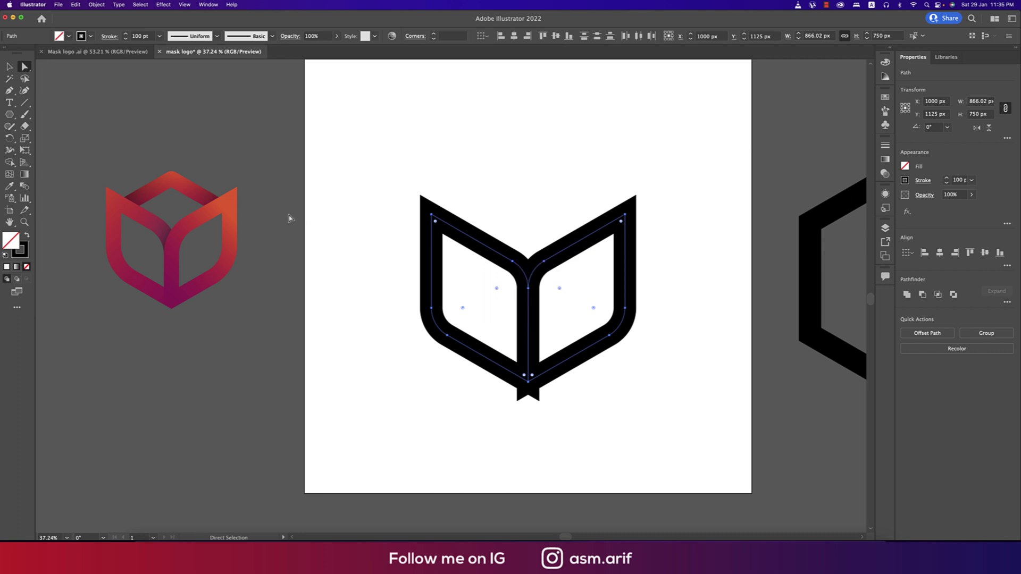
Step: Move the spare hexagon onto the artboard so it overlaps the two panels, aligned with their outer sides
left_click(9, 66)
left_click(292, 249)
scroll(292, 249, "right", 3)
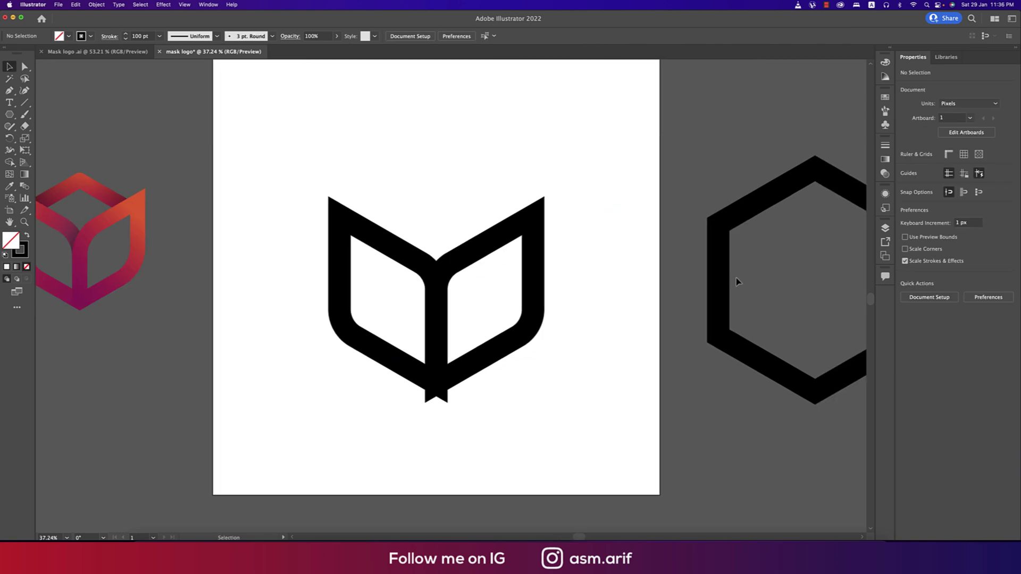
left_click_drag(719, 281, 342, 287)
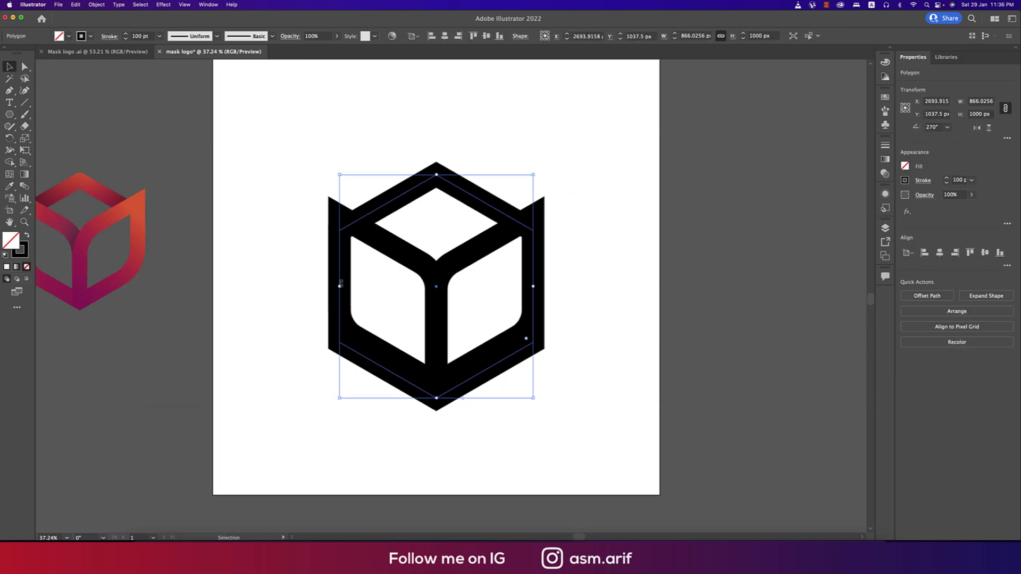
left_click_drag(297, 176, 616, 425)
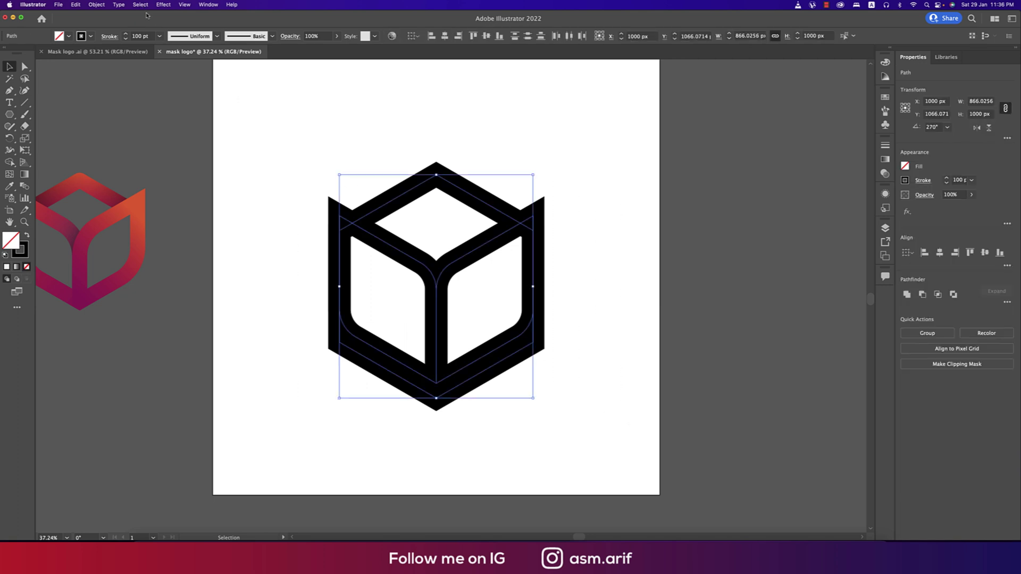
left_click(97, 4)
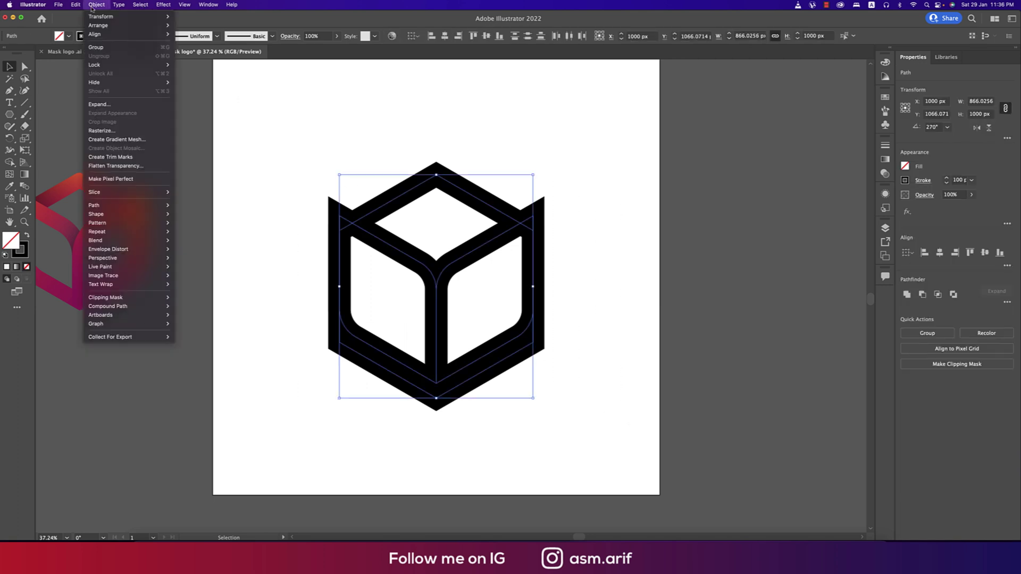
left_click(104, 104)
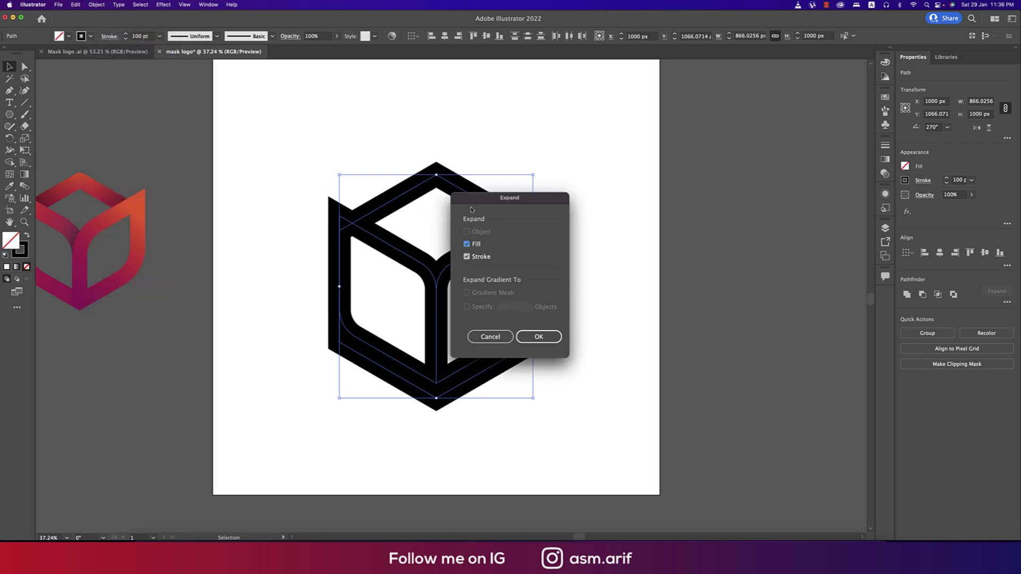
left_click(539, 337)
key("super+z")
key("super+z")
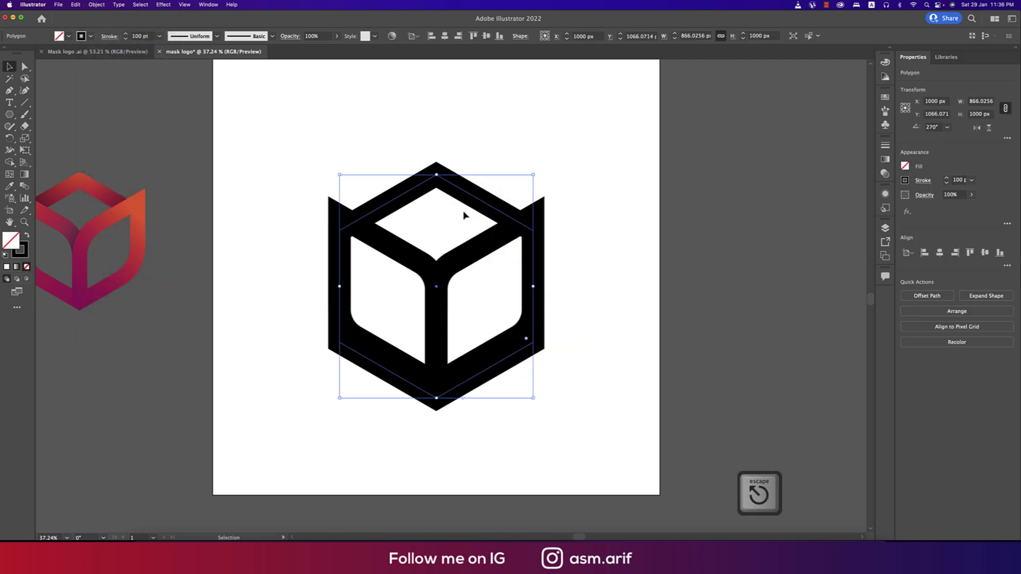
Step: Round only the top corner of the hexagon to a soft curve with the Direct Selection tool
key("a")
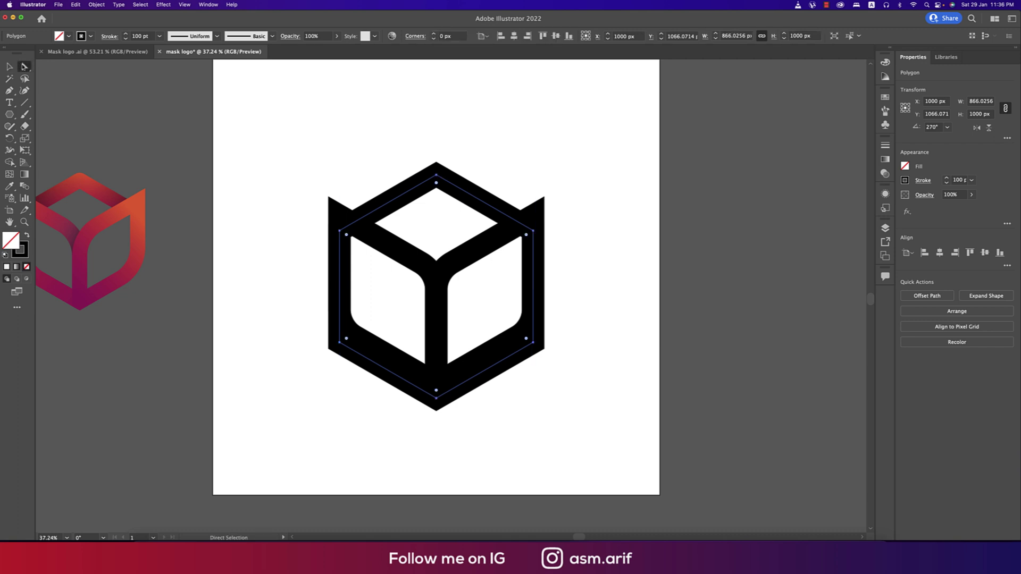
left_click_drag(436, 183, 436, 199)
key("v")
left_click(599, 235)
Step: Select the hexagon and both panels, and expand their fill and stroke into filled shapes
left_click_drag(314, 154, 452, 292)
scroll(578, 365, "left", 3)
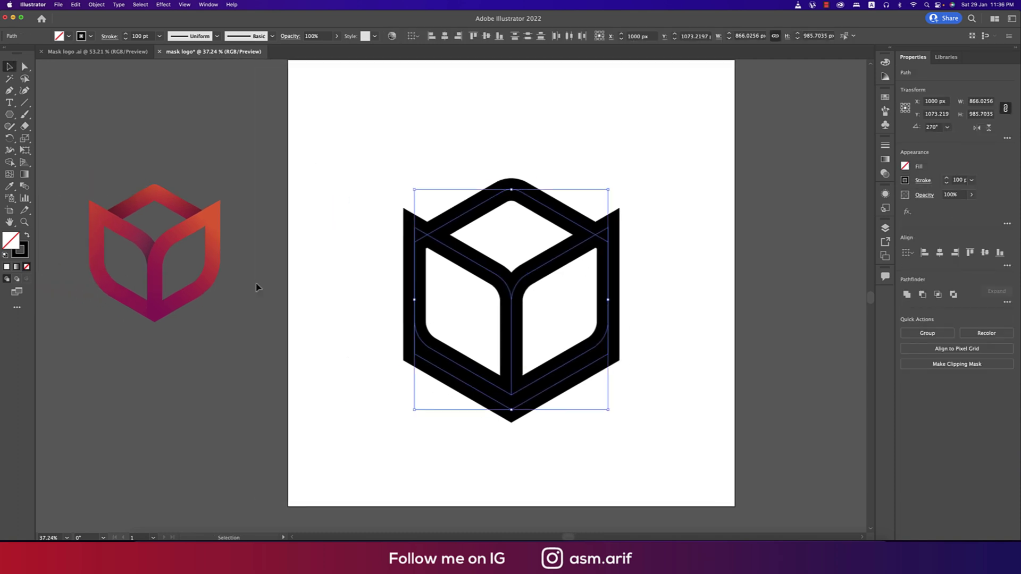
left_click(93, 5)
left_click(129, 107)
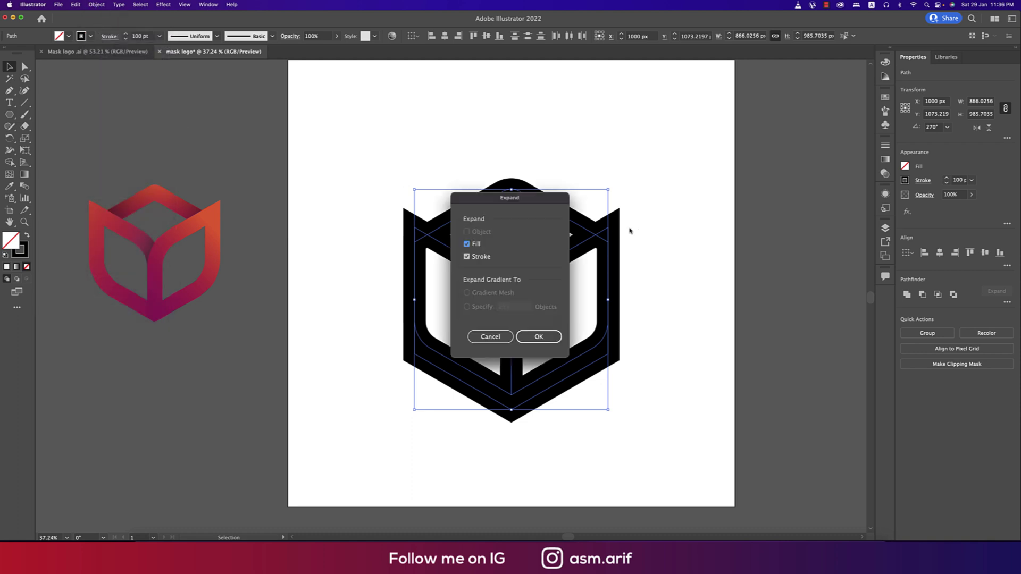
left_click_drag(509, 198, 704, 152)
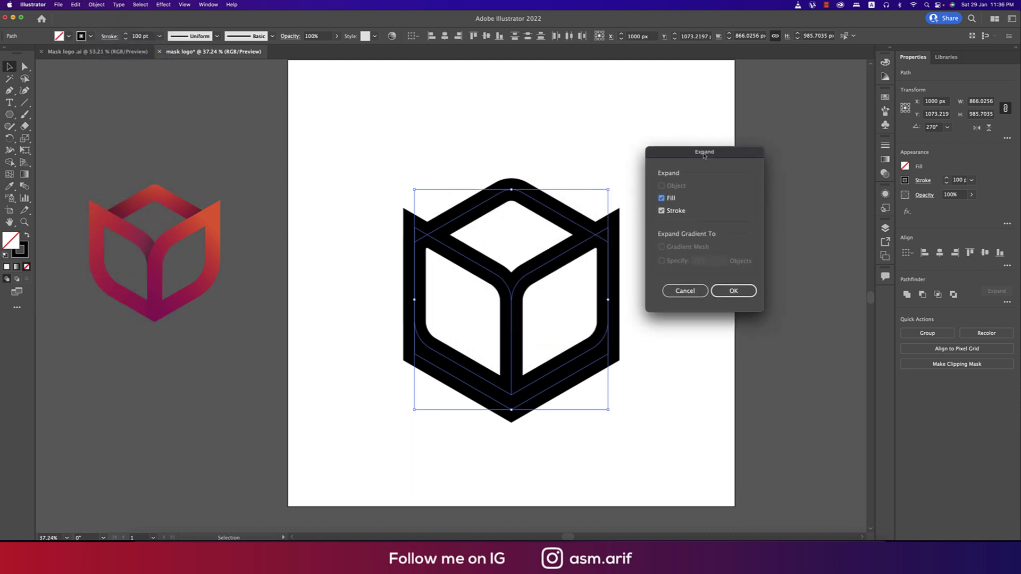
left_click(733, 291)
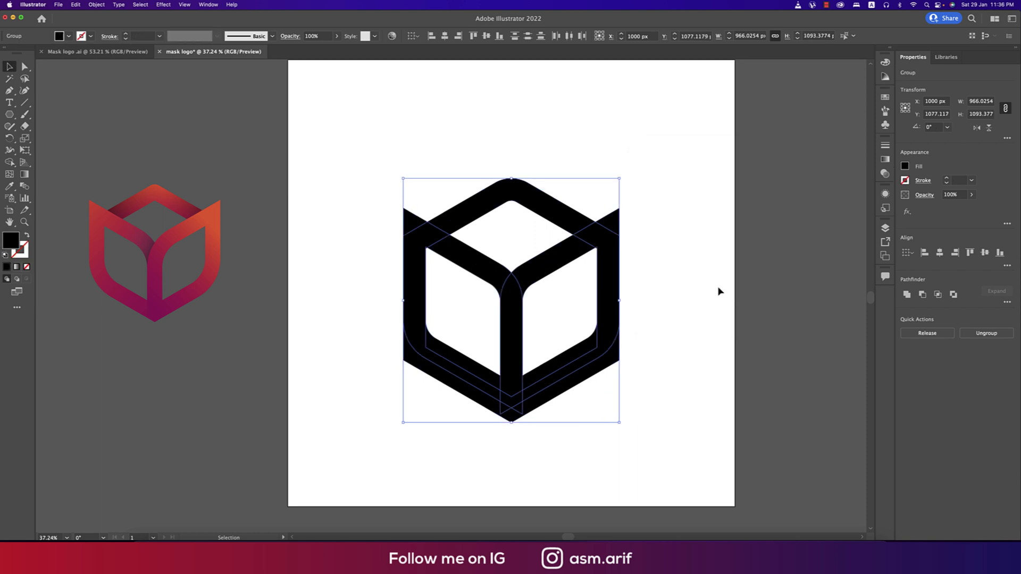
Step: Move the expanded outlines aside to check them, and undo the move
left_click(662, 258)
left_click_drag(596, 369, 718, 353)
key("super+z")
Step: Select all the expanded shapes and remove the hexagon's excess strip below the panels with the Shape Builder tool
left_click_drag(372, 176, 665, 424)
left_click_drag(9, 162, 32, 159)
mouse_move(463, 411)
left_mouse_down()
mouse_move(469, 399)
mouse_move(537, 430)
left_mouse_up()
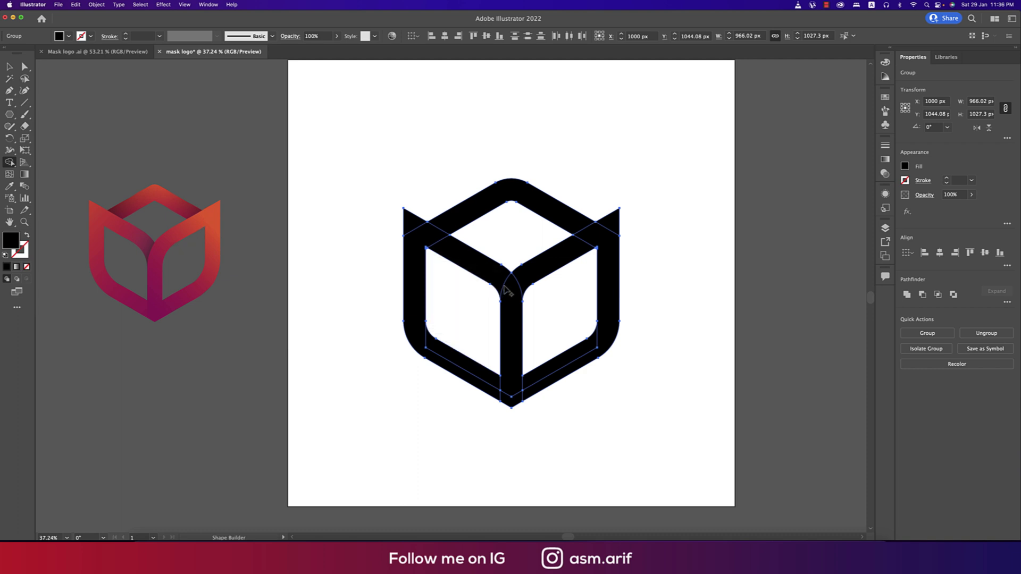
Step: Merge the overlapping pieces into one left panel and one right panel, giving the center bar to the right panel
mouse_move(492, 277)
left_mouse_down()
mouse_move(462, 257)
mouse_move(419, 298)
mouse_move(422, 347)
mouse_move(493, 386)
left_mouse_up()
mouse_move(540, 278)
left_mouse_down()
mouse_move(512, 304)
mouse_move(518, 398)
left_mouse_up()
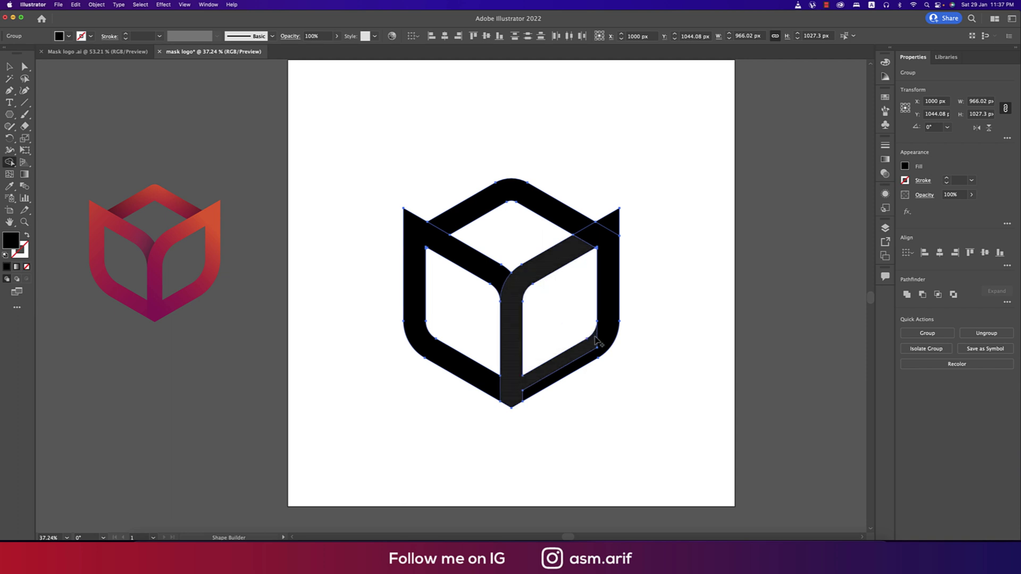
mouse_move(608, 227)
left_mouse_down()
mouse_move(577, 359)
mouse_move(516, 398)
left_mouse_up()
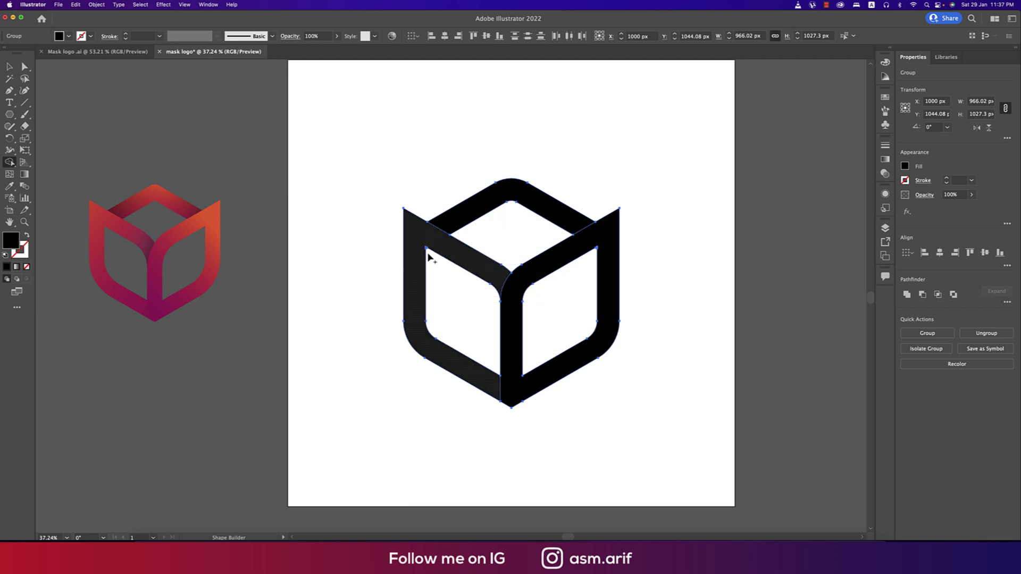
Step: Ungroup the merged shapes and check that the top piece and the right panel can be moved separately
left_click(9, 66)
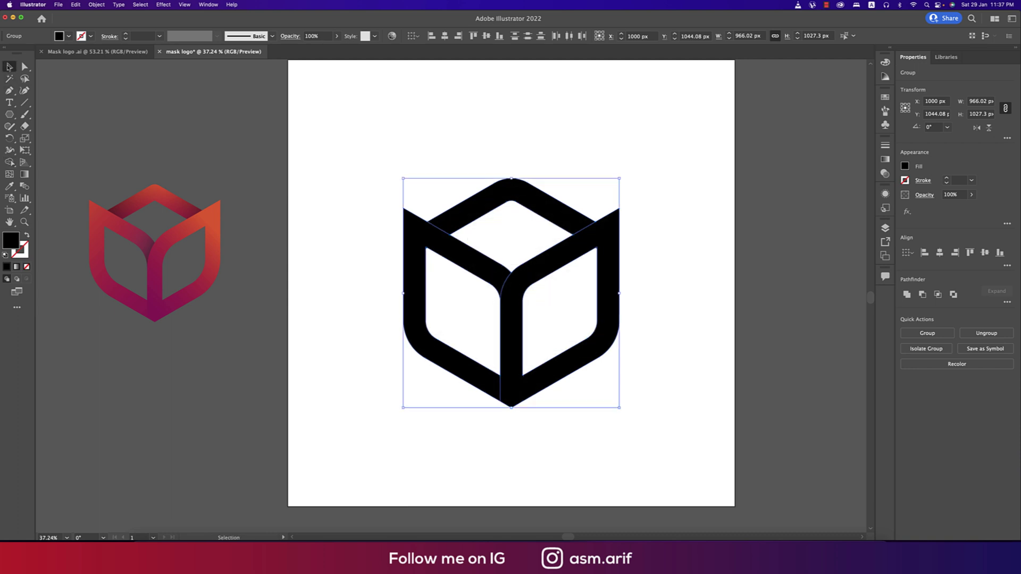
left_click(356, 205)
left_click(465, 214)
right_click(467, 206)
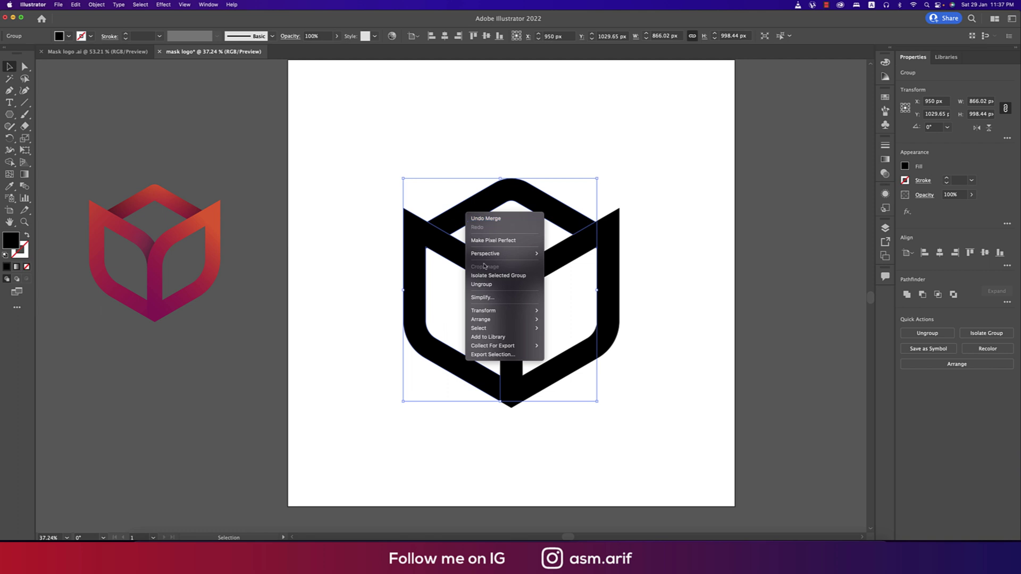
left_click(642, 289)
left_click_drag(582, 223, 588, 177)
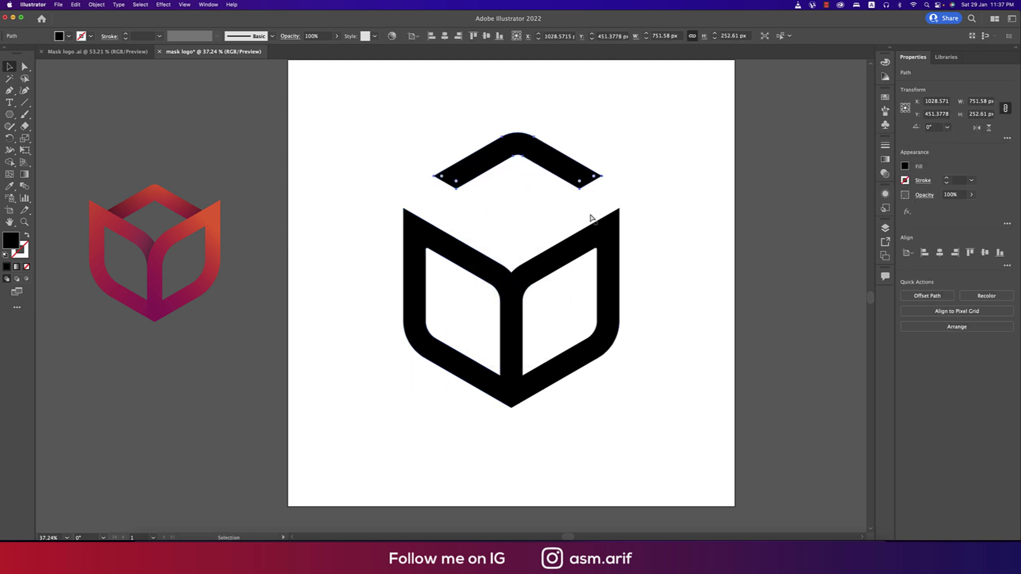
left_click_drag(604, 266, 650, 264)
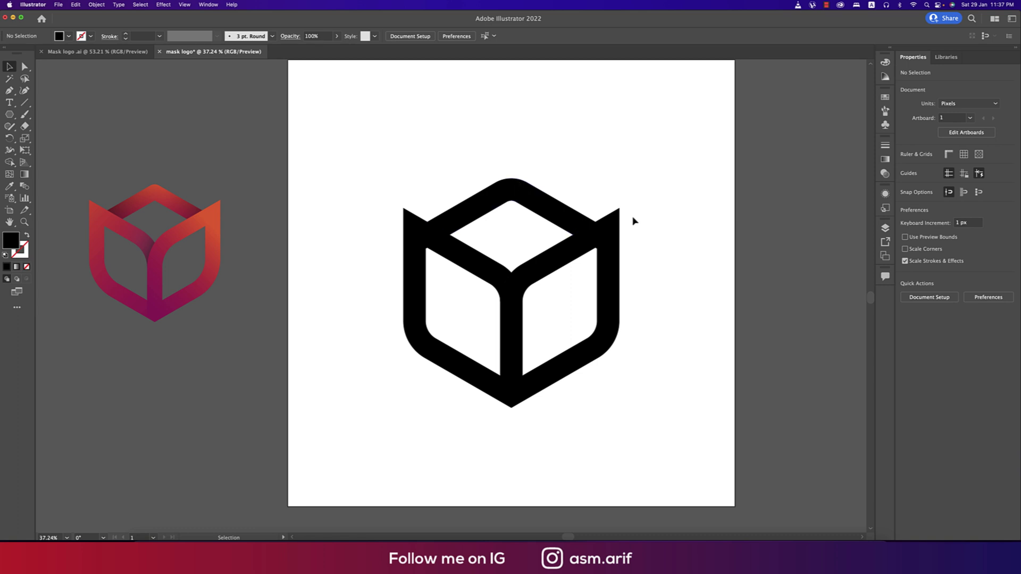
Step: Delete the small leftover slivers at the upper inner corners of the two panels
scroll(611, 236, "up", 6)
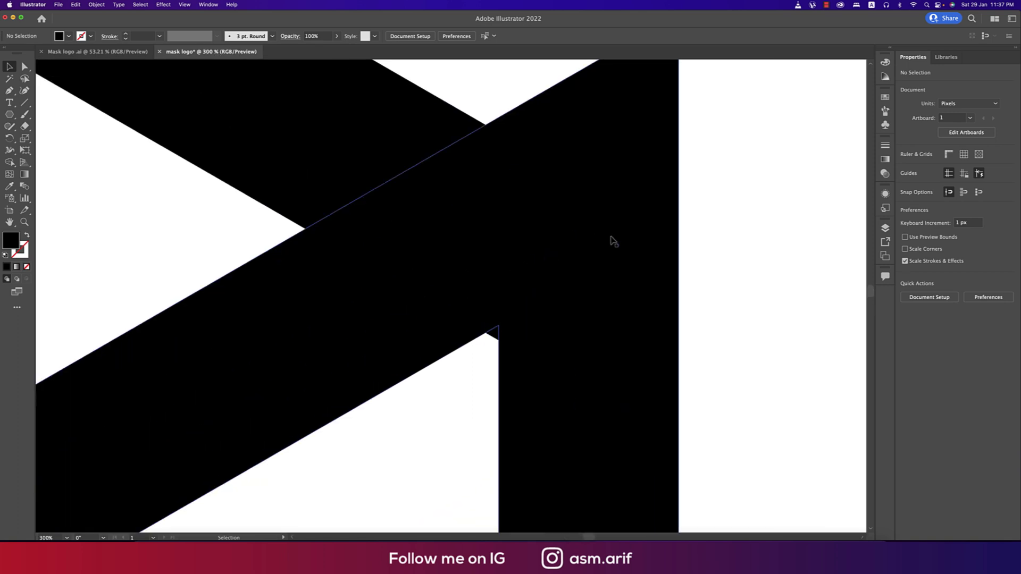
scroll(496, 337, "down", 5)
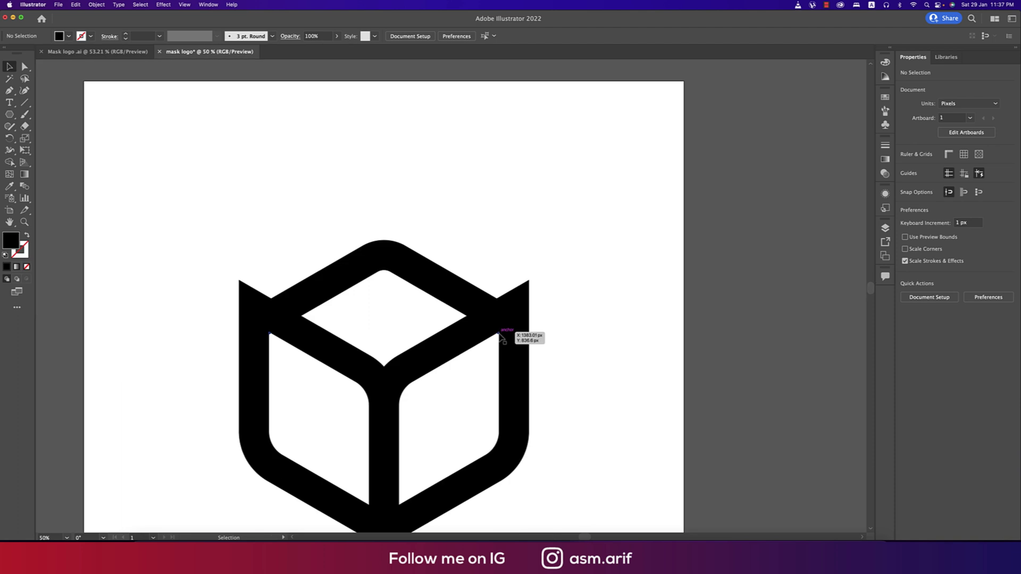
scroll(506, 337, "up", 6)
left_click(501, 319)
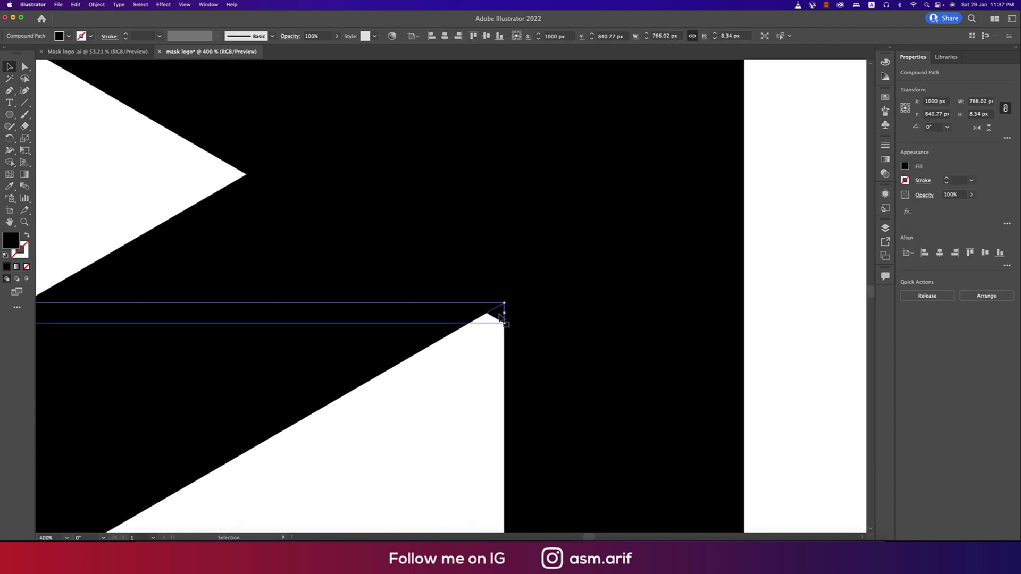
key("Delete")
scroll(502, 319, "down", 7)
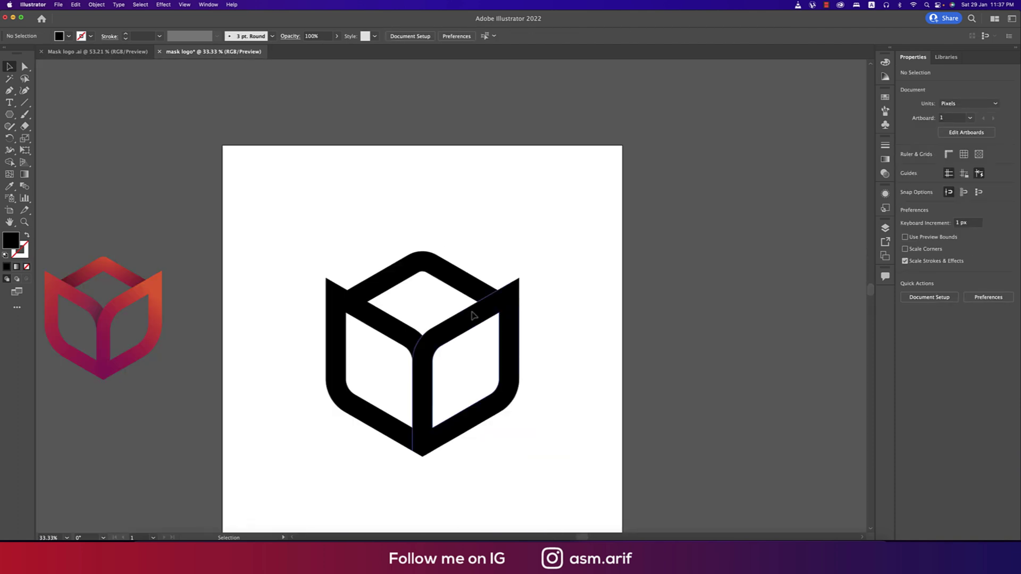
scroll(539, 341, "left", 3)
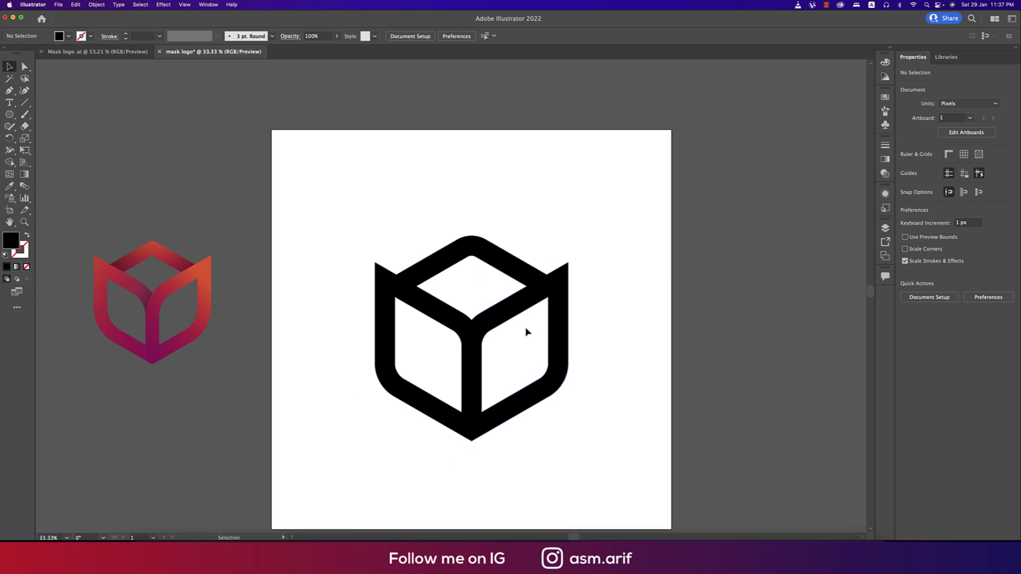
scroll(527, 333, "up", 2)
scroll(531, 333, "down", 1)
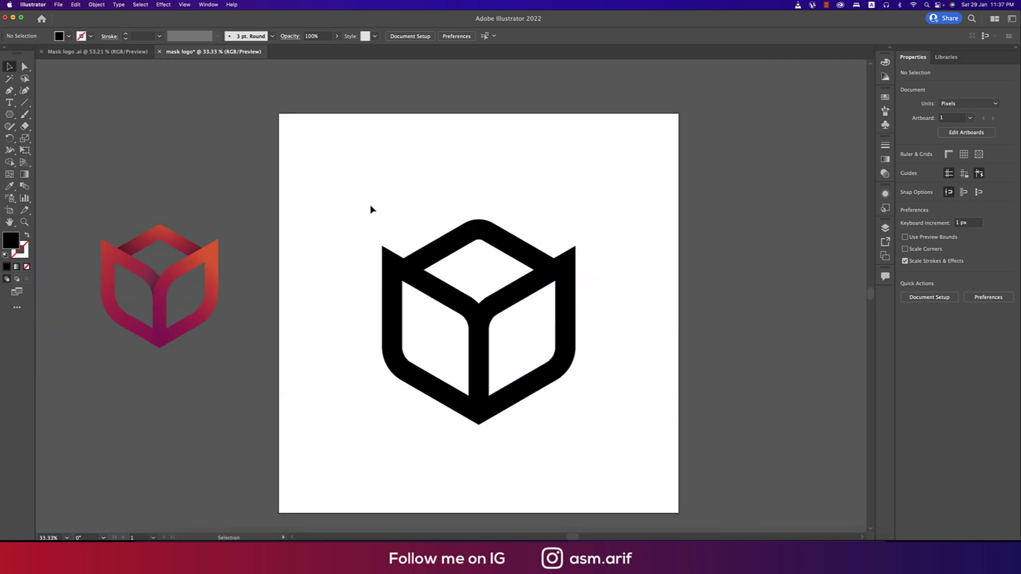
Step: Draw a square about 166 px wide in the artboard's upper-left area and fill it with a white-to-black linear gradient
left_click_drag(10, 114, 48, 114)
left_click_drag(301, 149, 334, 181)
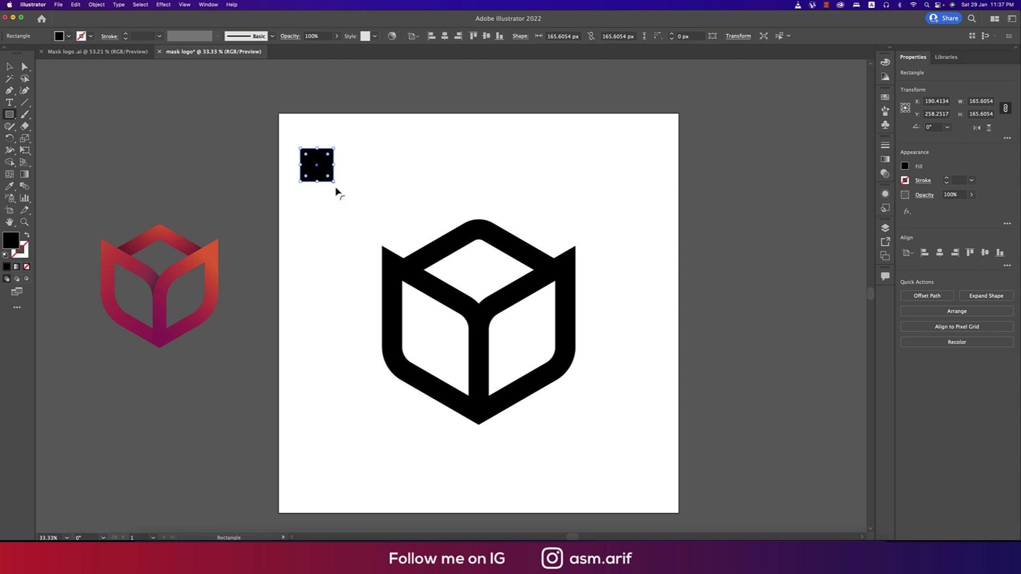
left_click(886, 159)
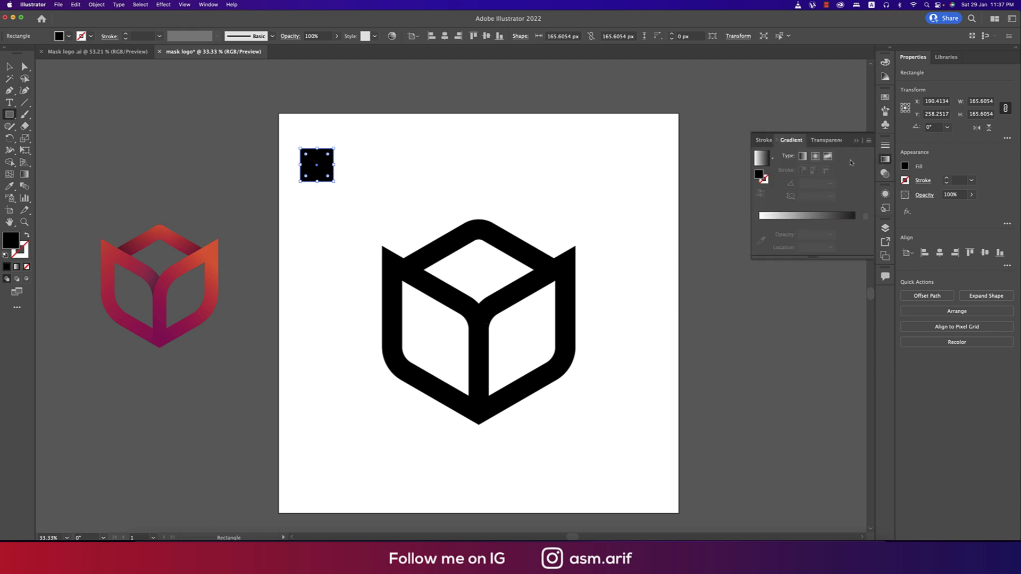
left_click(763, 160)
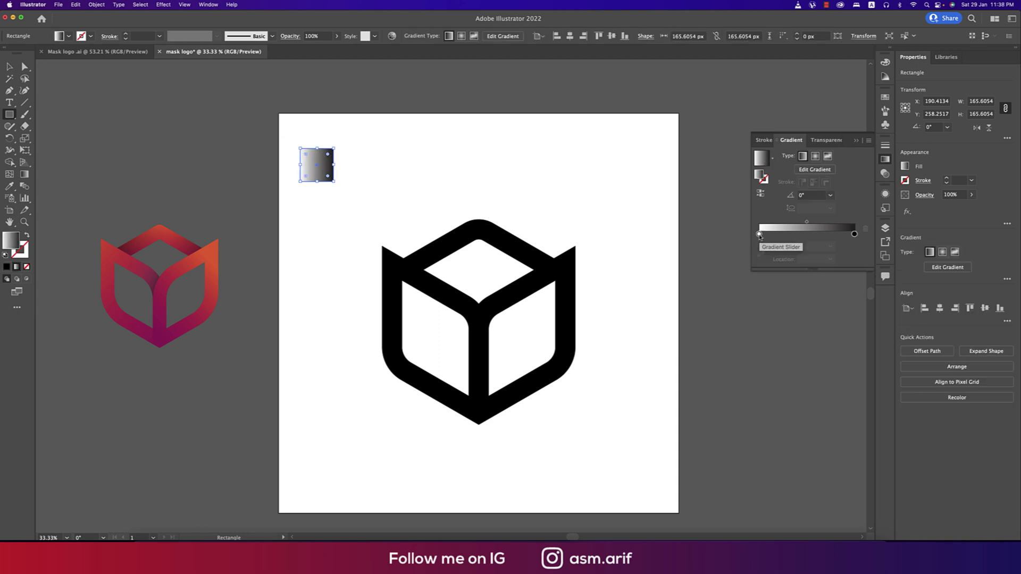
left_click(772, 161)
left_click(770, 174)
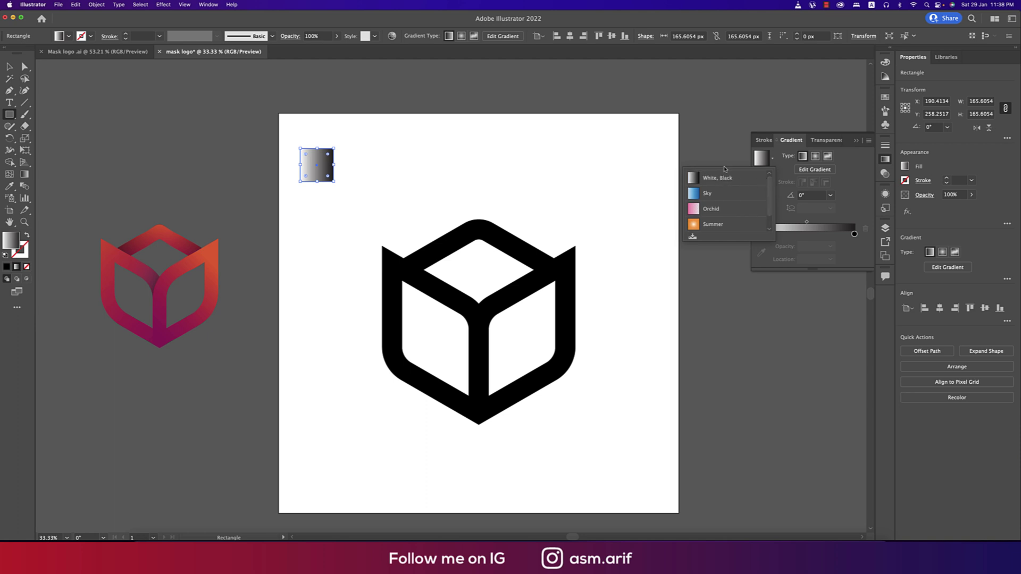
left_click(781, 157)
Step: Set the square's gradient to run from red (R=237 G=28 B=36) to dark magenta (9E005D)
left_click(760, 234)
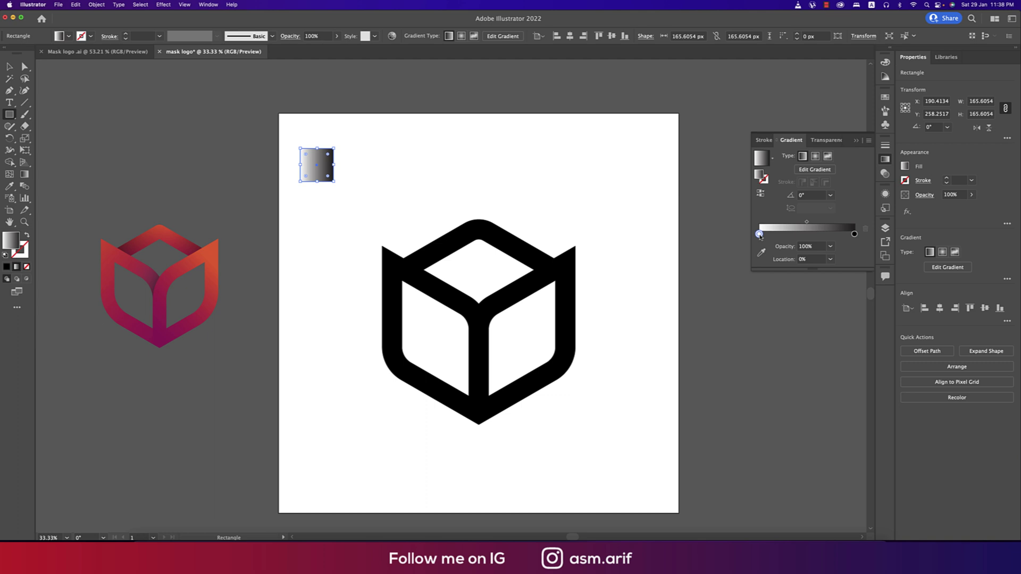
double_click(759, 234)
left_click(803, 266)
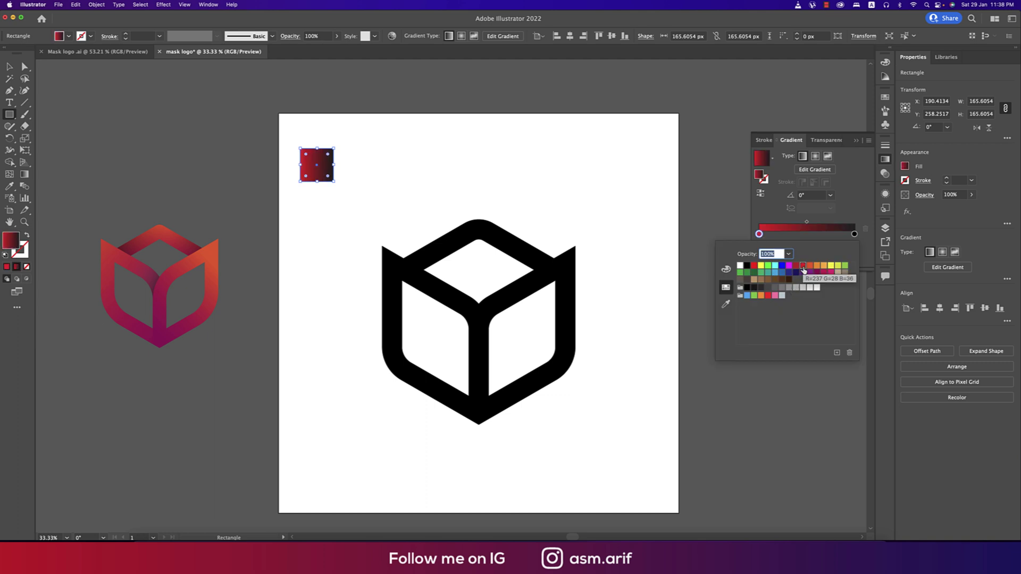
double_click(854, 234)
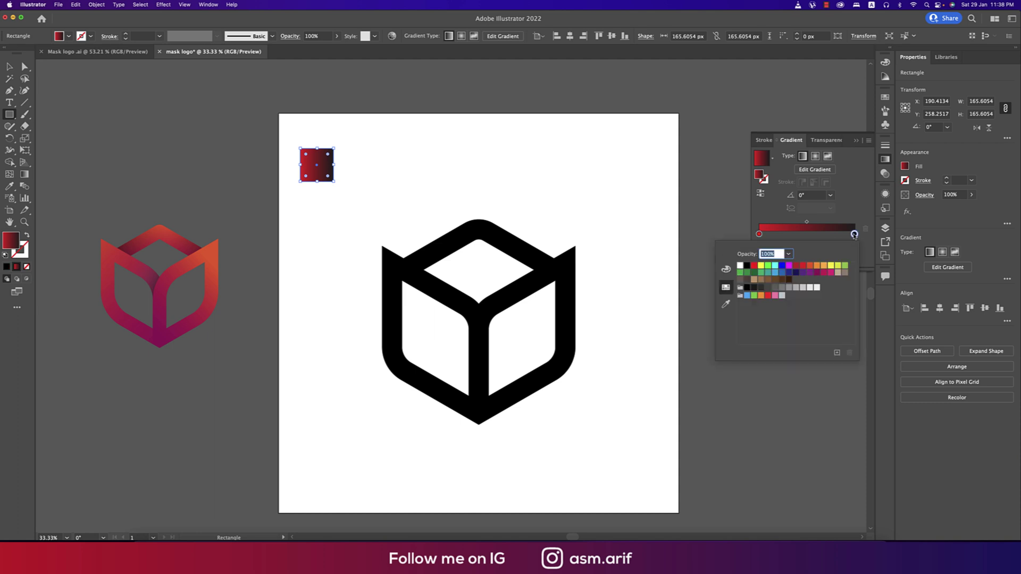
left_click(818, 272)
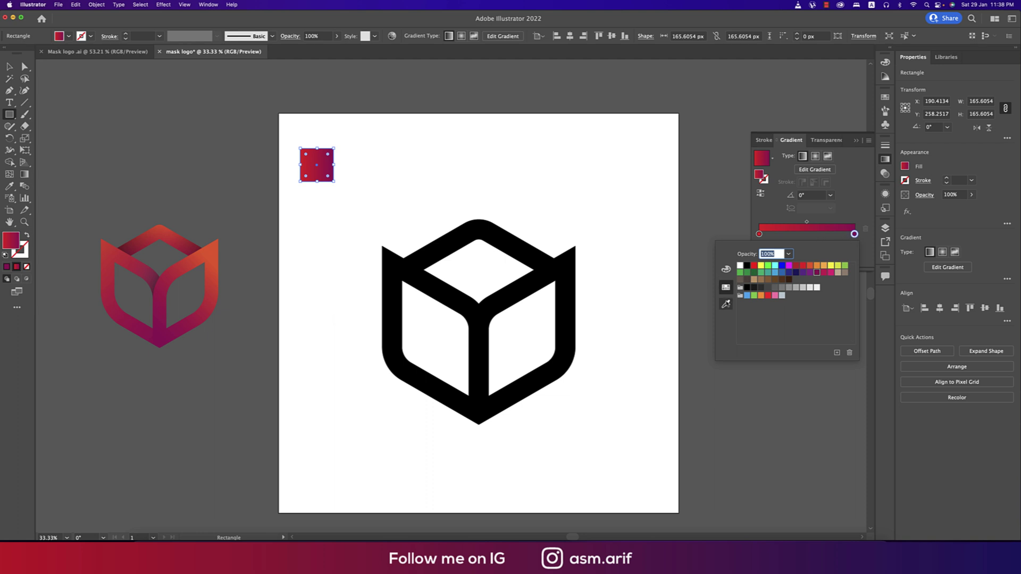
Step: Show the color sliders for the magenta gradient stop and switch them to HSB
left_click(726, 269)
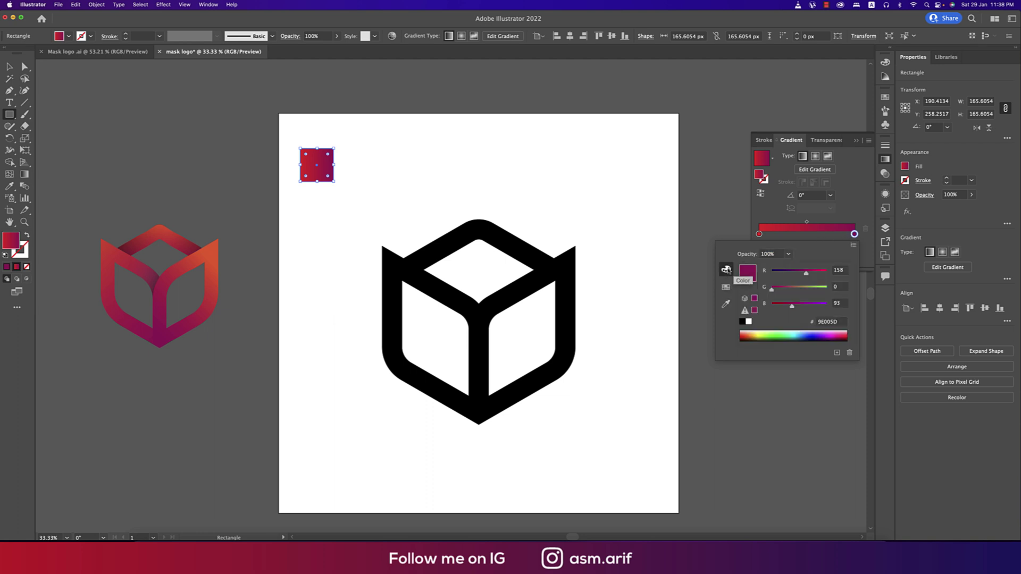
left_click(853, 245)
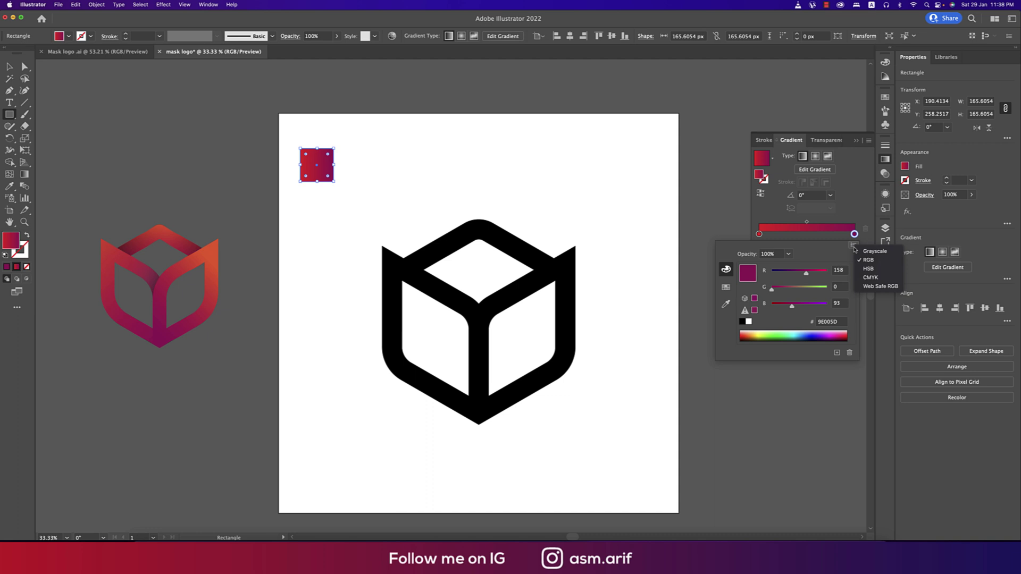
left_click(867, 269)
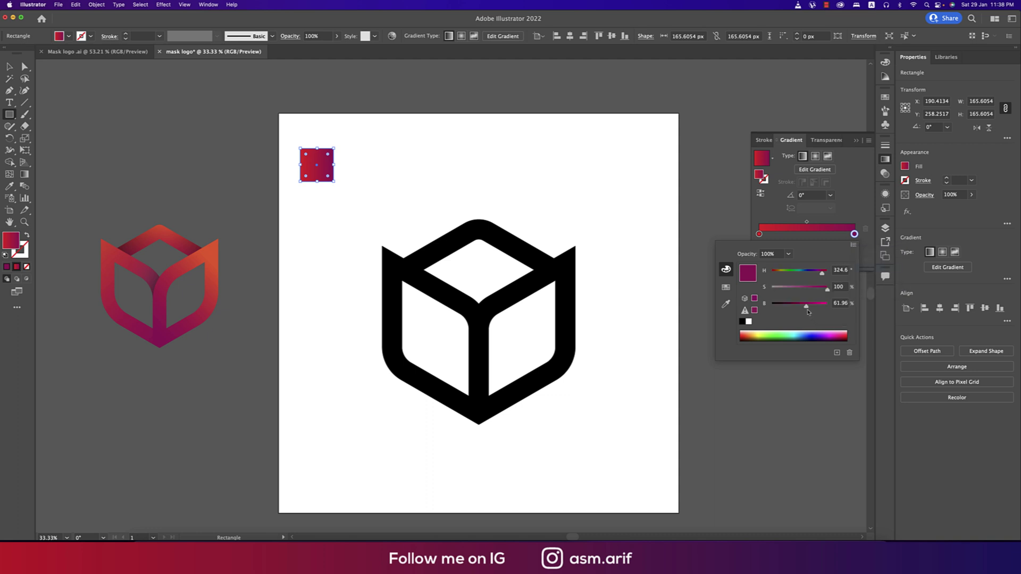
Step: Set the brightness of the gradient's dark magenta end stop to 24%
left_click_drag(806, 309, 790, 308)
left_click(844, 305)
type("24")
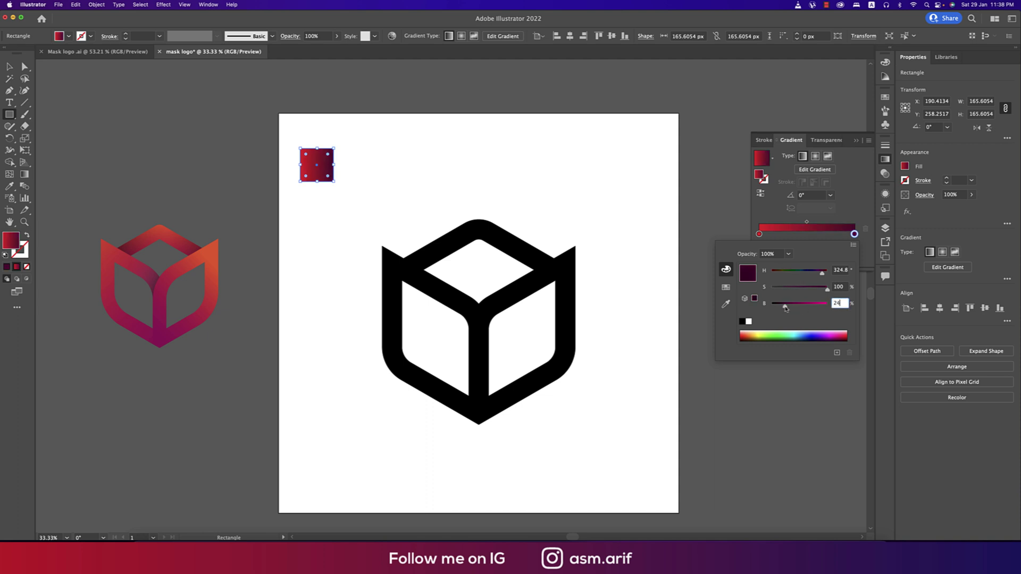
Step: Compare red, orange and magenta swatches on the gradient's start stop and settle on the pink-magenta swatch
left_click(759, 234)
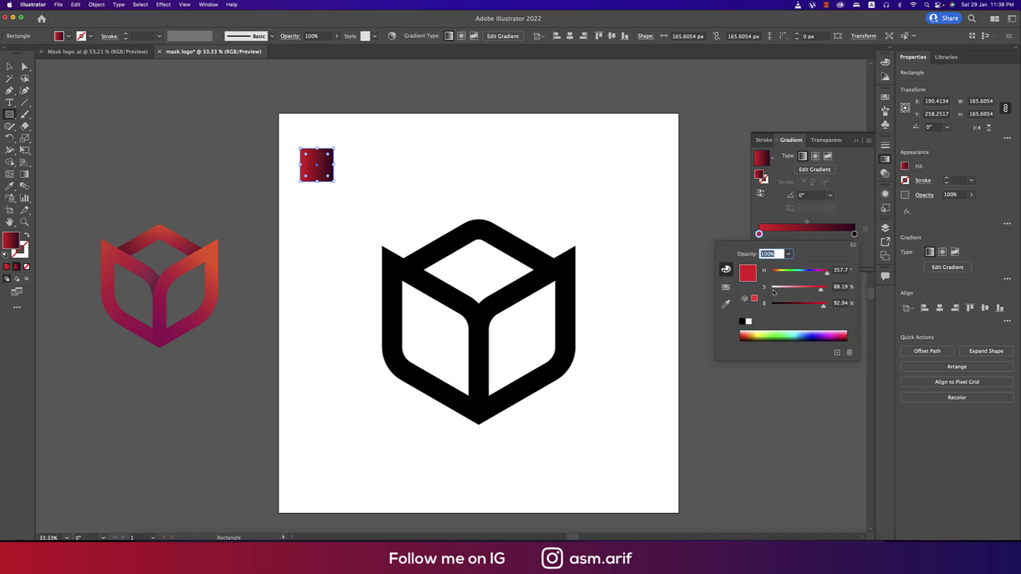
left_click(726, 288)
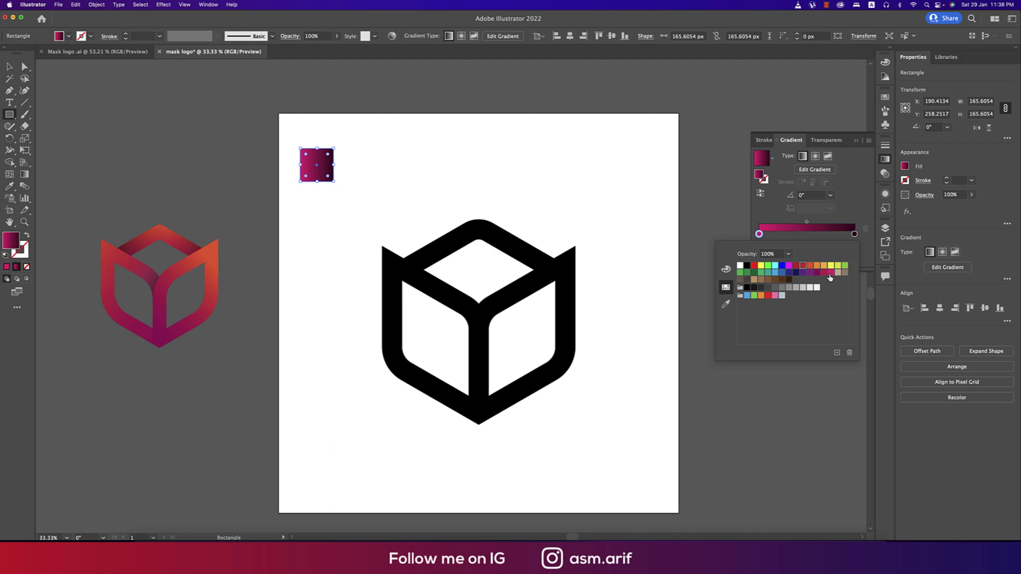
left_click(830, 273)
left_click(804, 267)
left_click(789, 266)
left_click(796, 267)
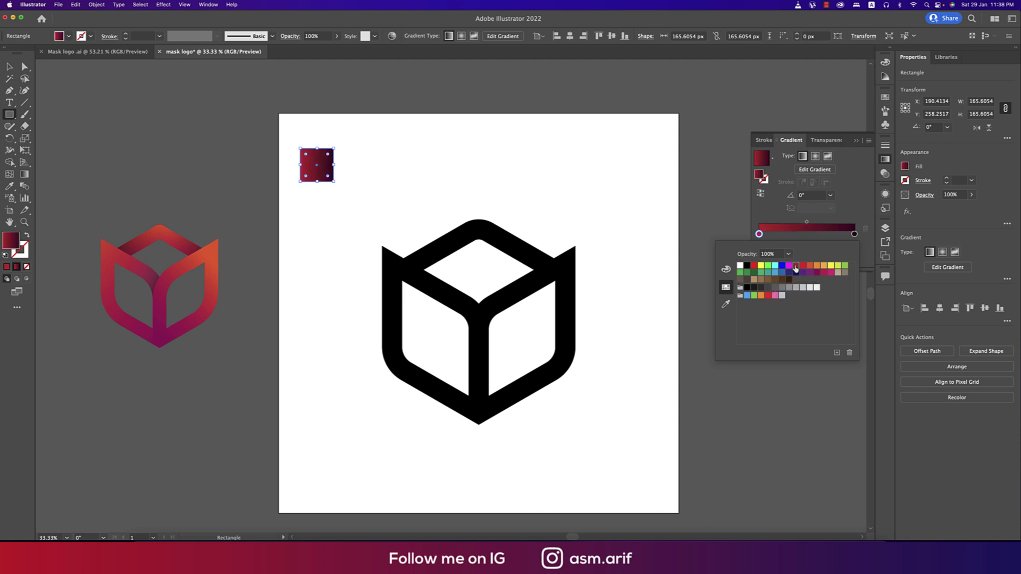
left_click(809, 266)
left_click(817, 265)
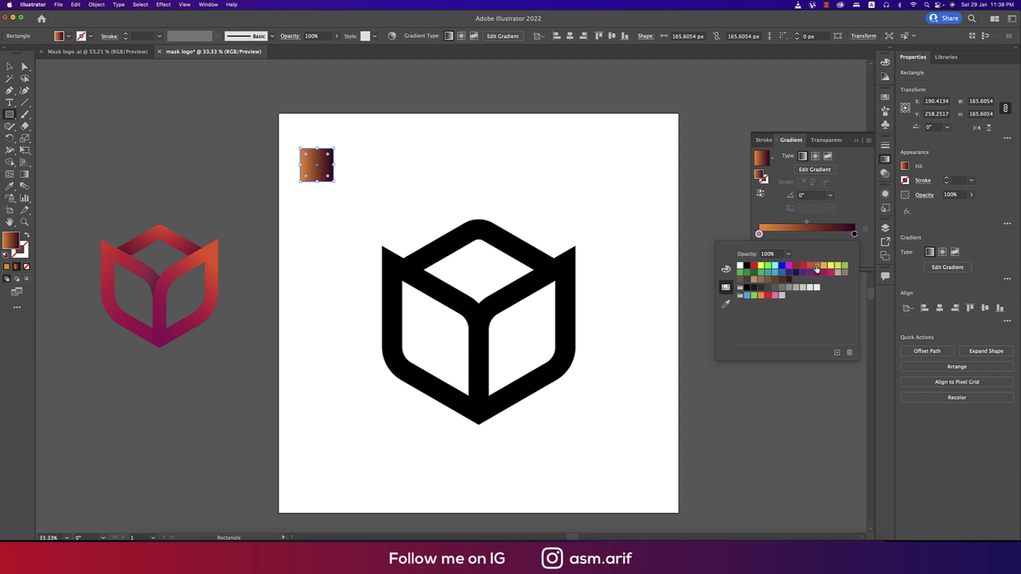
left_click(809, 267)
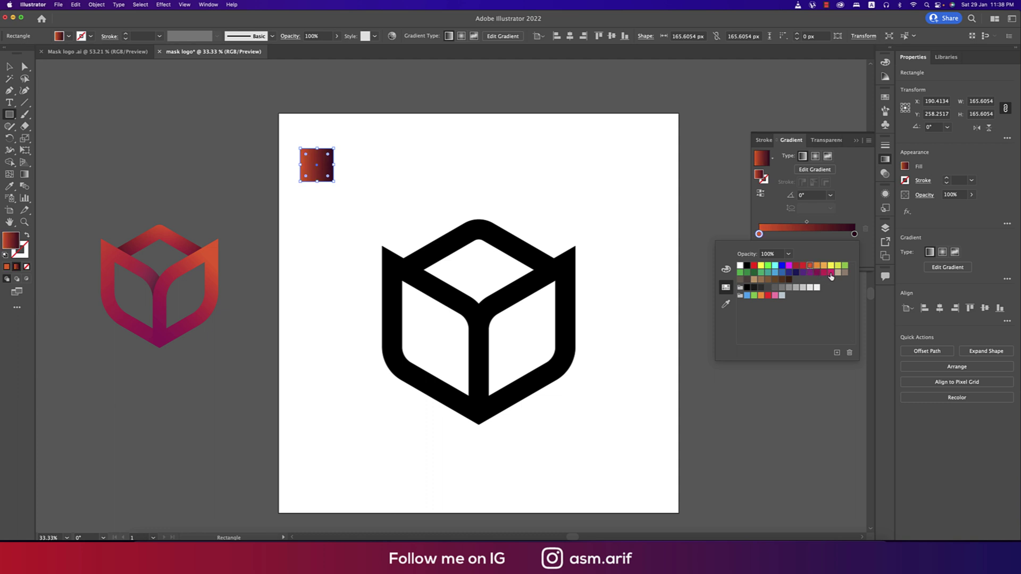
left_click(831, 272)
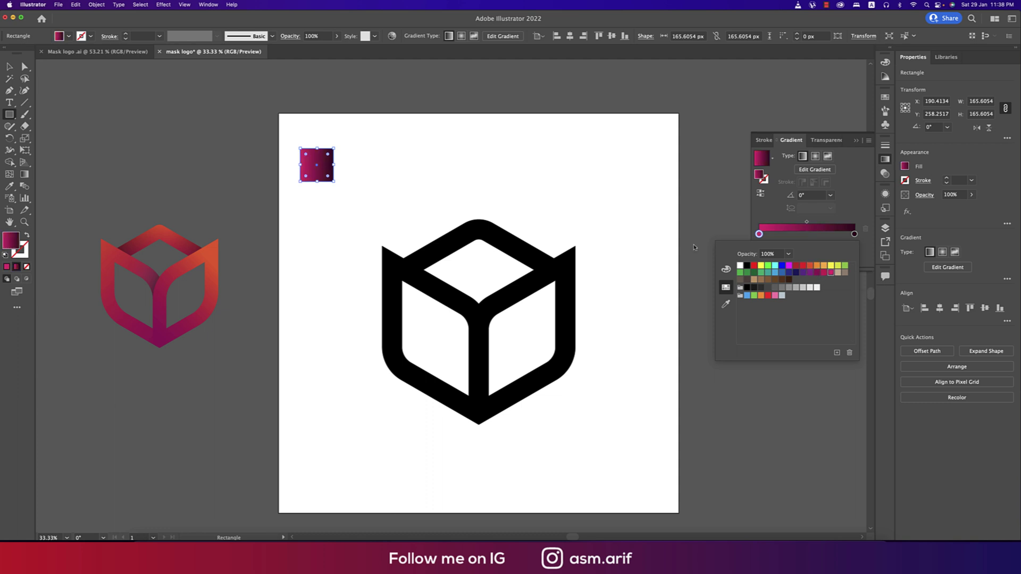
key("Escape")
Step: Apply the sample square's magenta-to-dark gradient to all the logo pieces with the Eyedropper
key("v")
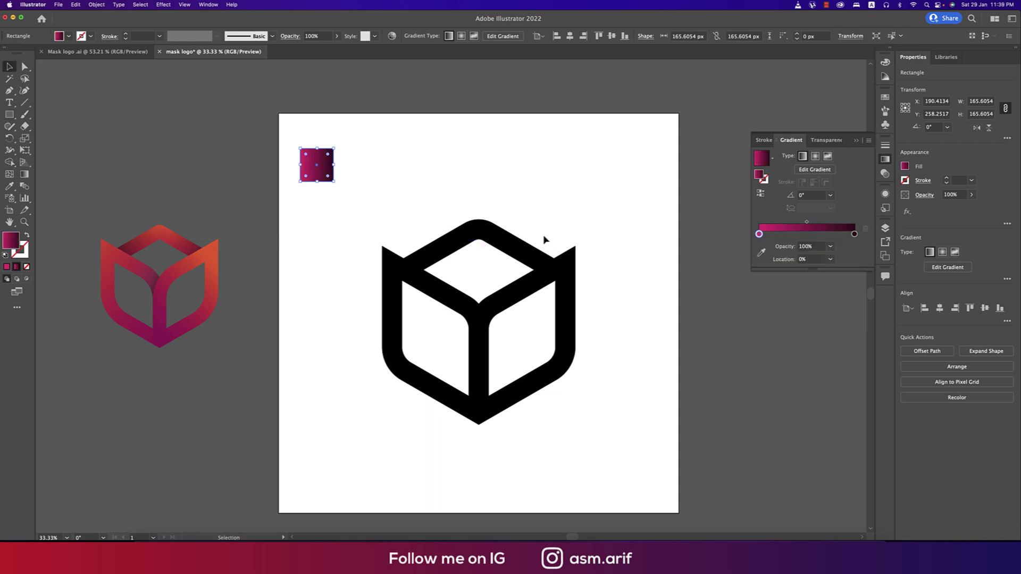
left_click(509, 244)
left_click_drag(375, 214, 649, 438)
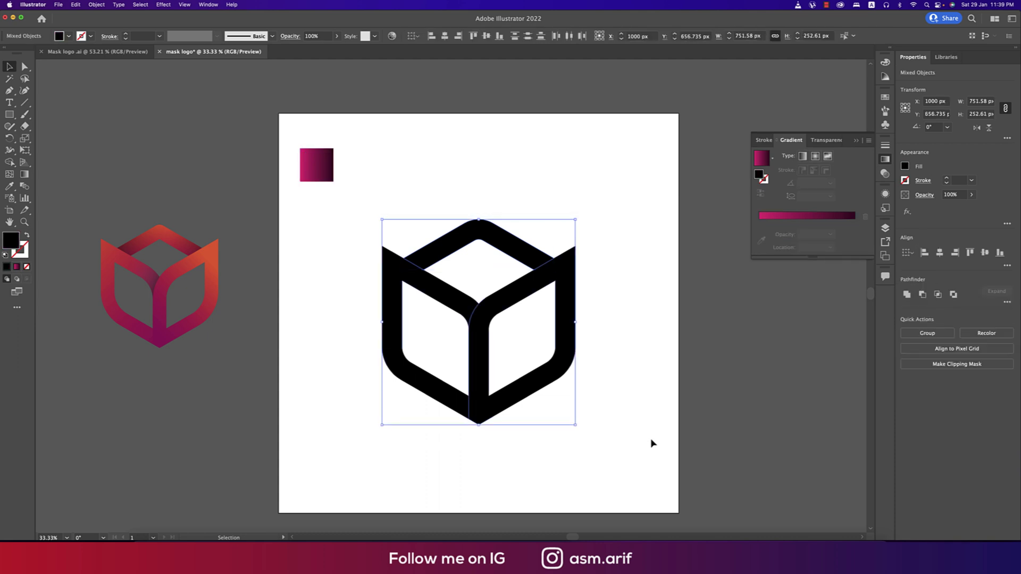
key("i")
left_click(327, 164)
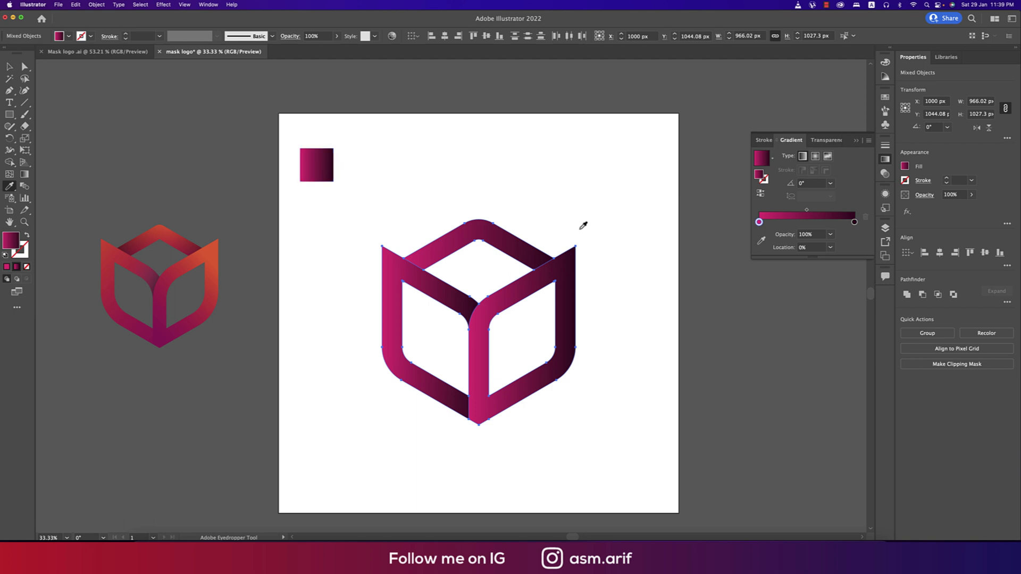
key("v")
left_click(607, 241)
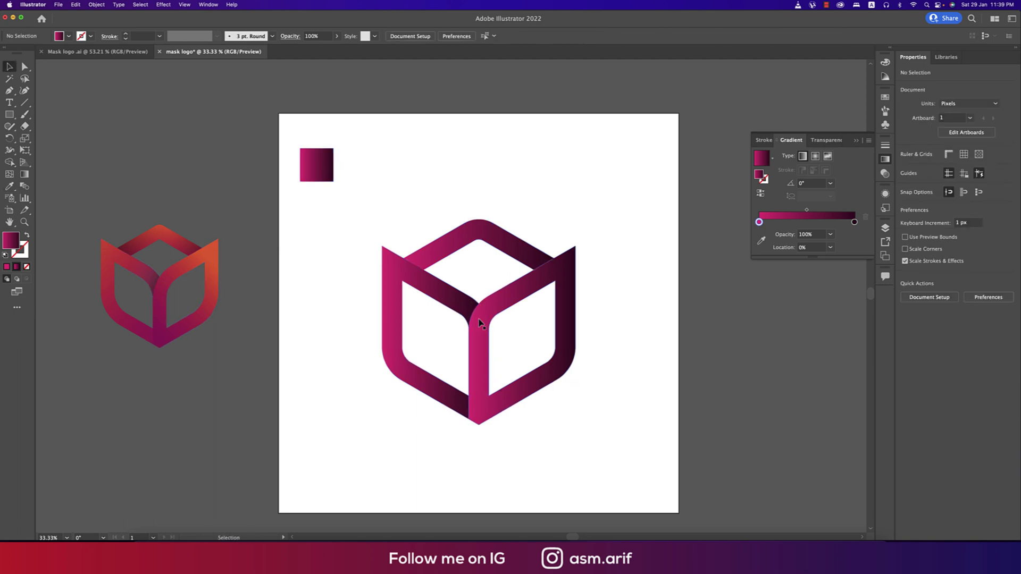
Step: Try diagonal and near-horizontal gradient directions on the left panel
left_click(454, 405)
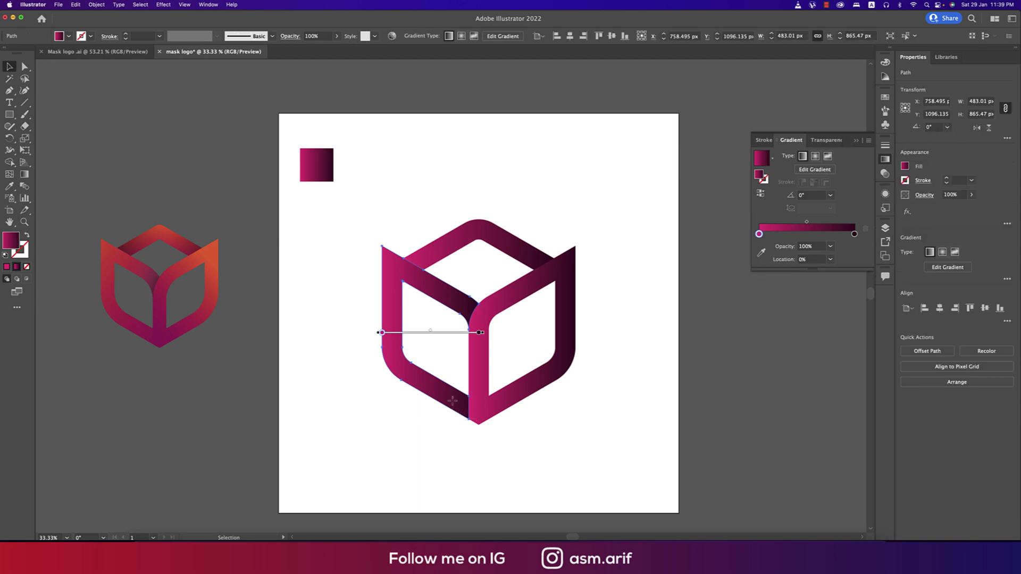
key("g")
left_click_drag(374, 396, 444, 311)
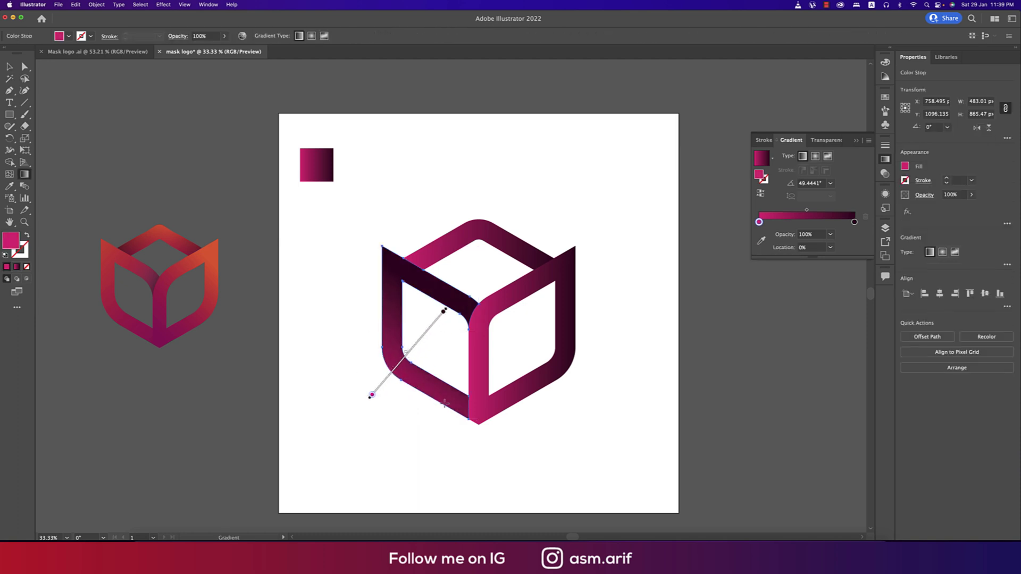
mouse_move(361, 328)
left_mouse_down()
mouse_move(437, 346)
mouse_move(456, 308)
mouse_move(490, 337)
left_mouse_up()
mouse_move(444, 424)
left_mouse_down()
mouse_move(467, 315)
mouse_move(543, 288)
mouse_move(588, 309)
mouse_move(534, 297)
mouse_move(579, 343)
left_mouse_up()
key("super+z")
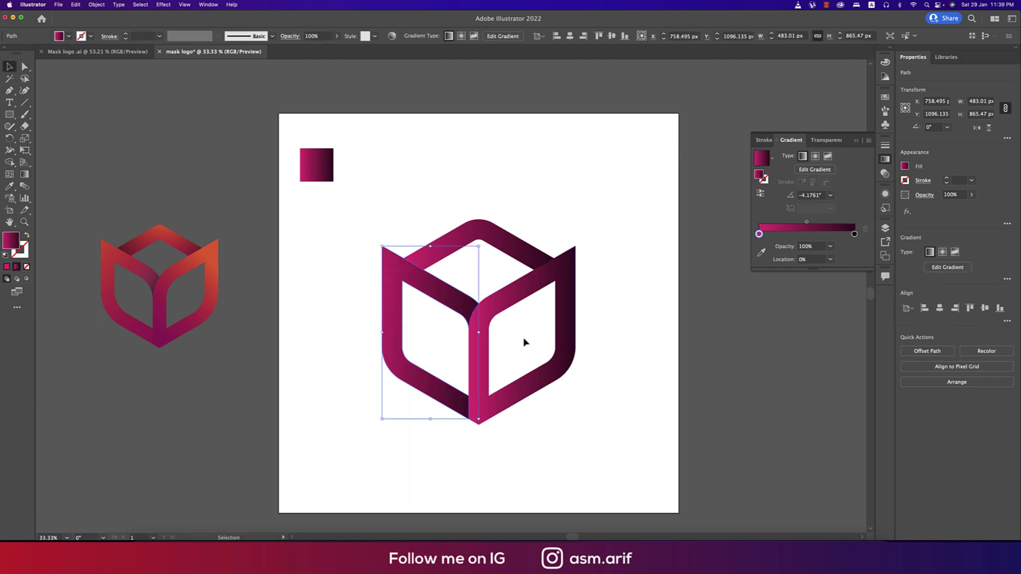
key("v")
left_click(455, 313)
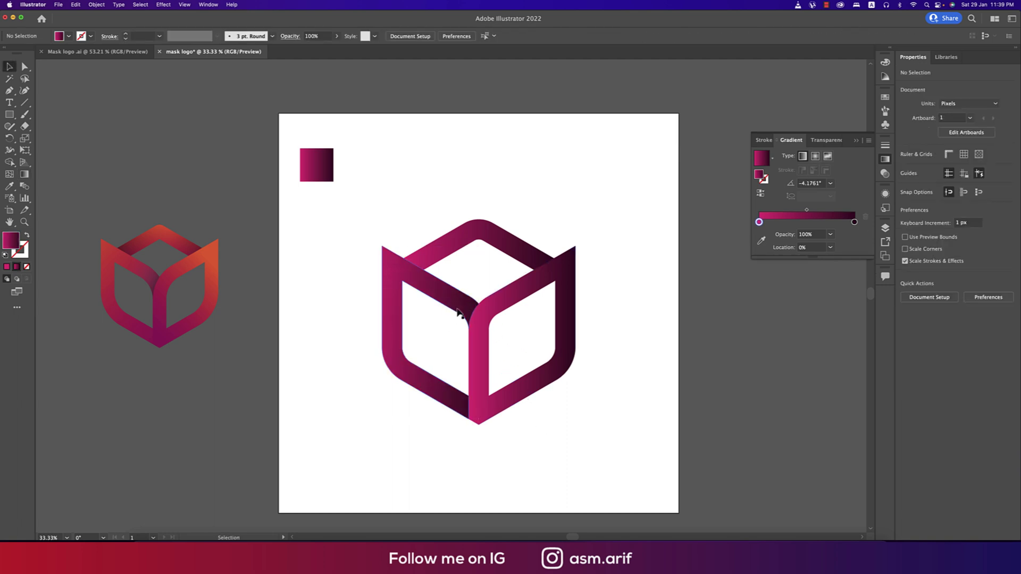
left_click(507, 354)
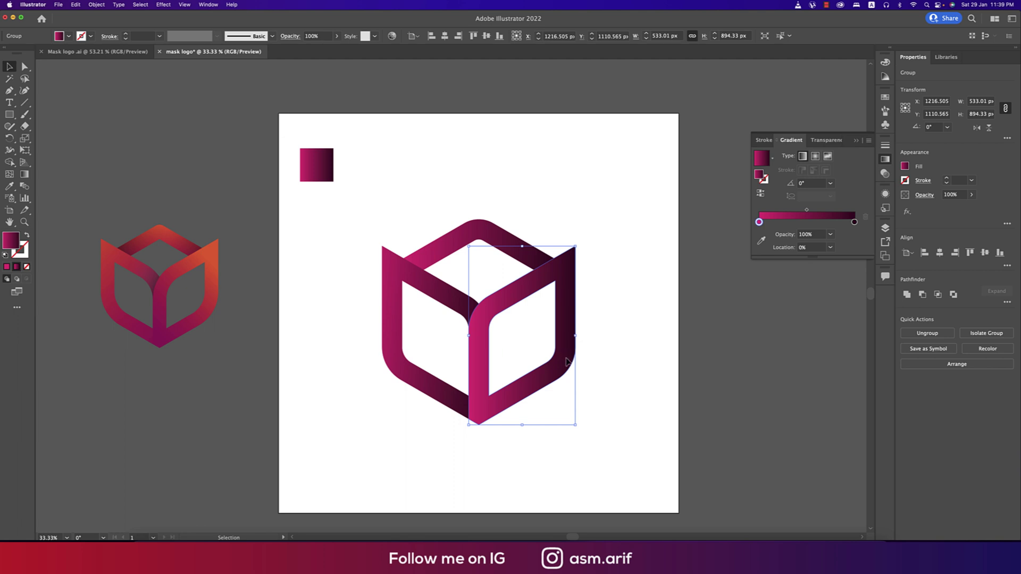
left_click(604, 379)
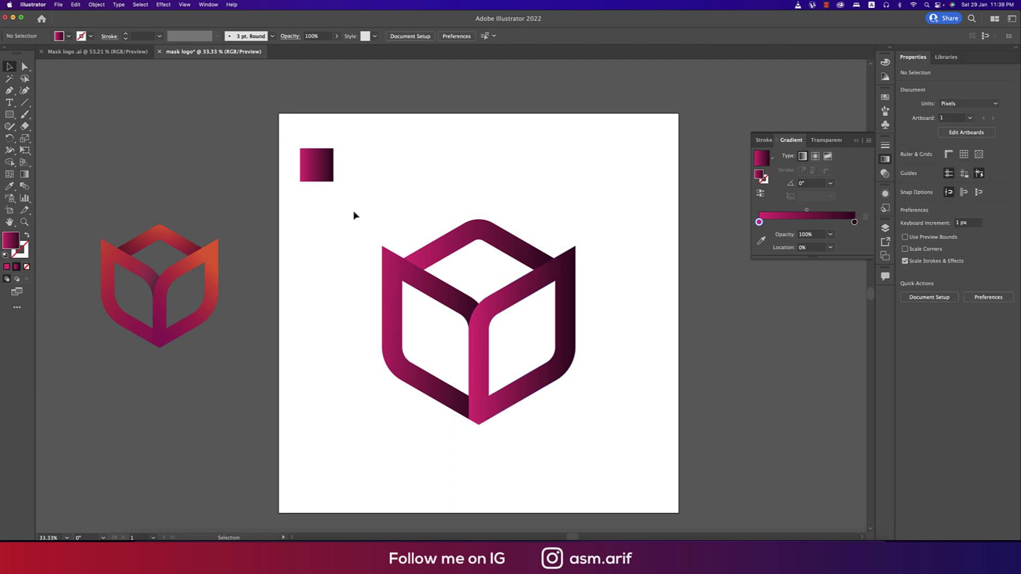
Step: Redraw the gradient vertically at -90° across all the logo pieces, with magenta above and the dark color below
left_click_drag(363, 212, 594, 429)
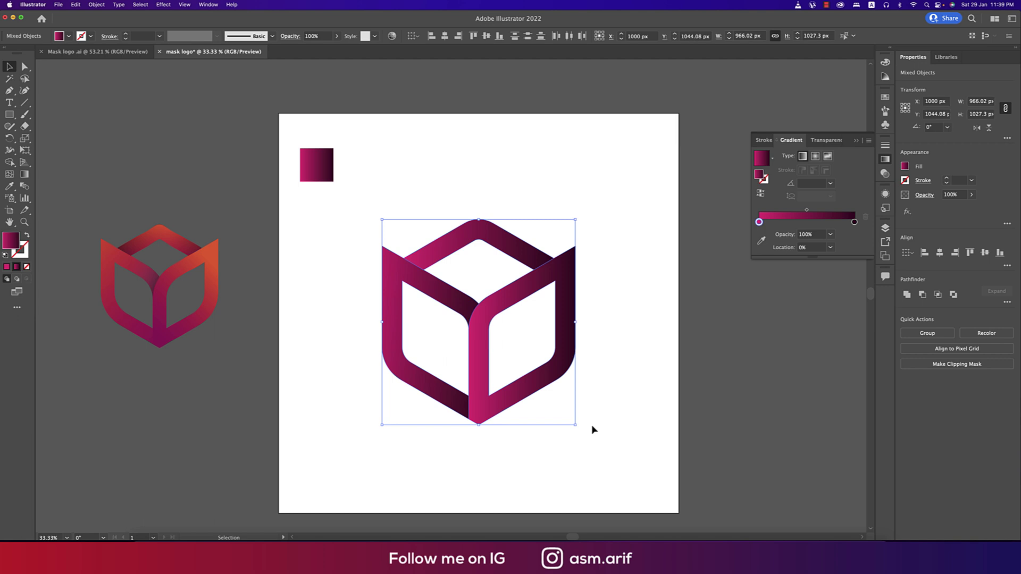
key("g")
left_click_drag(388, 221, 479, 210)
left_click_drag(483, 433, 463, 399)
left_click_drag(491, 181, 492, 416)
key("v")
left_click(559, 438)
left_click(448, 302)
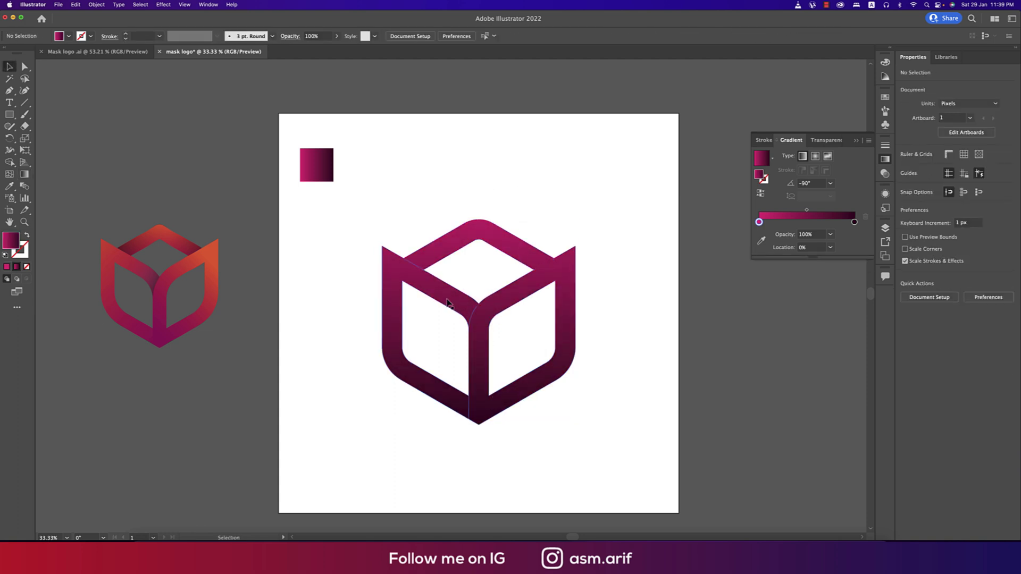
left_click(608, 392)
Step: Paste a copy of the left panel directly in front of the original, undoing the trial drag on the copy
scroll(475, 319, "up", 1)
scroll(475, 319, "up", 2)
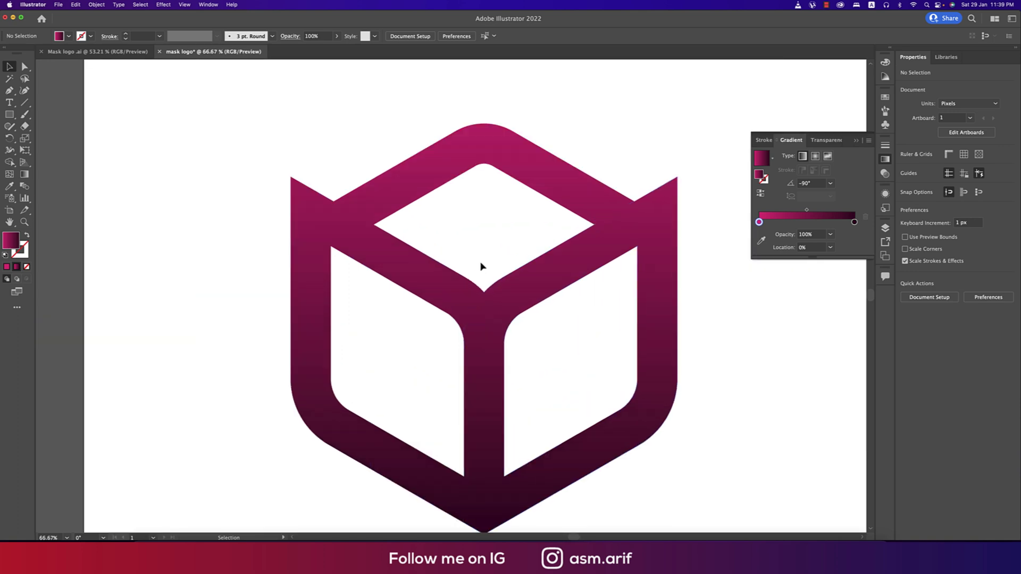
left_click(417, 265)
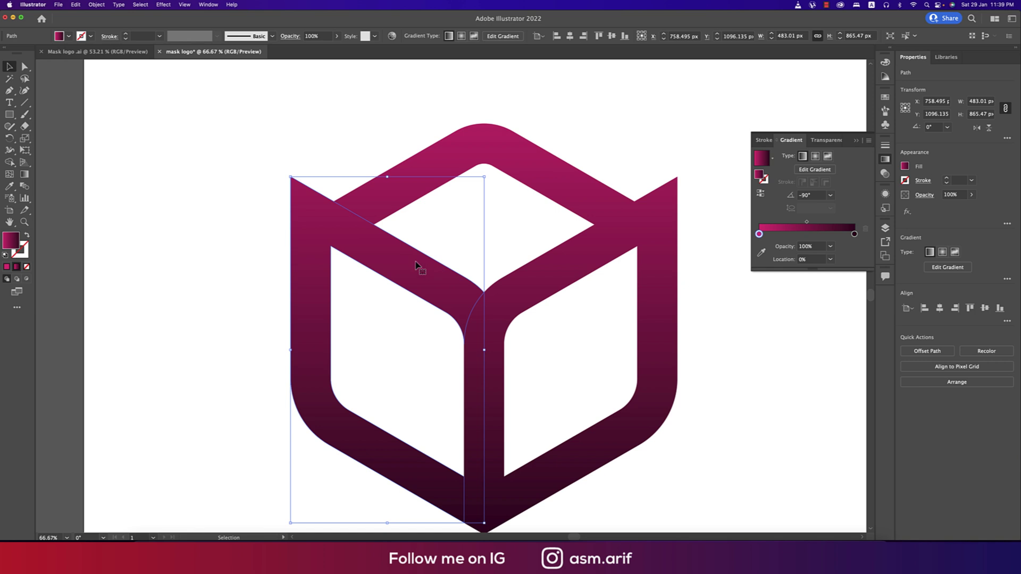
key("super+f")
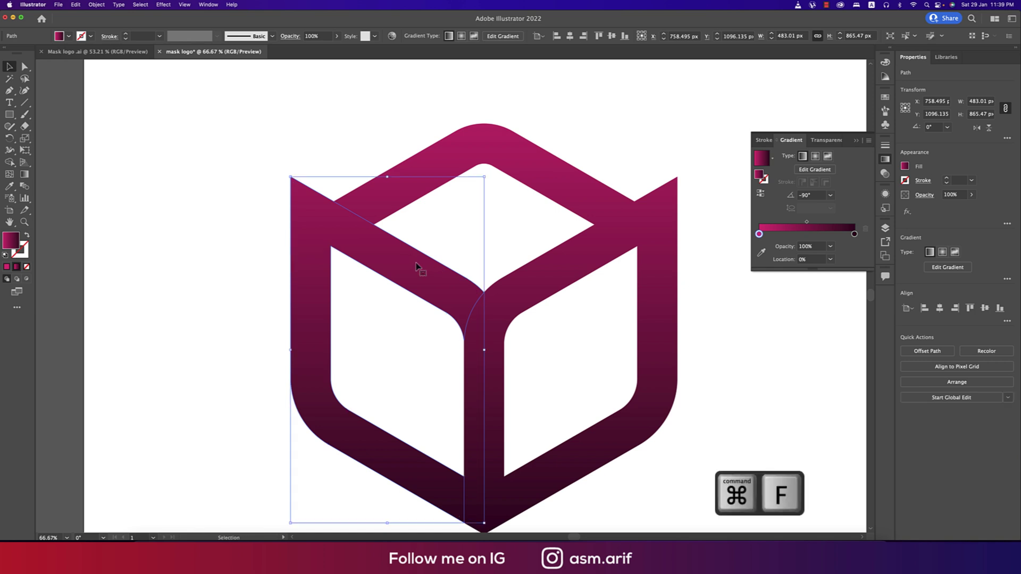
left_click_drag(291, 351, 242, 346)
key("super+z")
scroll(409, 317, "down", 2)
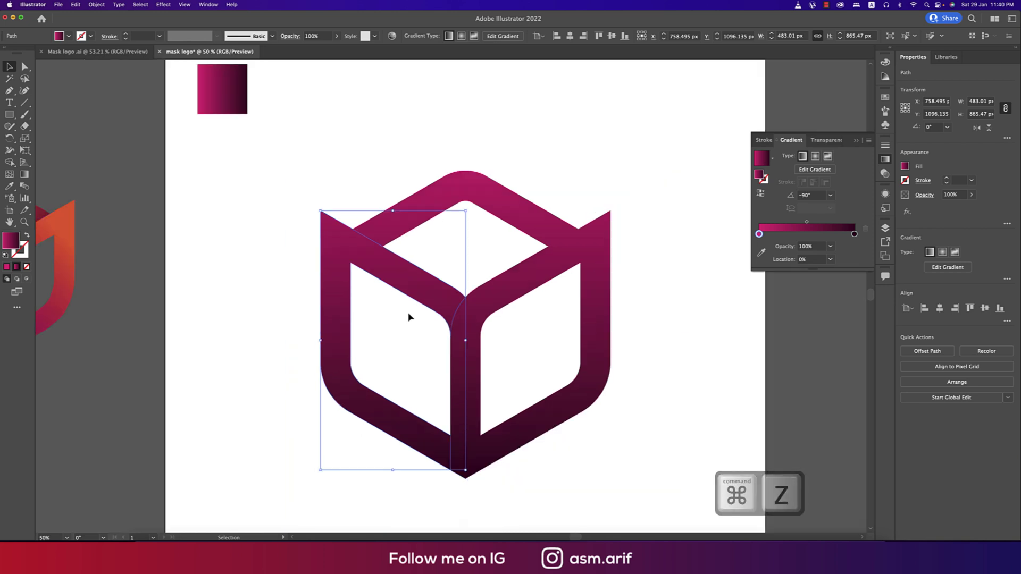
Step: Fill the copied left panel with a linear gradient from black to a dark end stop at 0% opacity
left_click(772, 162)
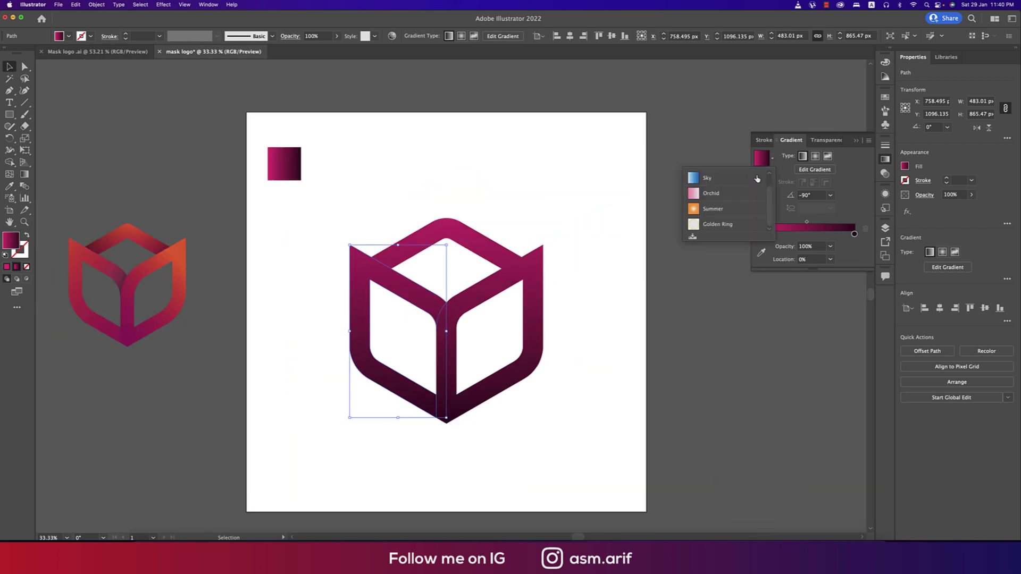
left_click(704, 197)
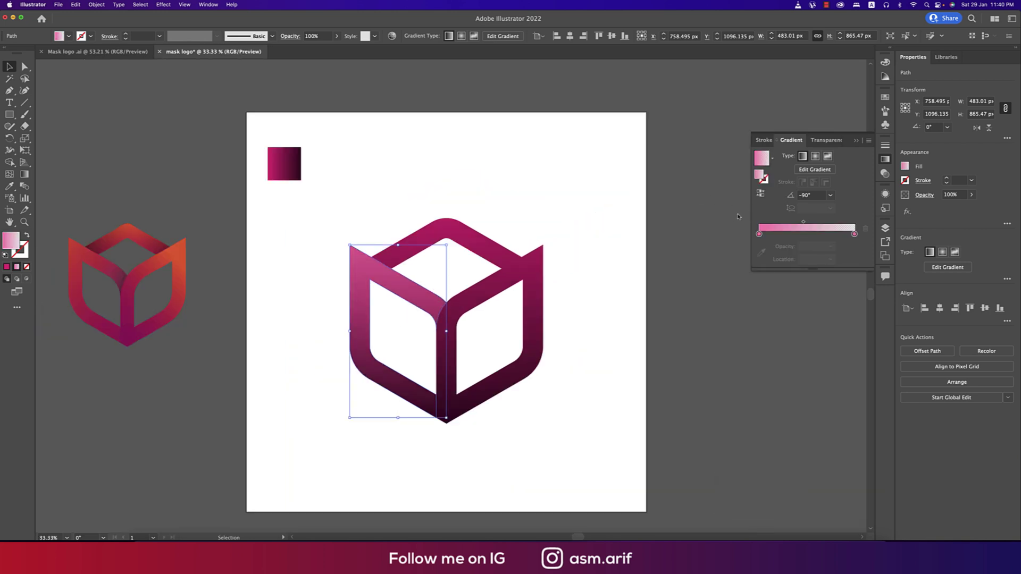
double_click(759, 235)
left_click(746, 288)
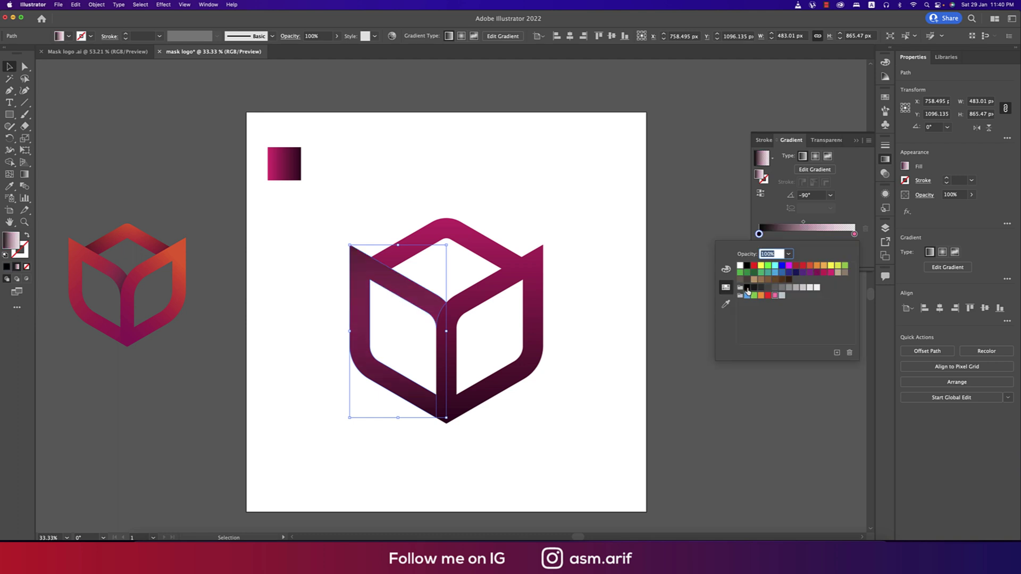
left_click(855, 234)
double_click(855, 234)
left_click(753, 288)
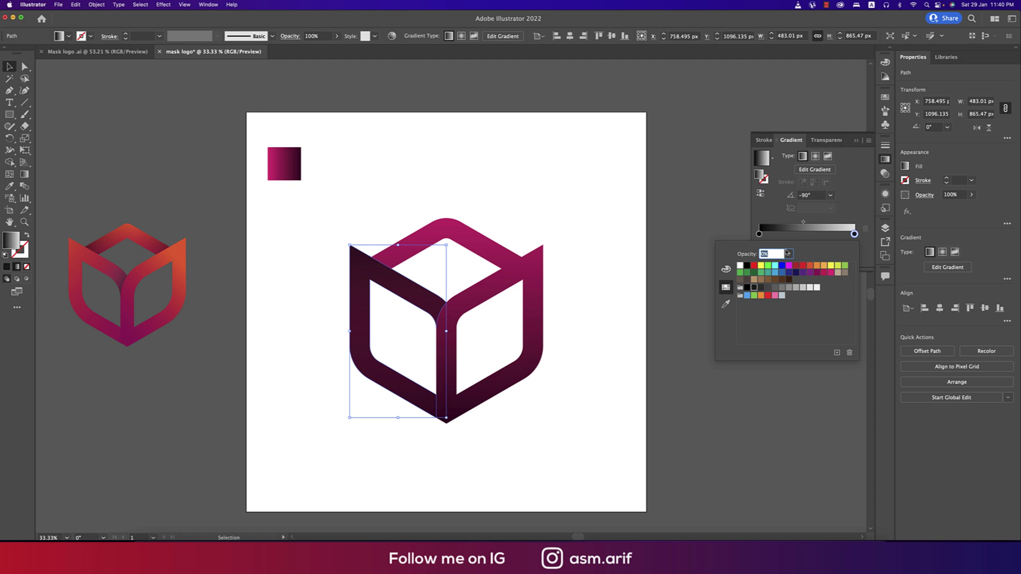
left_click(585, 286)
Step: Draw a closed Pen shape around the left panel's outer and lower parts, leaving its upper inner arm uncovered
key("p")
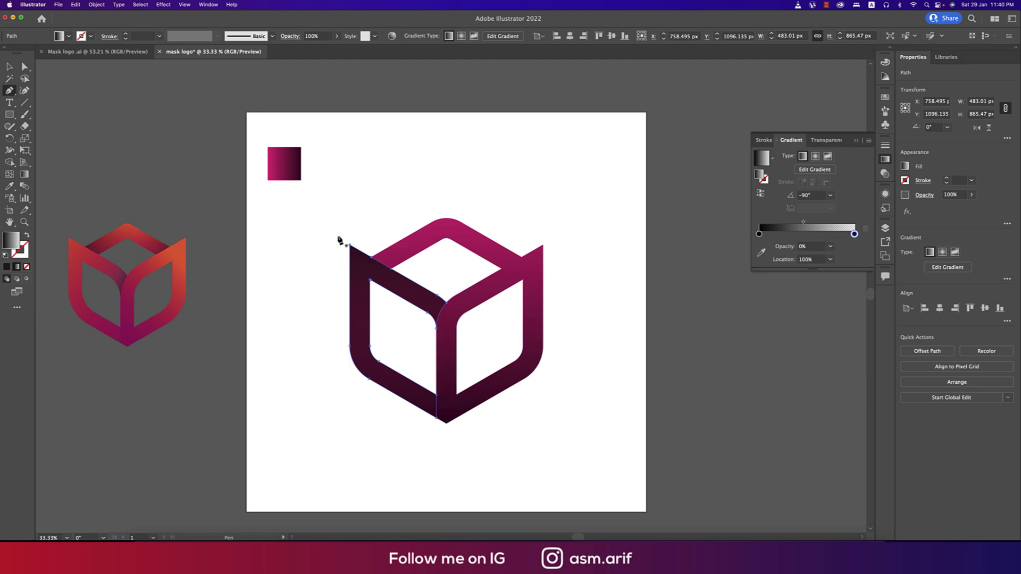
left_click(348, 213)
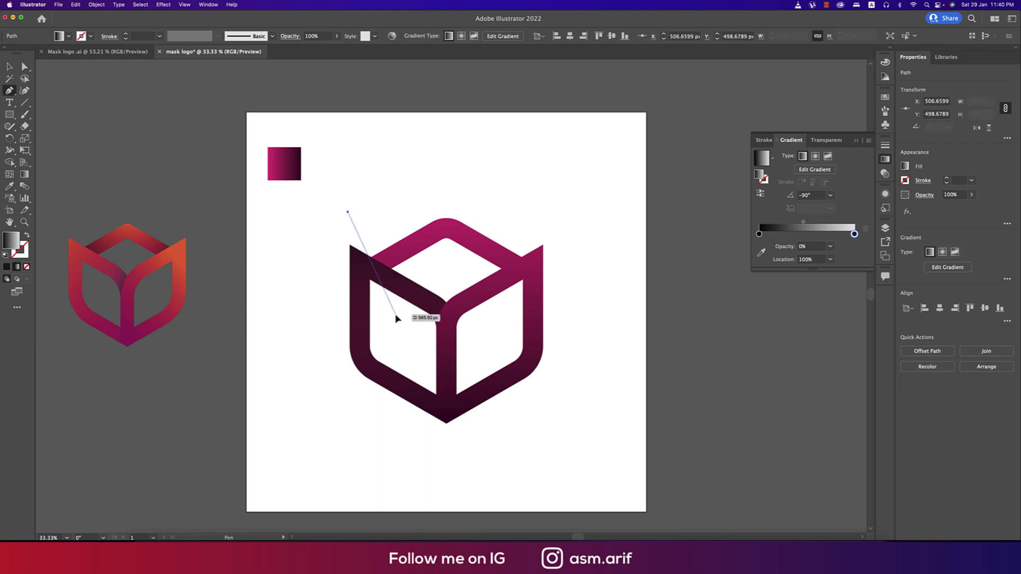
left_click(435, 385)
left_click(436, 435)
left_click(413, 441)
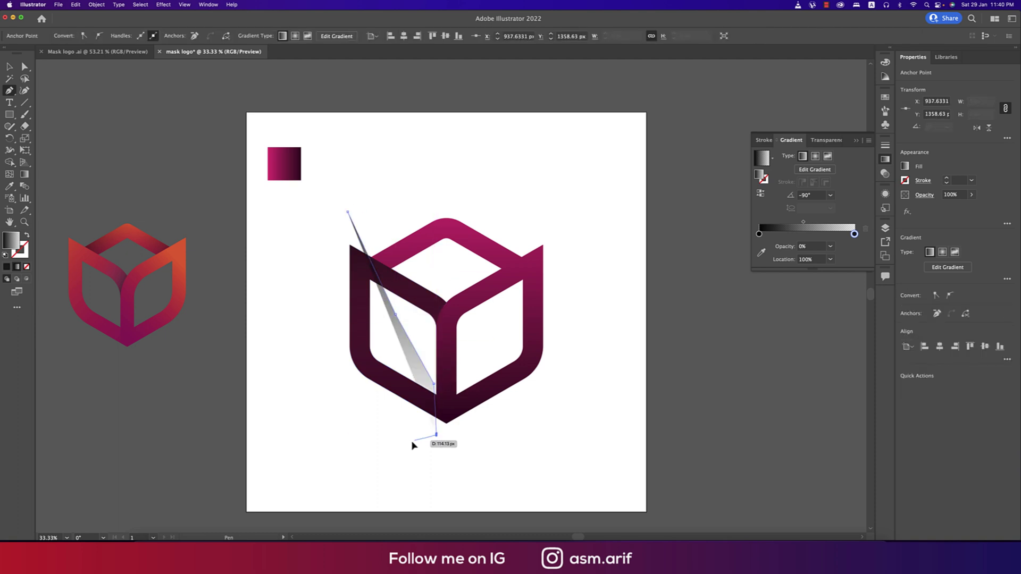
left_click(356, 420)
left_click(324, 384)
left_click(315, 366)
left_click_drag(312, 319, 319, 294)
left_click(349, 213)
Step: Trim the shading copy with Shape Builder to the left panel's upper inner arm, removing the Pen shape and the small leftover piece at the base
key("v")
left_click(407, 298)
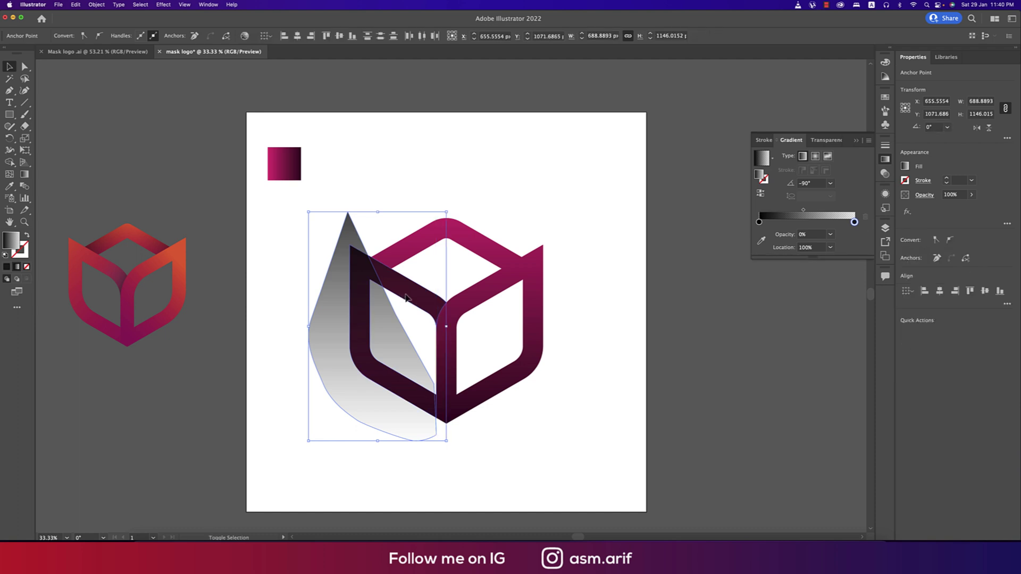
key("shift+m")
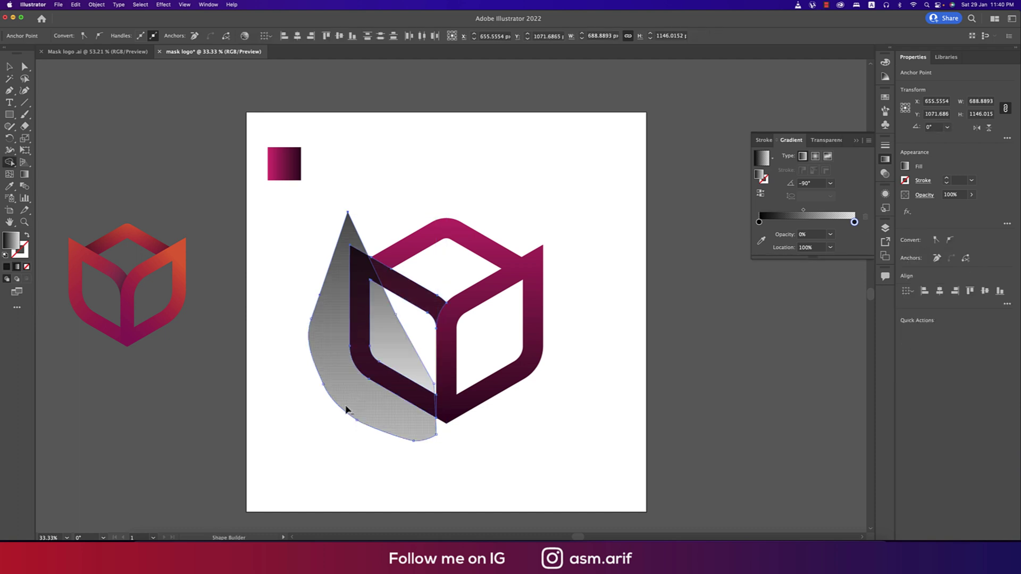
left_click_drag(364, 390, 388, 360)
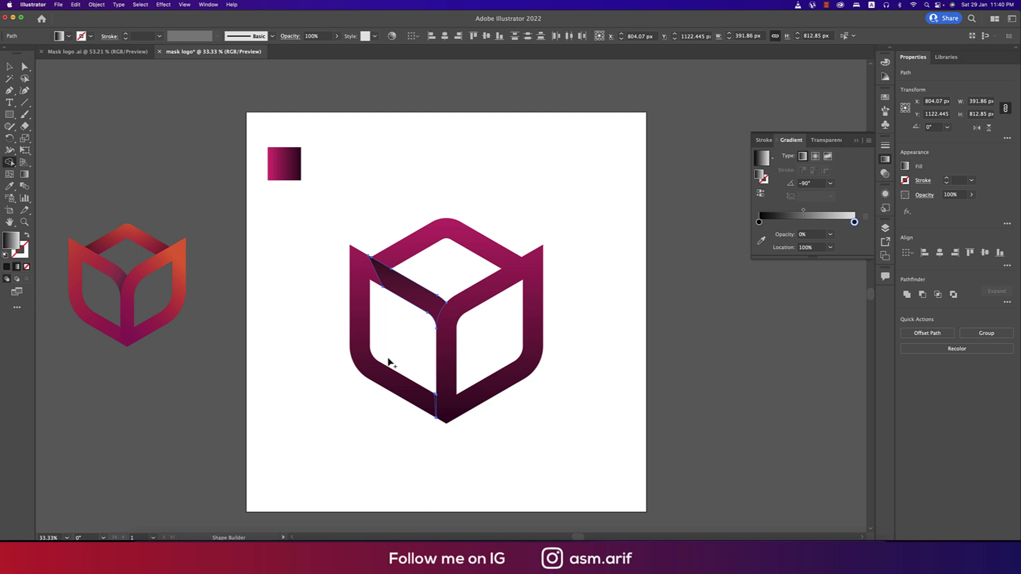
scroll(417, 392, "up", 5)
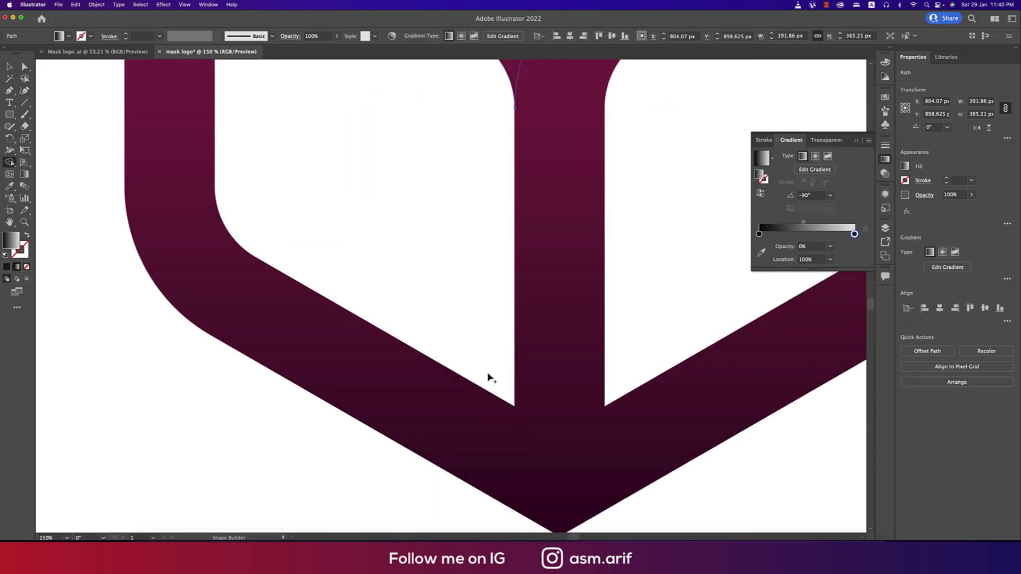
key("v")
scroll(485, 363, "down", 2)
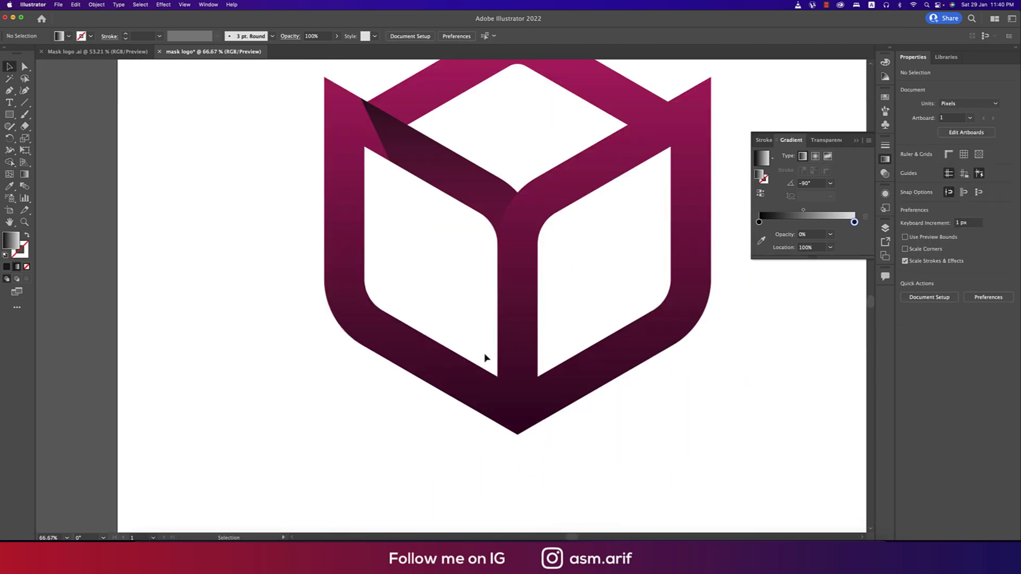
Step: Reverse the gradient on the left panel's upper-arm shading so black lies at its lower end
left_click(537, 371)
key("super+z")
key("super+z")
left_click(468, 299)
left_click(471, 183)
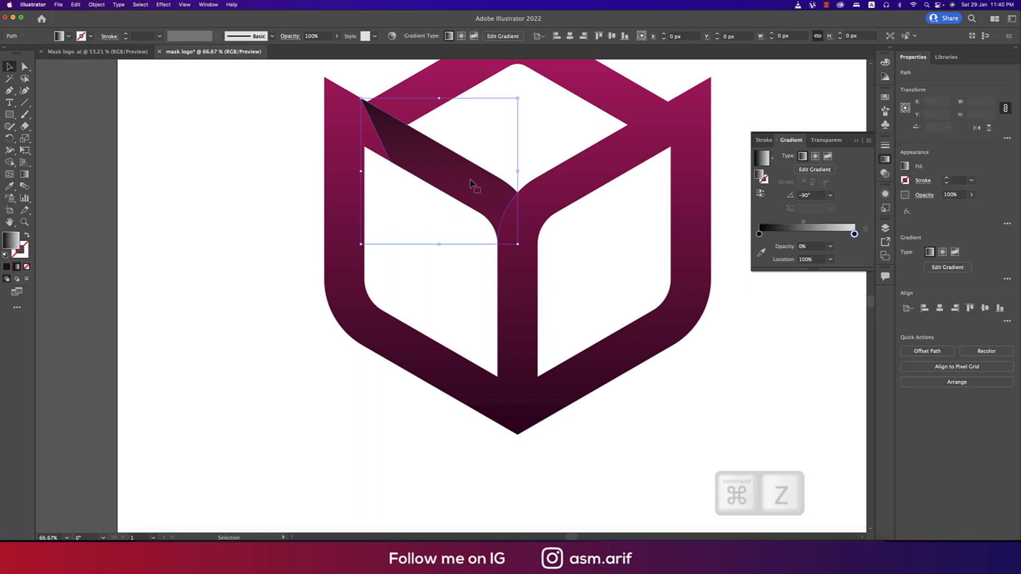
left_click(761, 193)
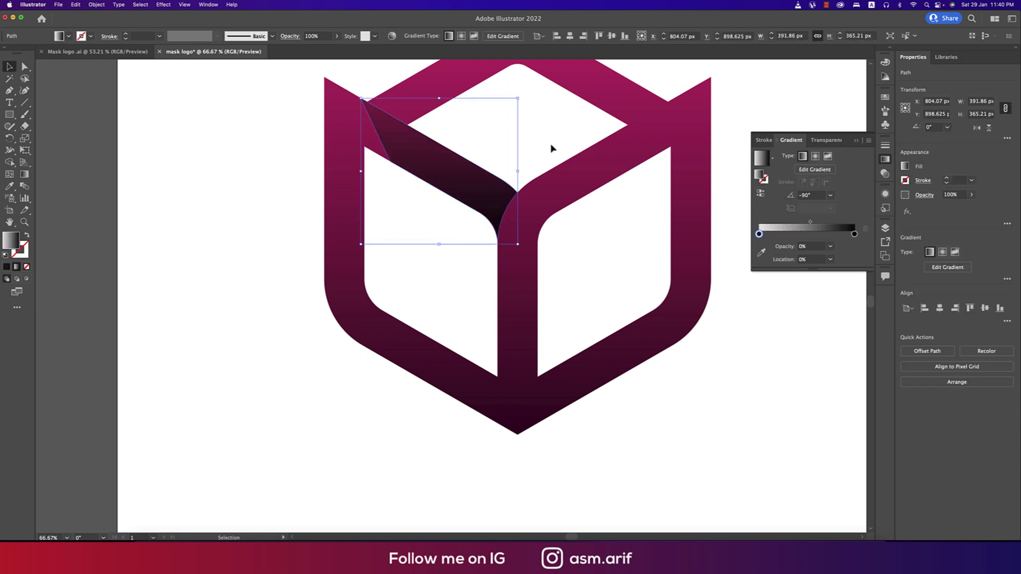
Step: Redraw the arm's shading gradient diagonally along the arm, with the dark end at the center fold
key("g")
mouse_move(364, 117)
left_mouse_down()
mouse_move(474, 199)
mouse_move(625, 276)
left_mouse_up()
left_click_drag(504, 202, 540, 230)
key("v")
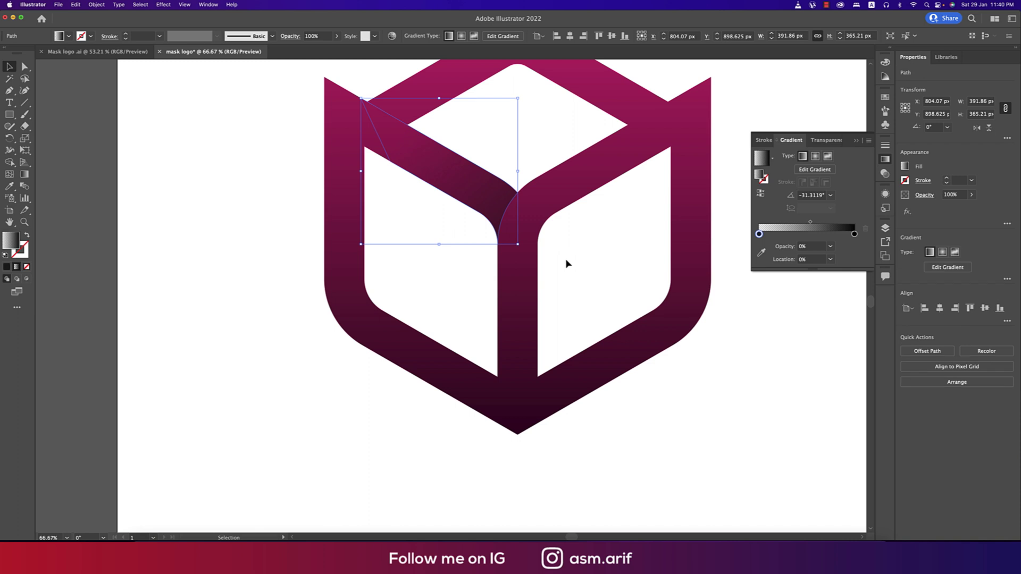
left_click(565, 260)
scroll(566, 260, "down", 3)
scroll(569, 261, "up", 2)
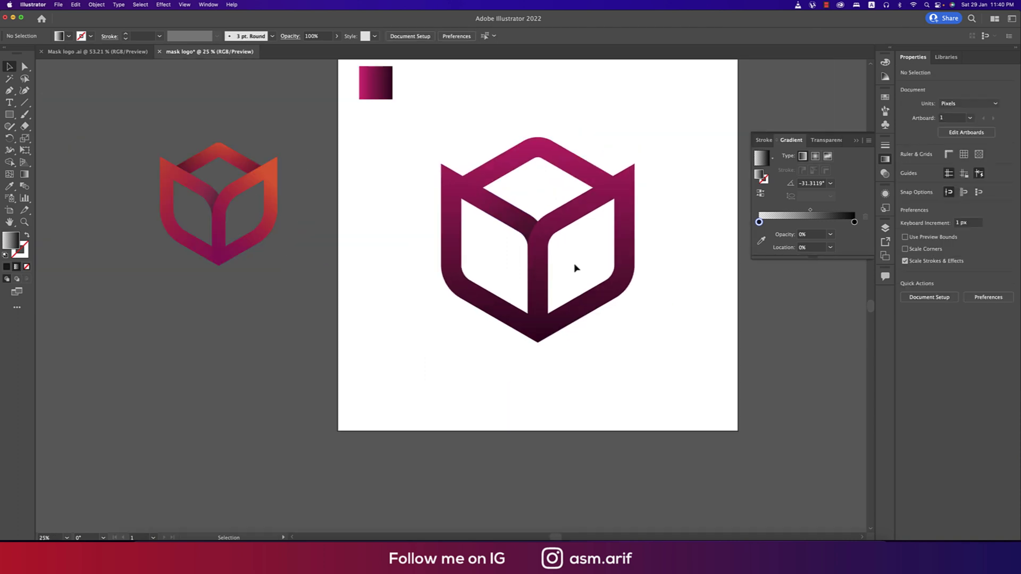
Step: Paste a copy of the top piece directly in front and apply the left arm's shading gradient to it with the Eyedropper
scroll(574, 268, "up", 5)
left_click(535, 188)
key("super+f")
key("v")
left_click_drag(531, 183, 531, 119)
key("super+z")
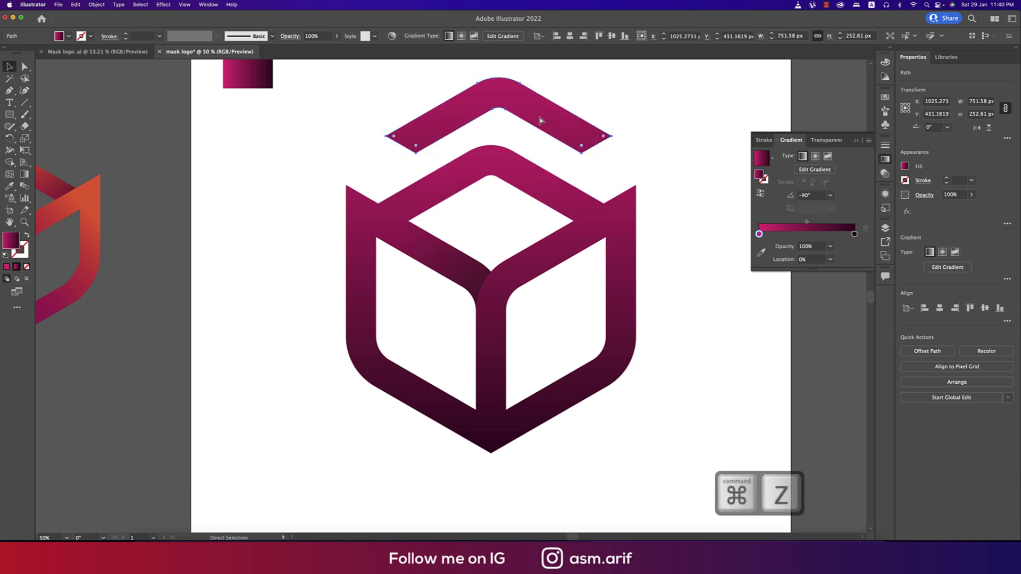
scroll(625, 150, "right", 2)
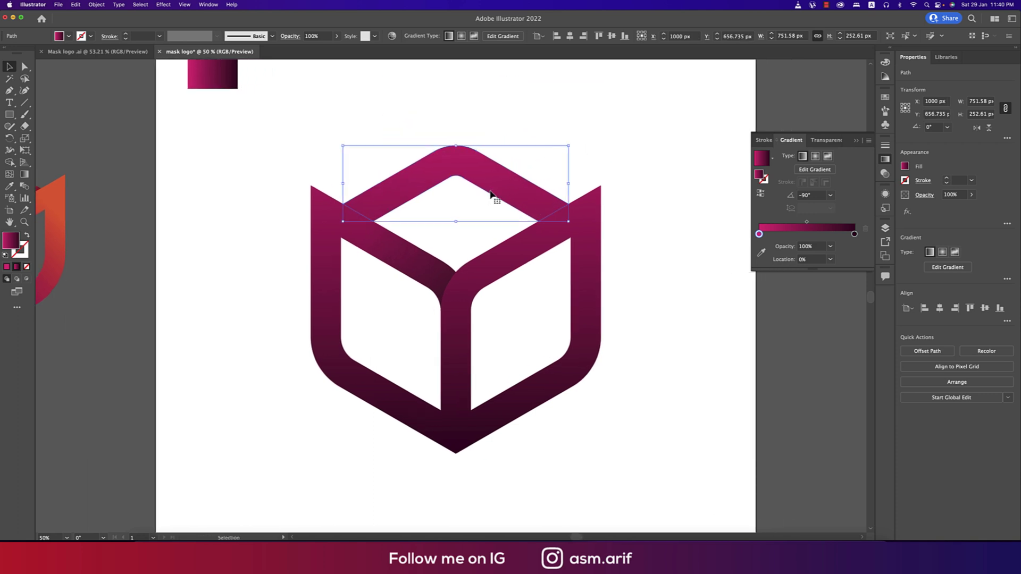
key("i")
left_click(418, 256)
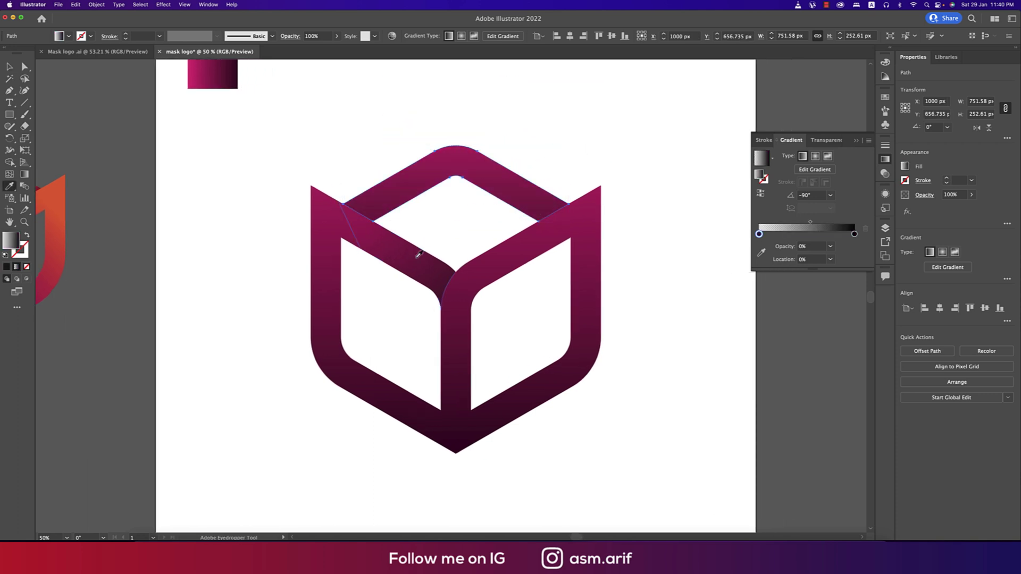
Step: Add a middle stop at 0% opacity to the top piece's shading gradient and set its transparent end stop to 100% opacity
mouse_move(760, 234)
left_mouse_down()
mouse_move(803, 234)
mouse_move(758, 234)
left_mouse_up()
left_click(762, 234)
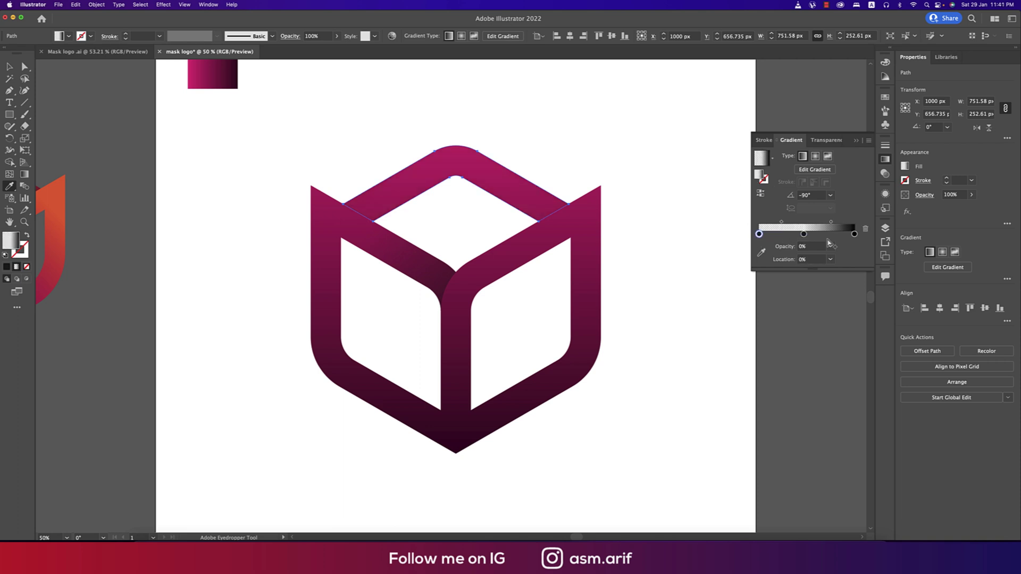
double_click(759, 234)
left_click(788, 254)
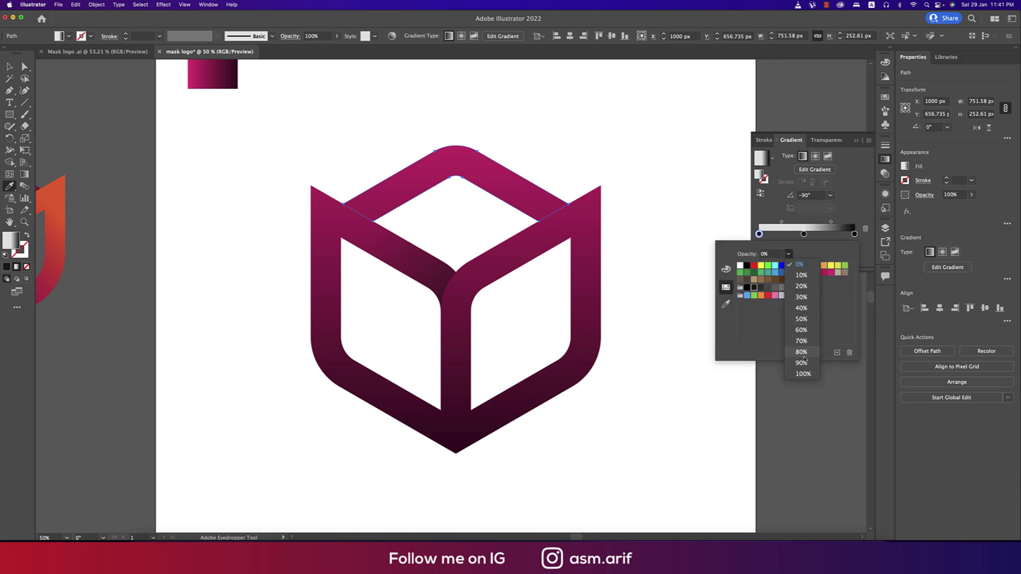
left_click(807, 374)
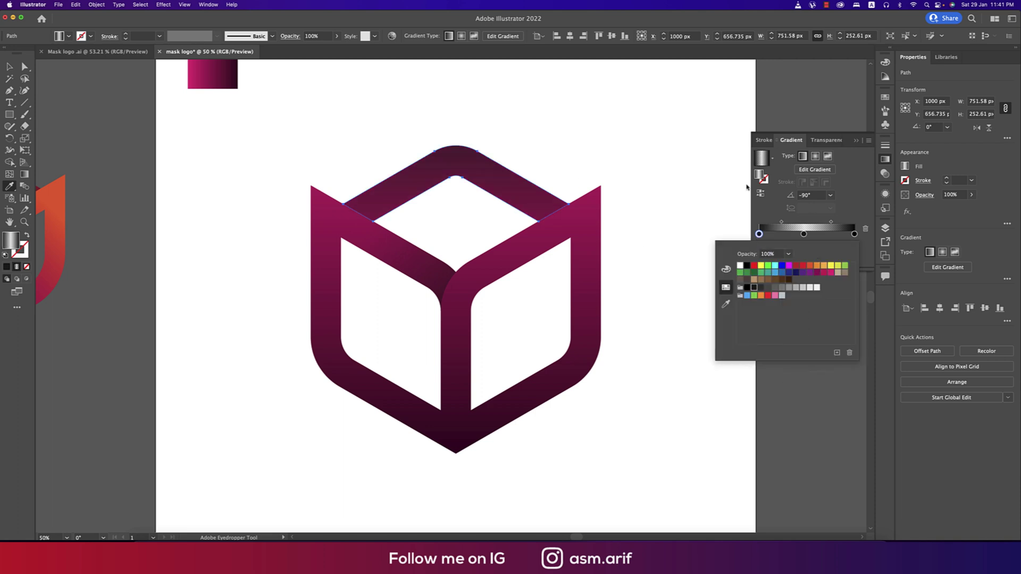
left_click(761, 194)
left_click(761, 194)
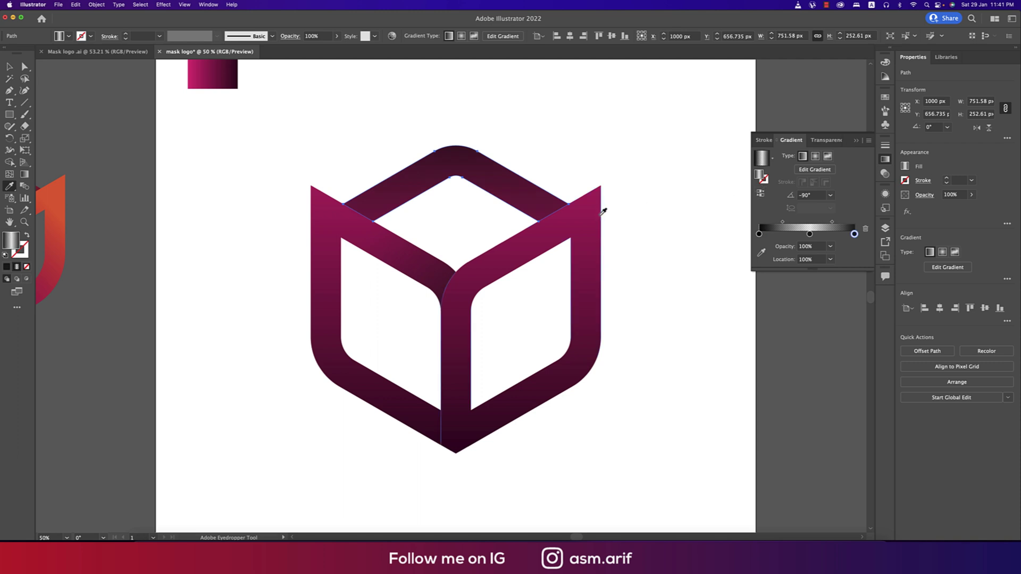
Step: Redraw the three-stop gradient horizontally across the top piece, beyond both ends, with the transparent stop near the peak
key("g")
mouse_move(344, 208)
left_mouse_down()
mouse_move(534, 207)
mouse_move(550, 225)
left_mouse_up()
mouse_move(163, 188)
left_mouse_down()
mouse_move(437, 223)
mouse_move(645, 234)
mouse_move(692, 210)
left_mouse_up()
left_click_drag(462, 187, 476, 187)
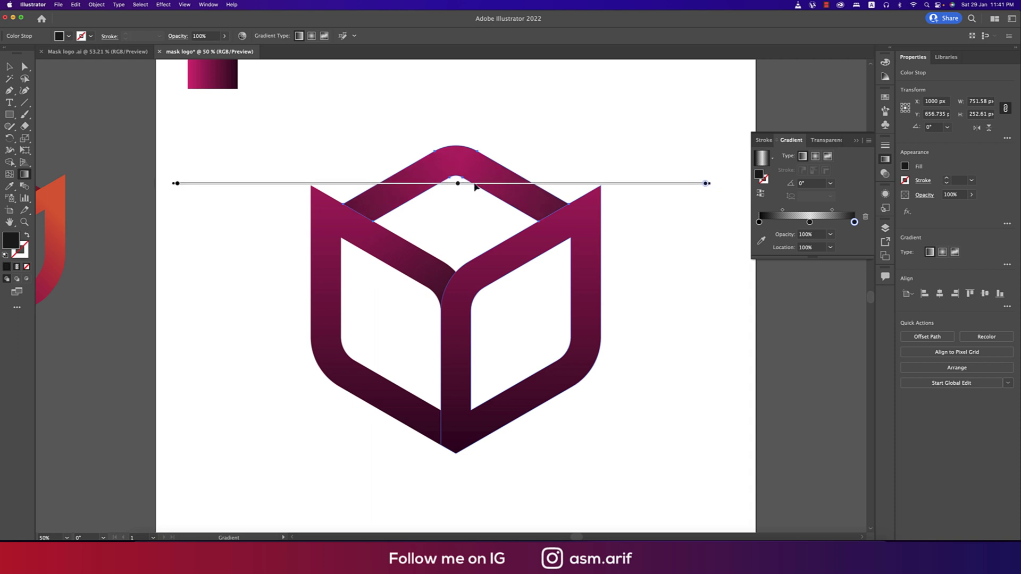
key("v")
key("super+minus")
key("super+minus")
Step: Apply the reference logo's orange-to-purple gradient to the left panel and reverse it so orange is at the top
left_click(460, 248)
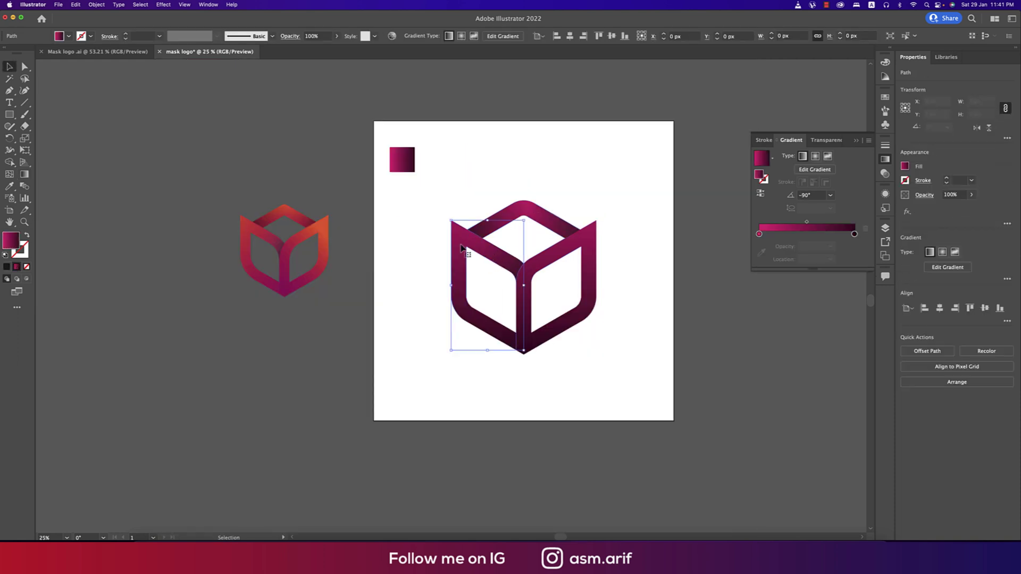
key("i")
left_click(330, 219)
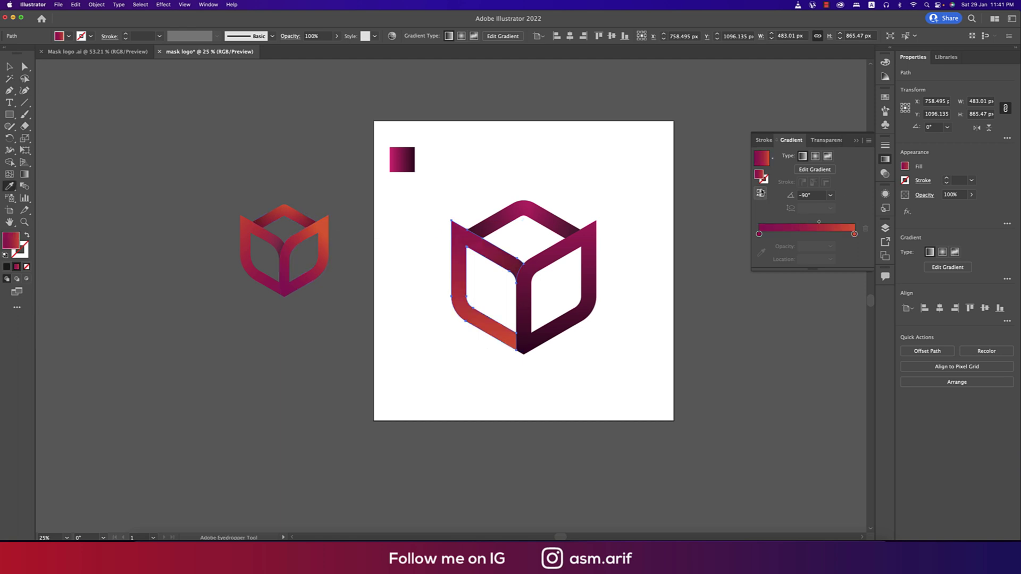
left_click(760, 193)
key("v")
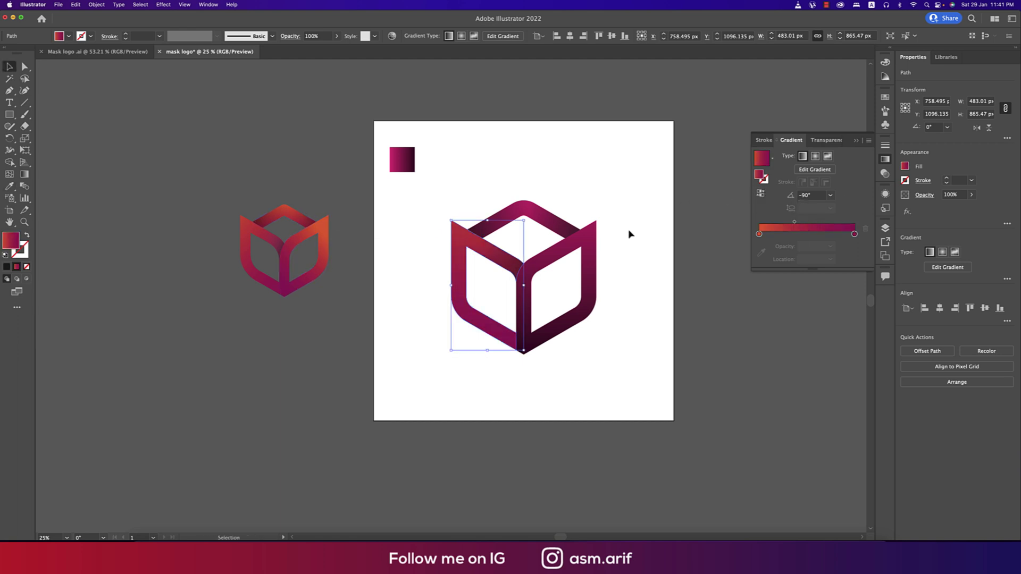
Step: Sample the reference logo's gradient onto the right panel and reverse it to run from orange down to purple
left_click(590, 257)
key("i")
left_click(324, 235)
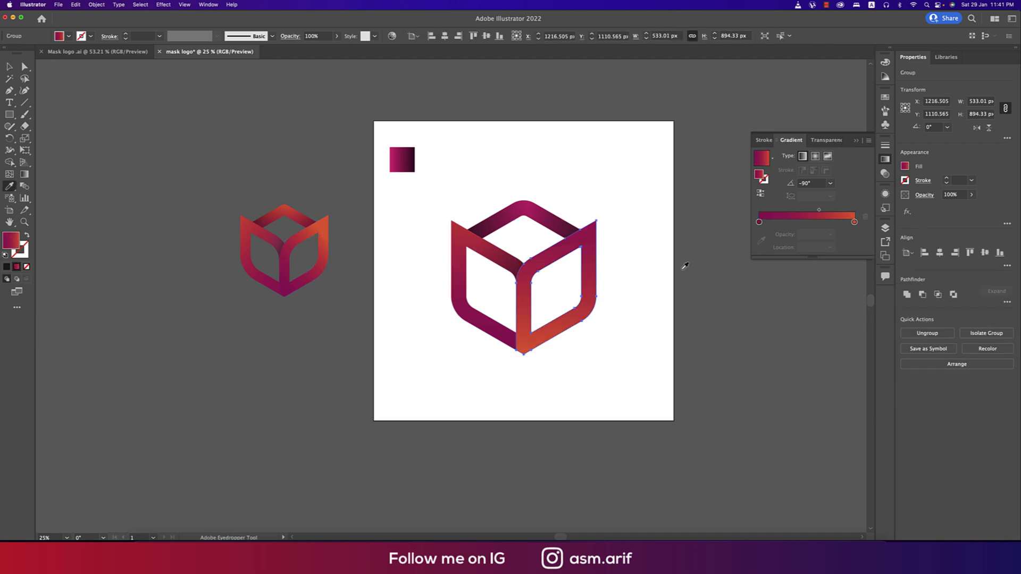
left_click(761, 194)
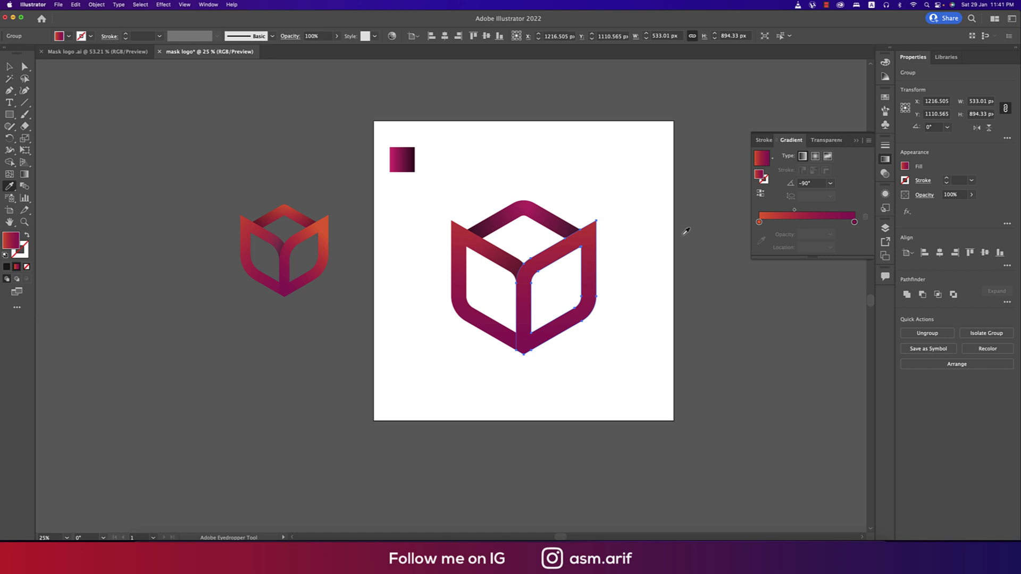
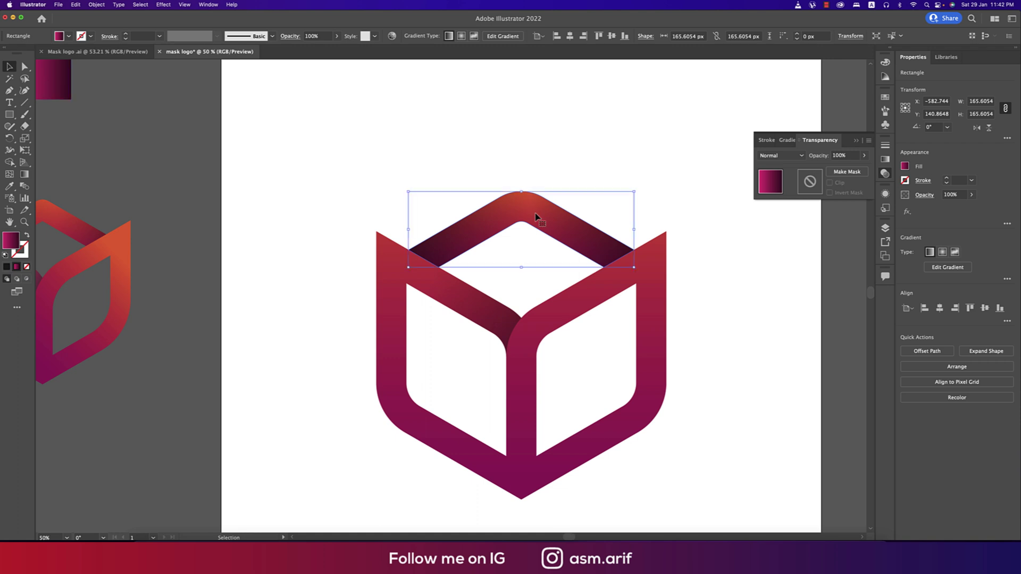
Step: Adjust the top piece's horizontal shading gradient, shifting its middle transparent stop slightly toward the peak
key("g")
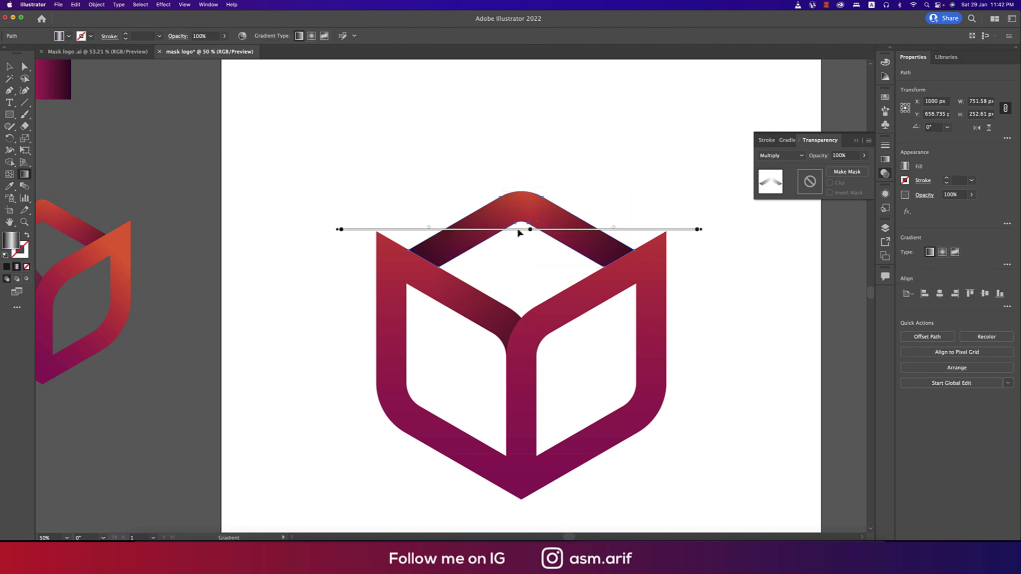
left_click_drag(339, 259, 718, 282)
left_click_drag(538, 229, 528, 231)
key("v")
Step: Duplicate the finished logo beside the artboard, enlarge the copy to about 1774 x 1887 px and move it over the artboard's right part
left_click(505, 394)
key("super+minus")
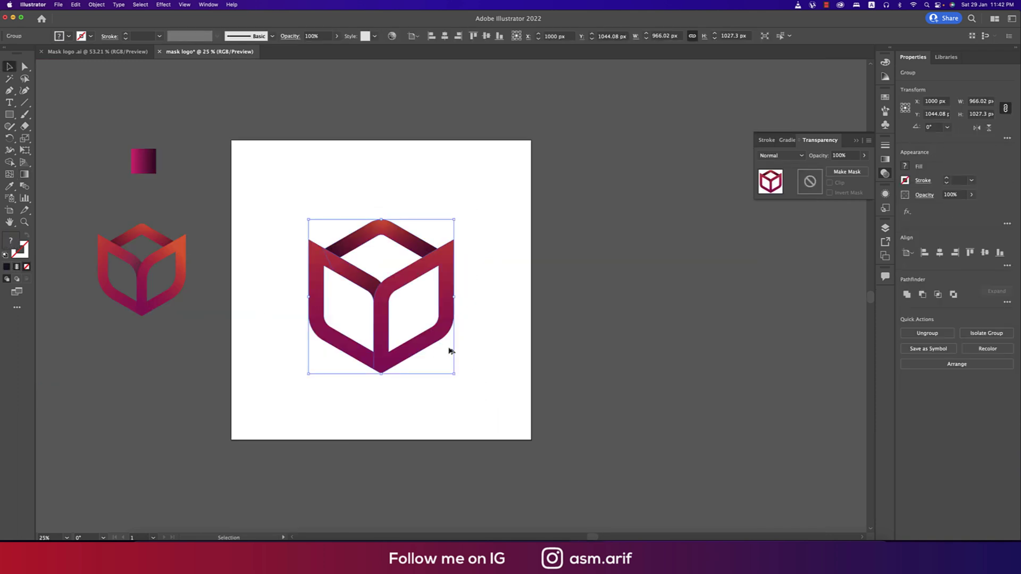
left_click_drag(452, 345, 662, 346)
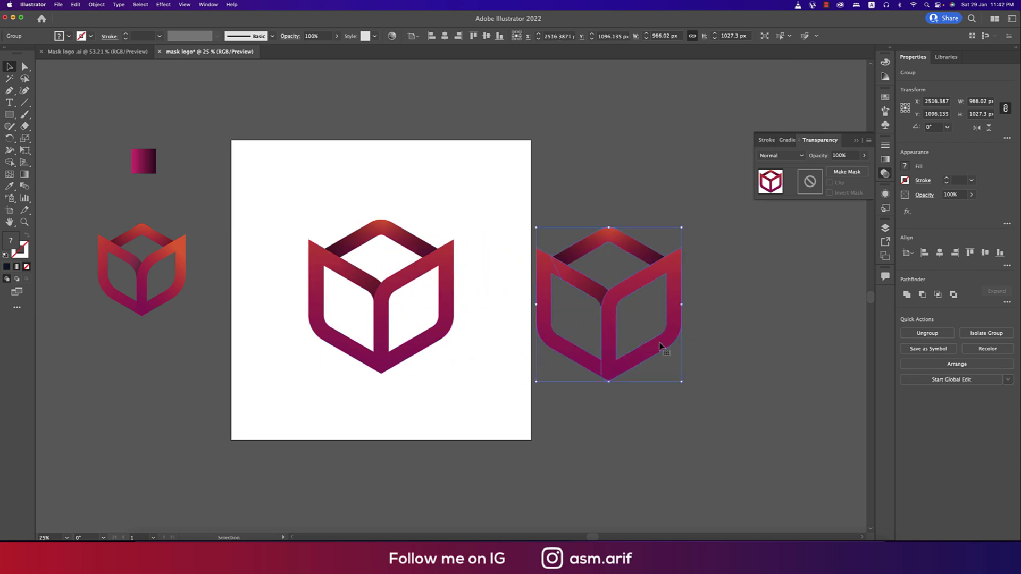
left_click_drag(537, 228, 319, 99)
left_click_drag(615, 205, 543, 206)
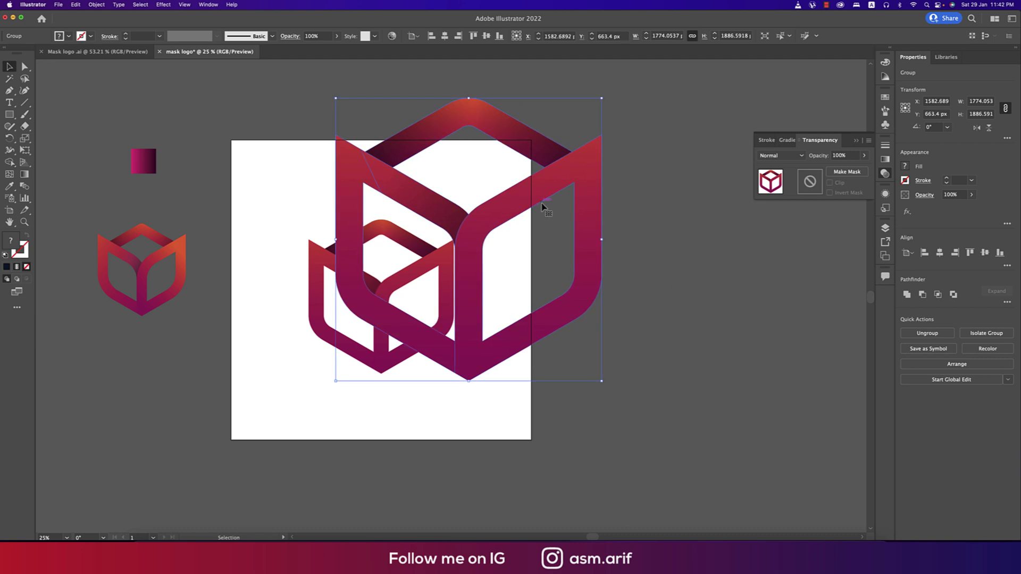
Step: Fill the enlarged logo copy with dark gray and unite its parts into a single shape
left_click(67, 37)
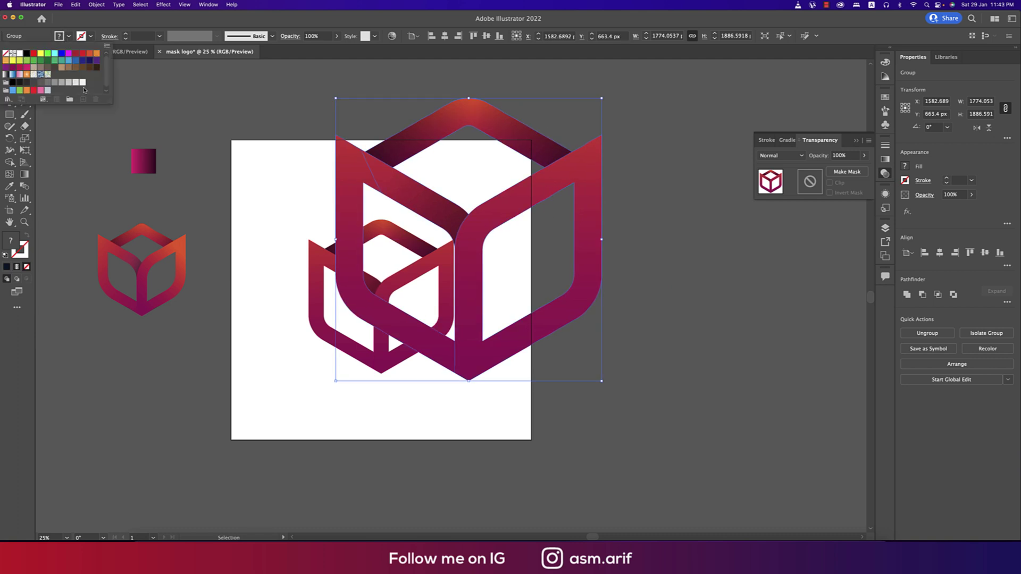
left_click(32, 83)
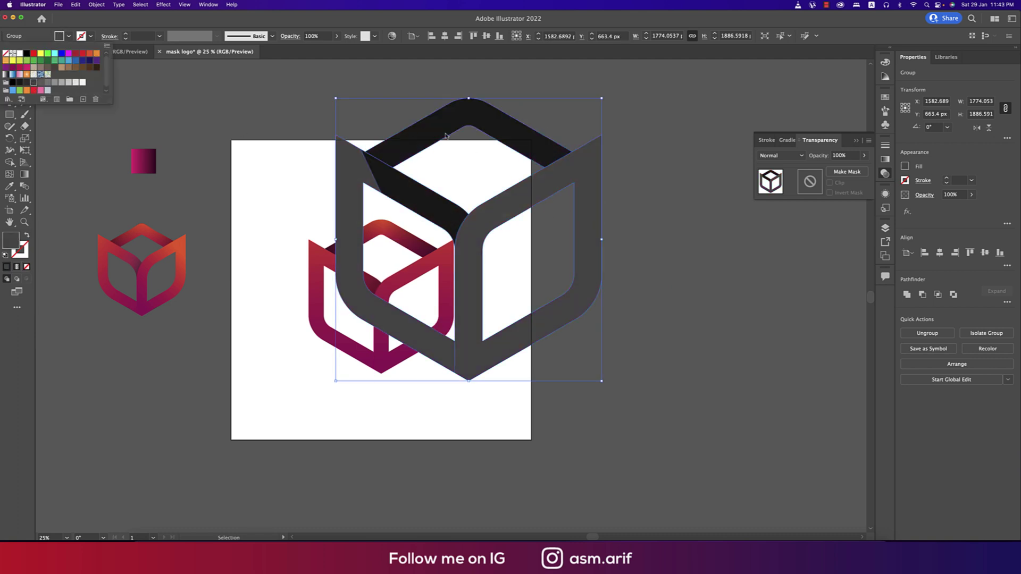
left_click(626, 160)
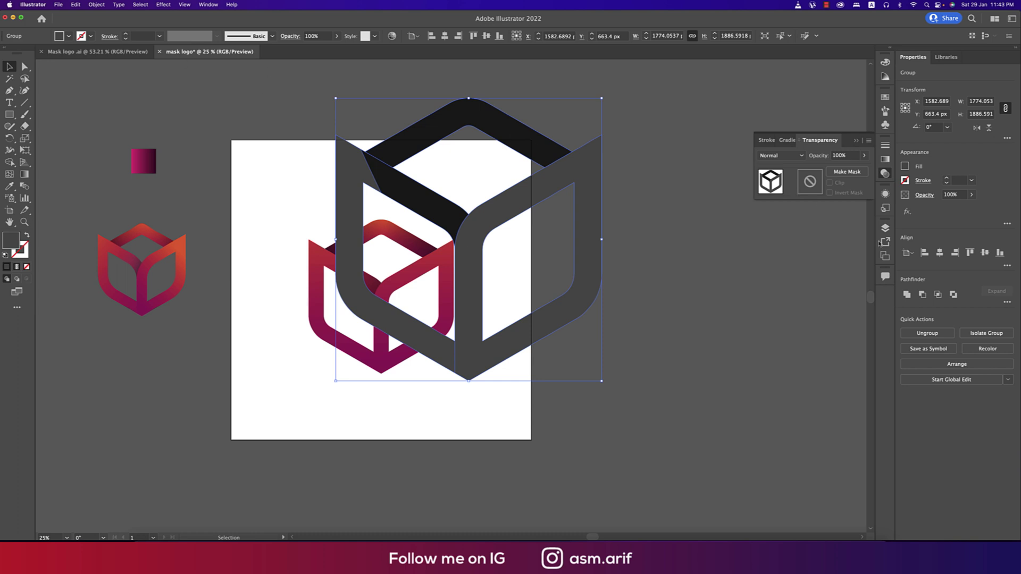
left_click(907, 294)
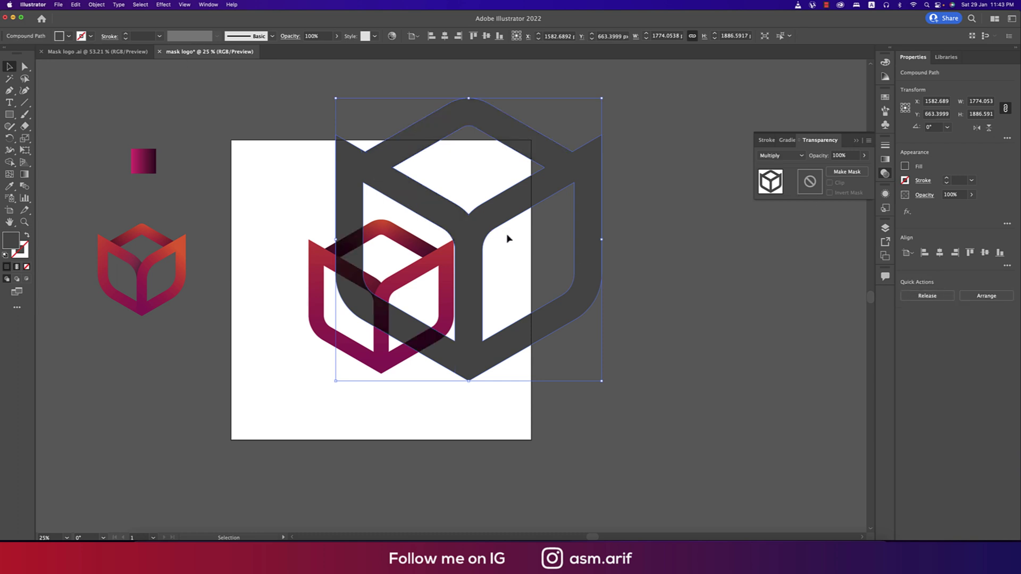
Step: Send the gray shape behind the colored logo and lower its opacity to 12%
key("super+bracketleft")
key("super+bracketleft")
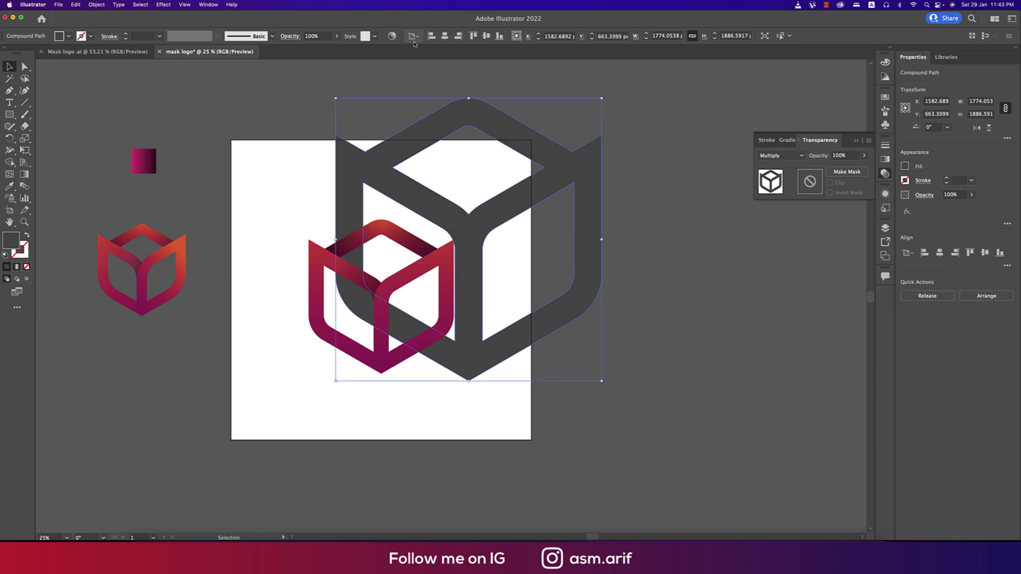
left_click(337, 37)
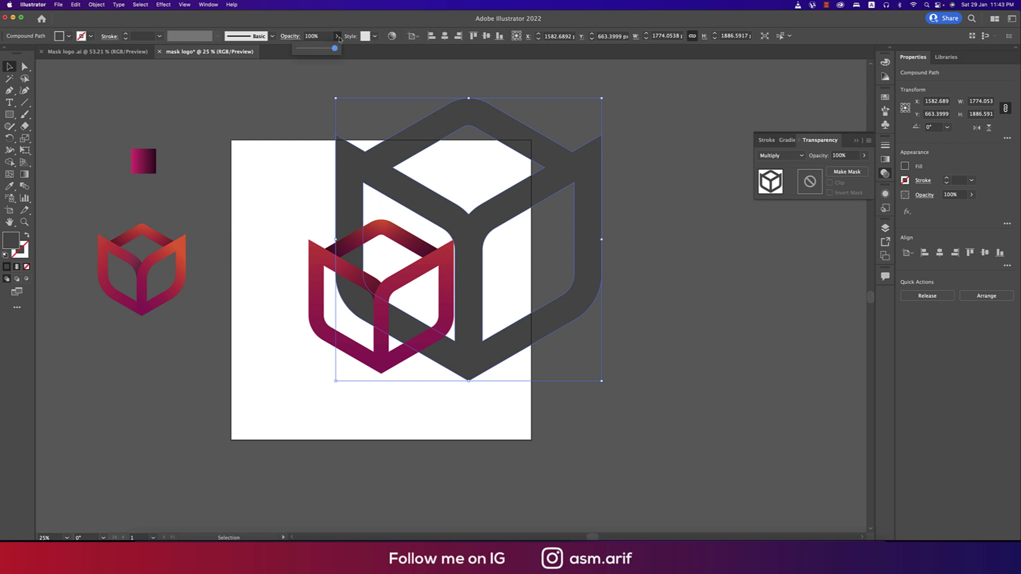
left_click(304, 49)
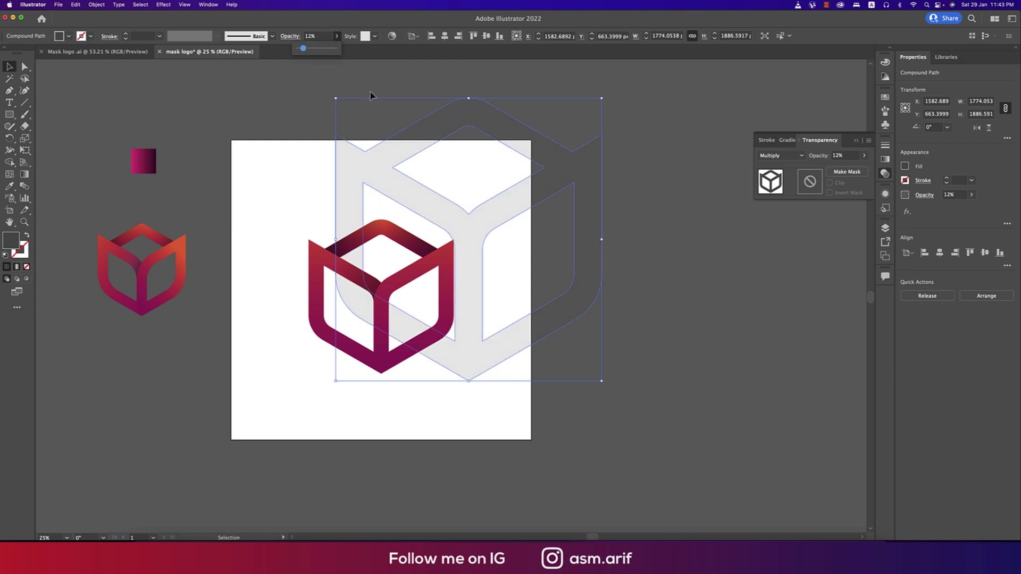
left_click(312, 203)
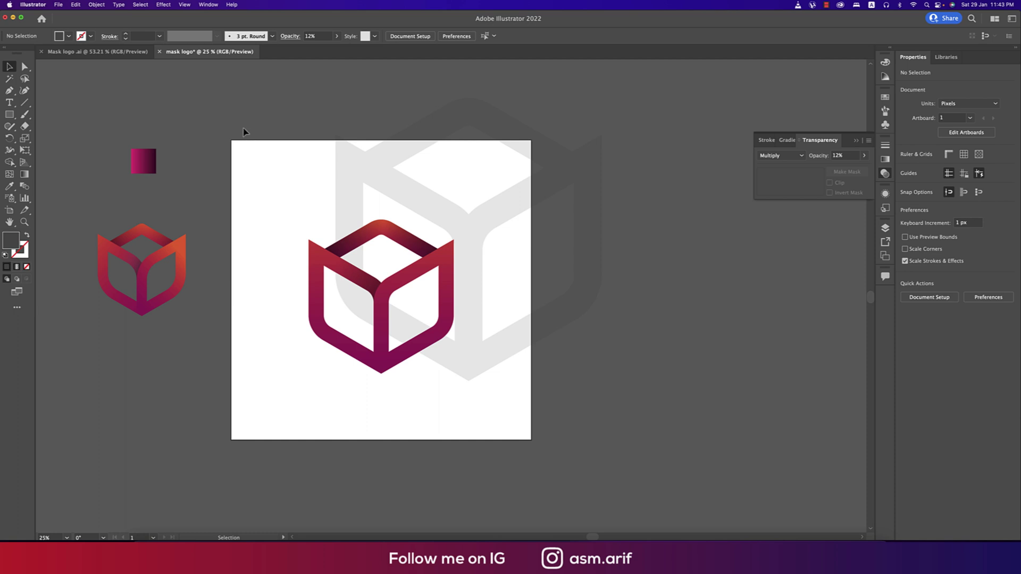
Step: Draw a 2000 x 2000 px rectangle over the artboard, clip the faded gray logo to it, and send the clip group to the back
key("m")
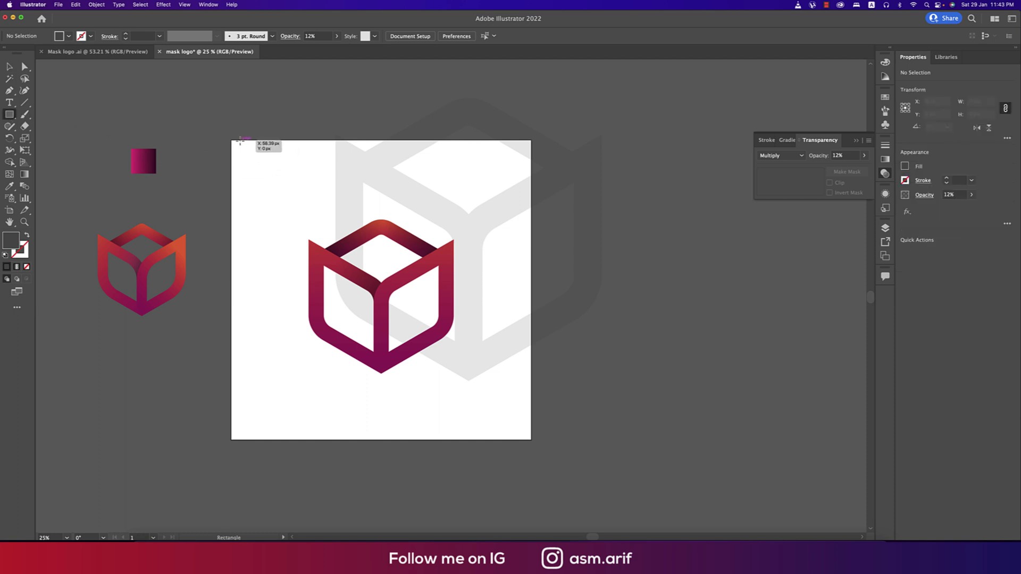
left_click_drag(230, 139, 502, 440)
key("v")
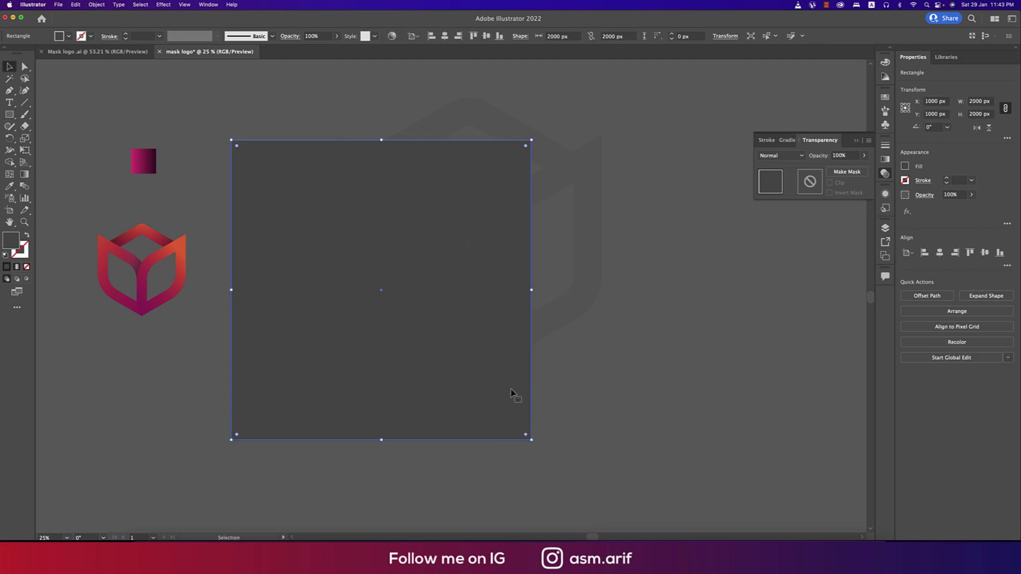
left_click(561, 323, "shift")
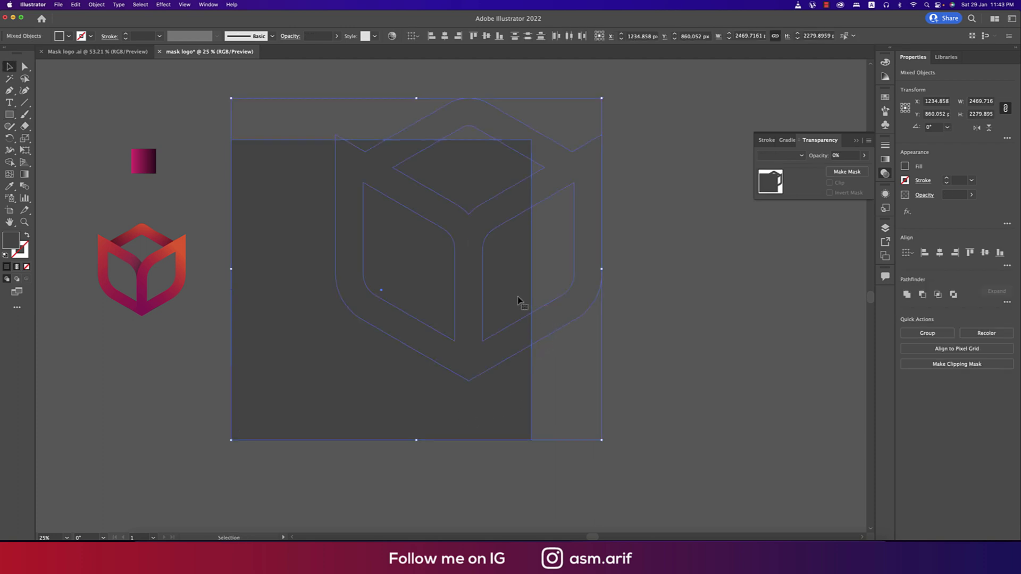
right_click(515, 286)
left_click(533, 364)
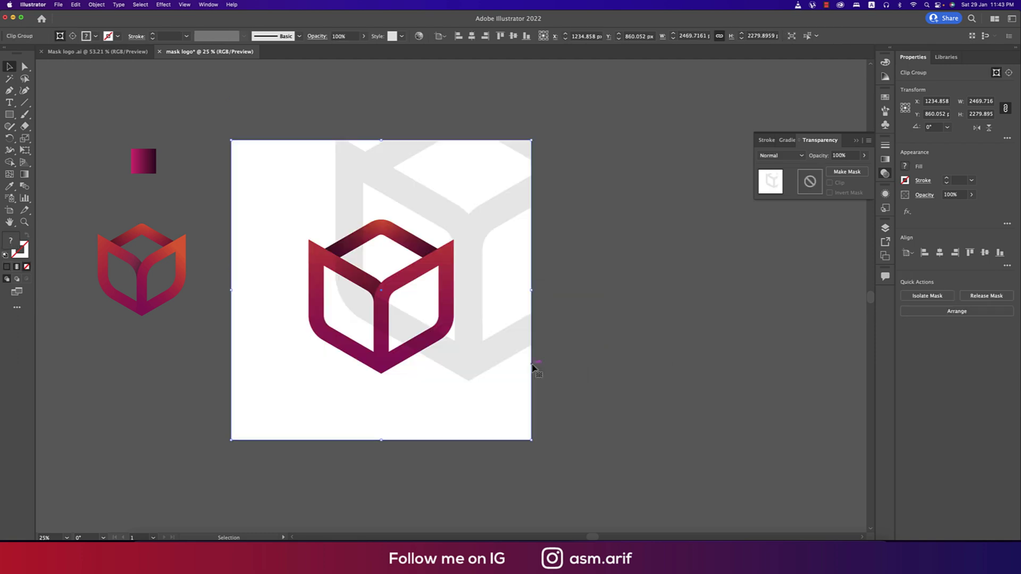
key("super+shift+bracketleft")
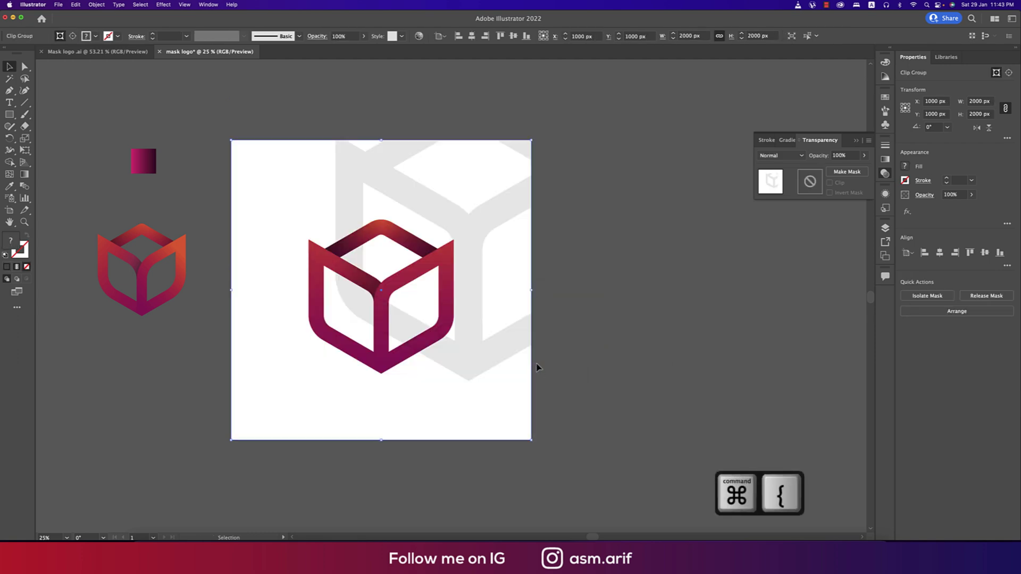
Step: Enlarge the gray logo inside the clip group to about 2199 x 2338 px and move it left within the artboard
scroll(592, 362, "left", 2)
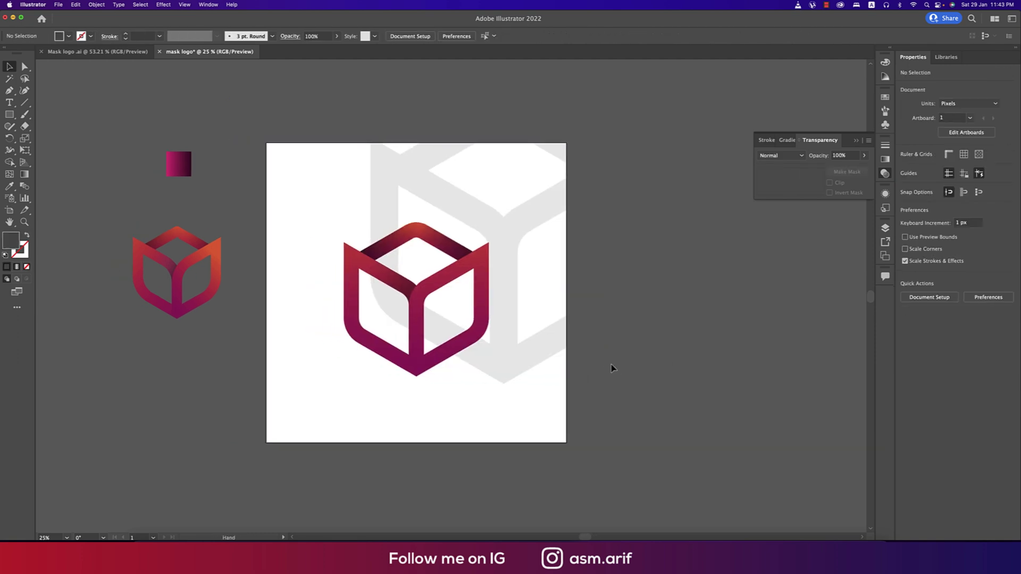
double_click(514, 312)
left_click_drag(514, 312, 494, 346)
left_click_drag(612, 278, 677, 277)
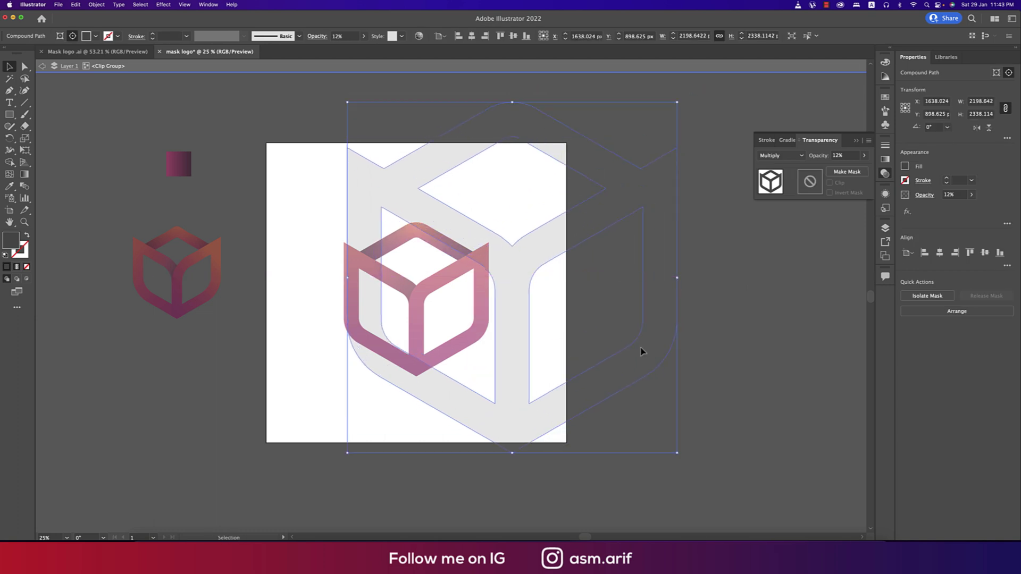
left_click_drag(642, 350, 604, 354)
double_click(728, 360)
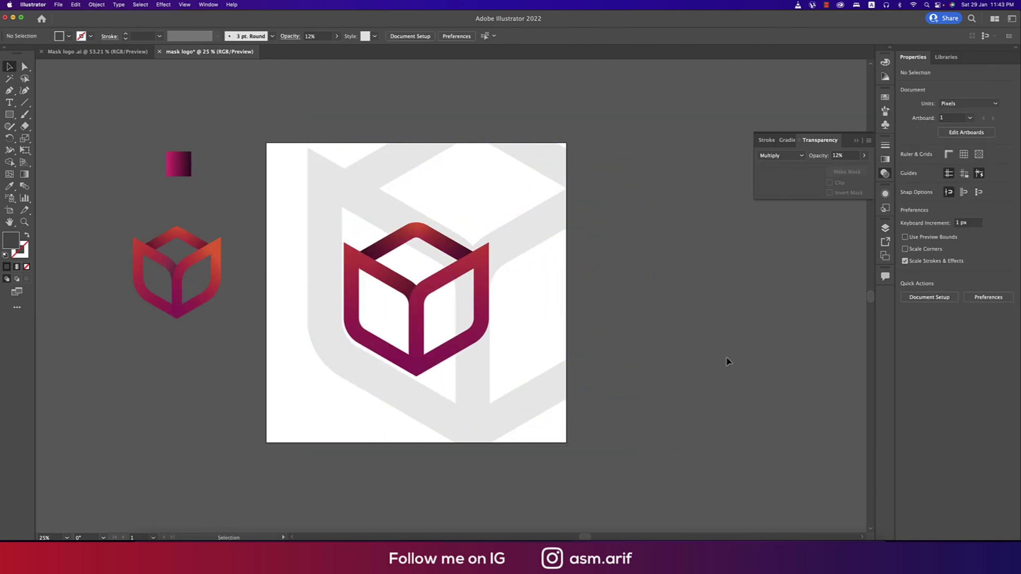
left_click_drag(664, 333, 704, 335)
scroll(550, 303, "up", 1)
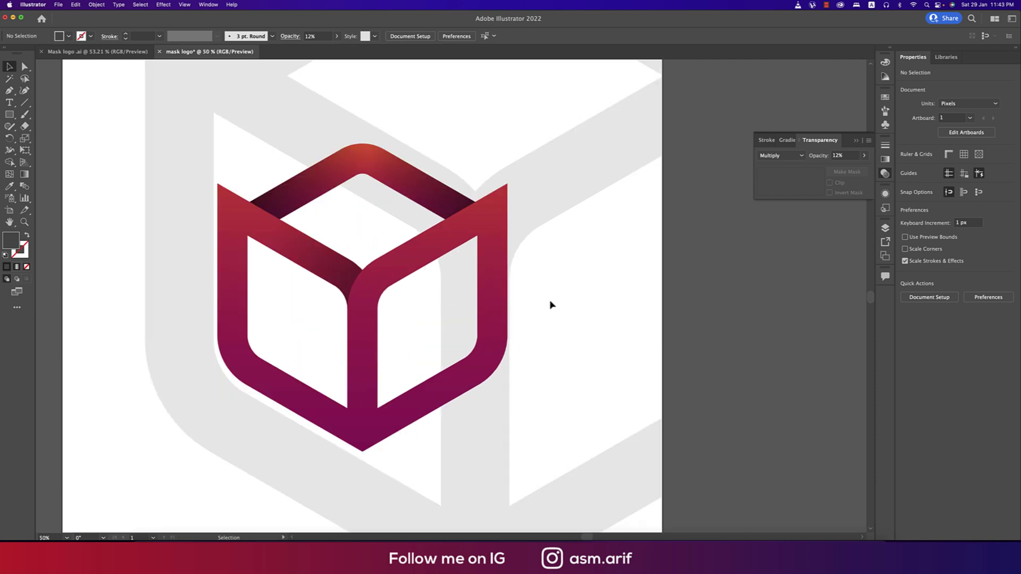
key("super+0")
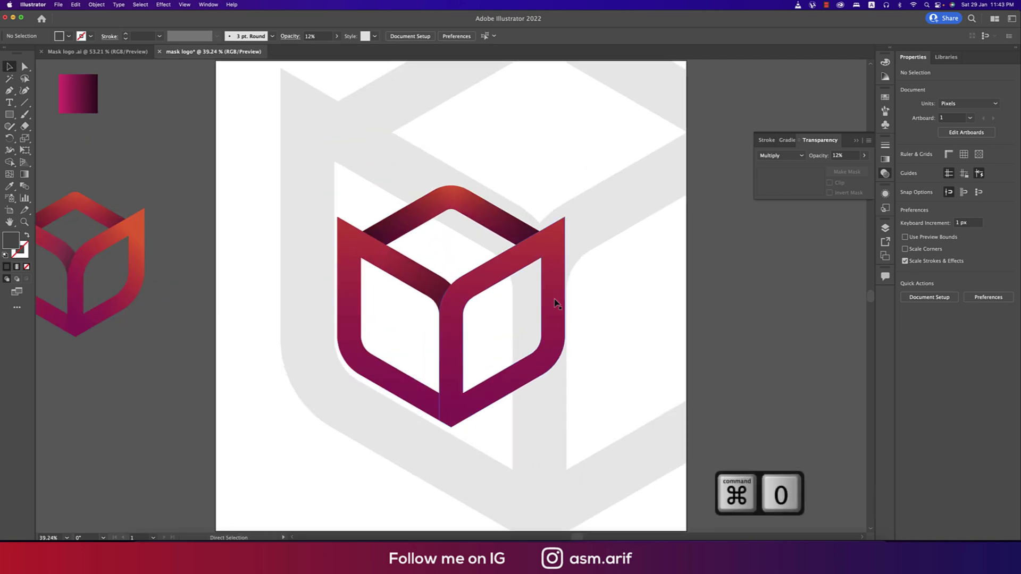